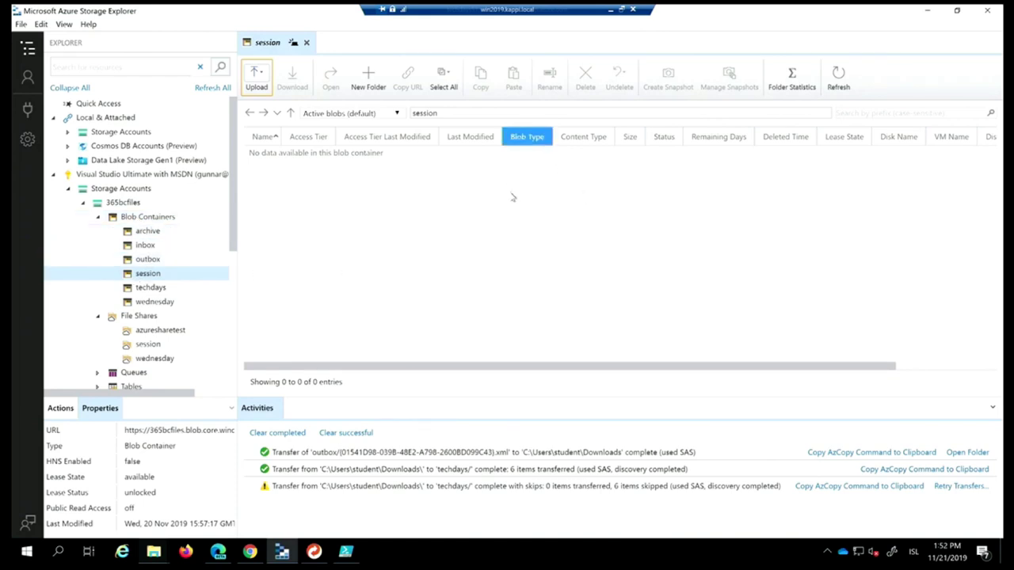
Switch to the Azure portal in the Edge browser and view the access keys of the 365bcfiles storage account
left_click(219, 557)
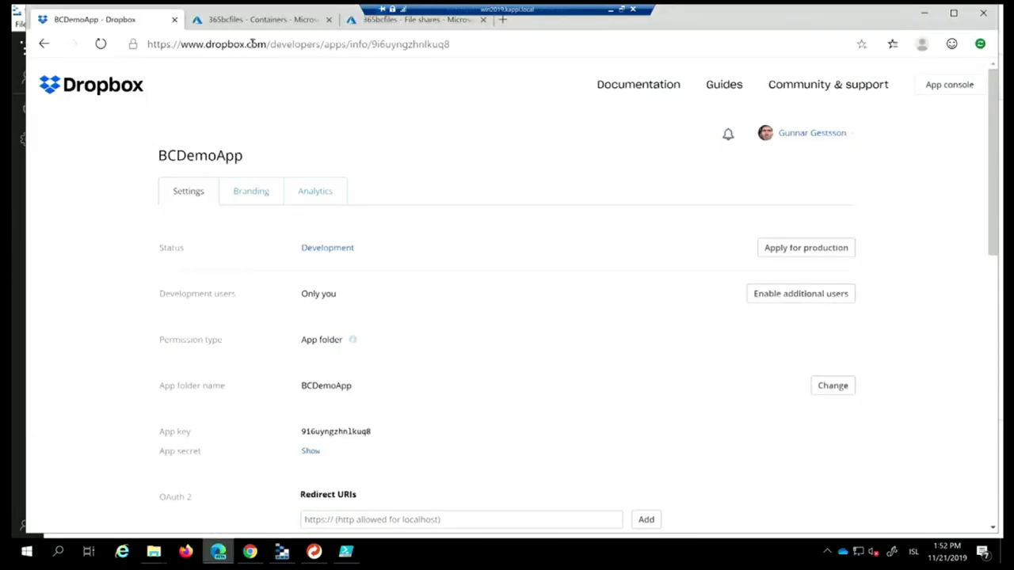
left_click(269, 24)
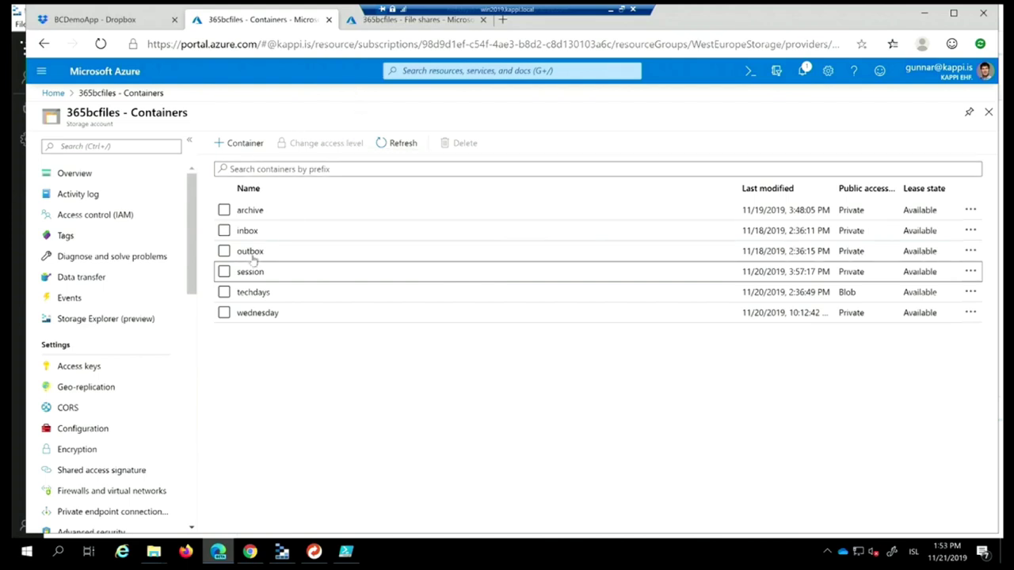
left_click(93, 372)
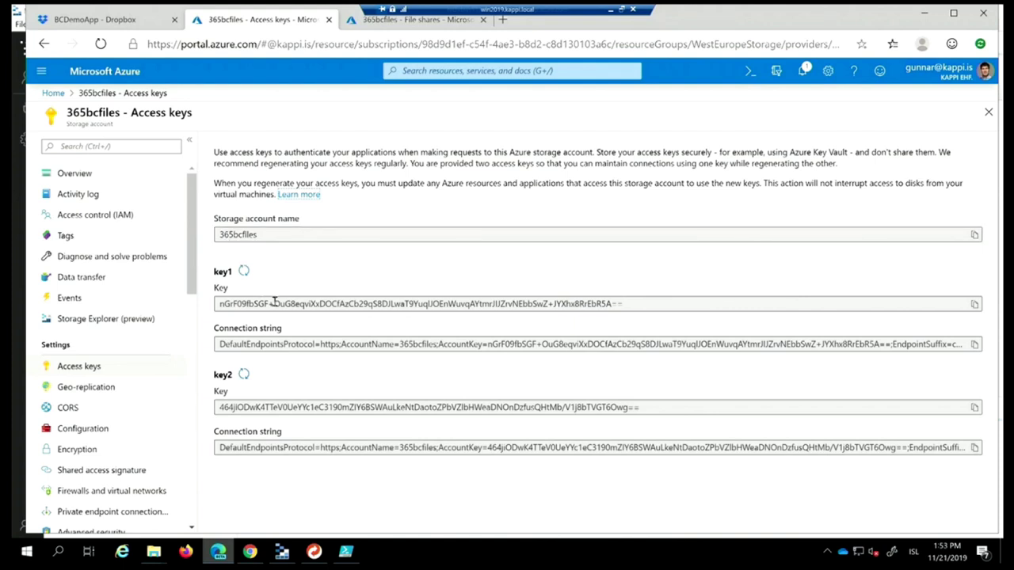
double_click(339, 305)
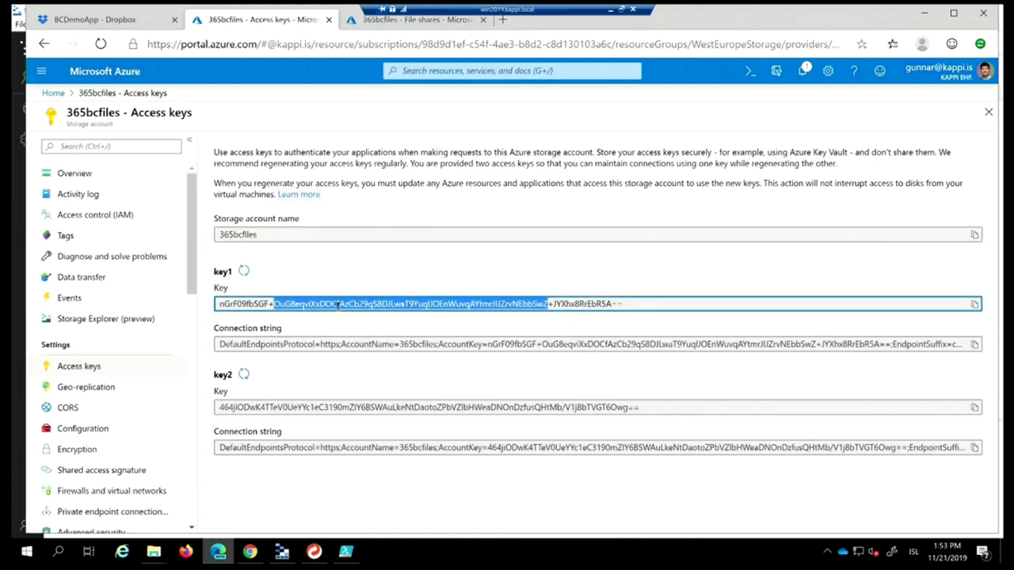
left_click(621, 302)
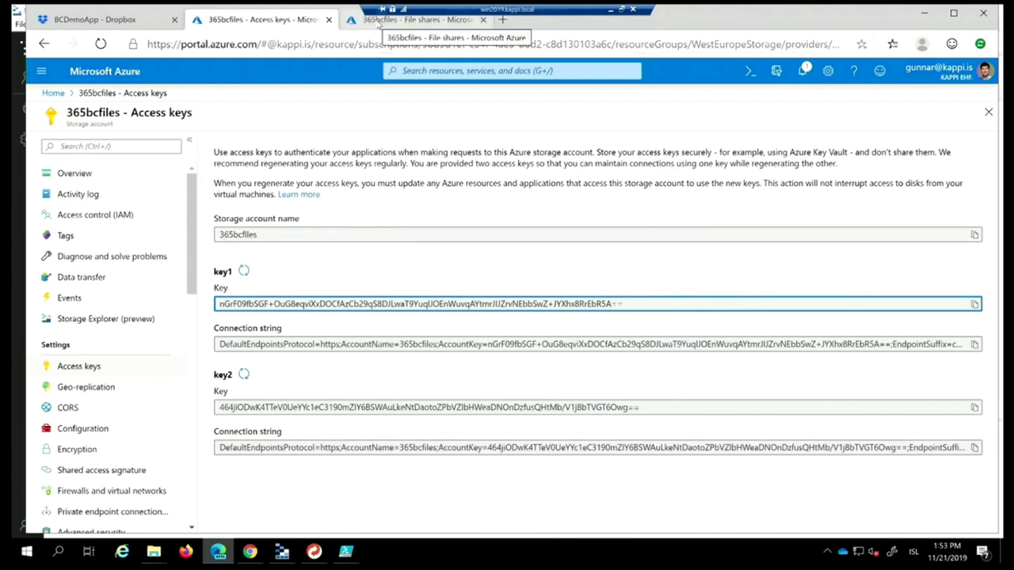
View the file shares of the 365bcfiles storage account and its overview page
left_click(400, 19)
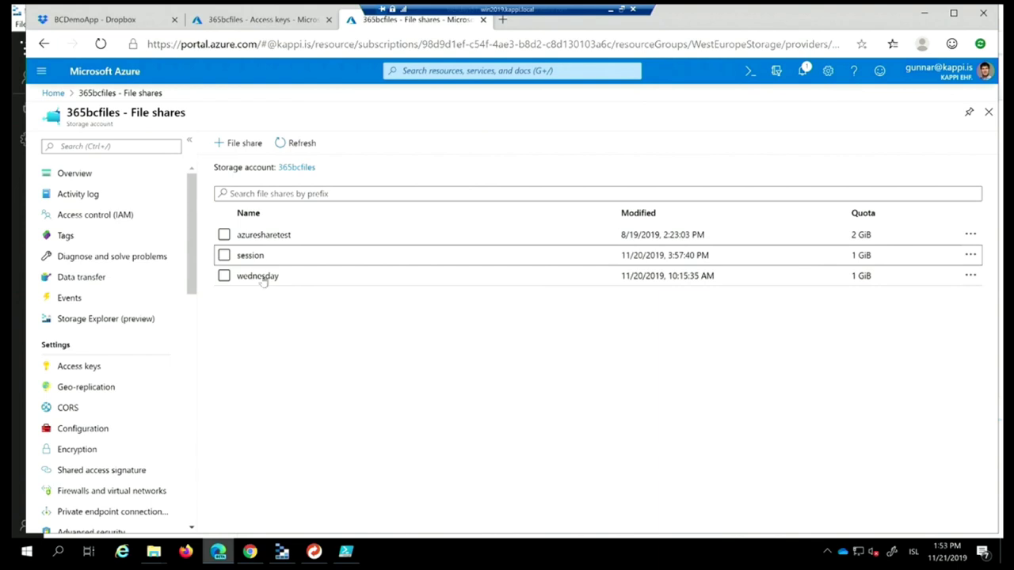
left_click(261, 19)
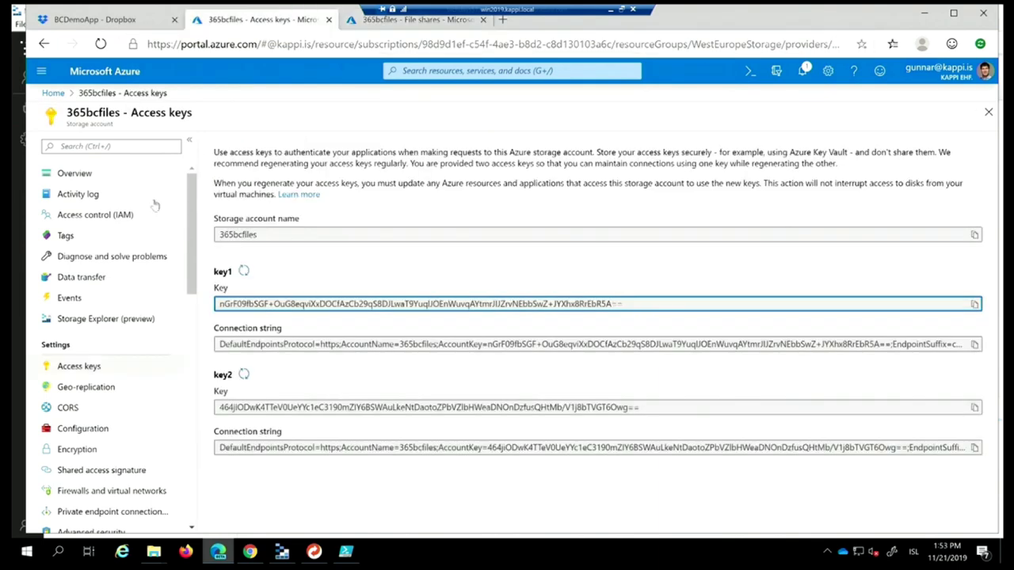
left_click(63, 178)
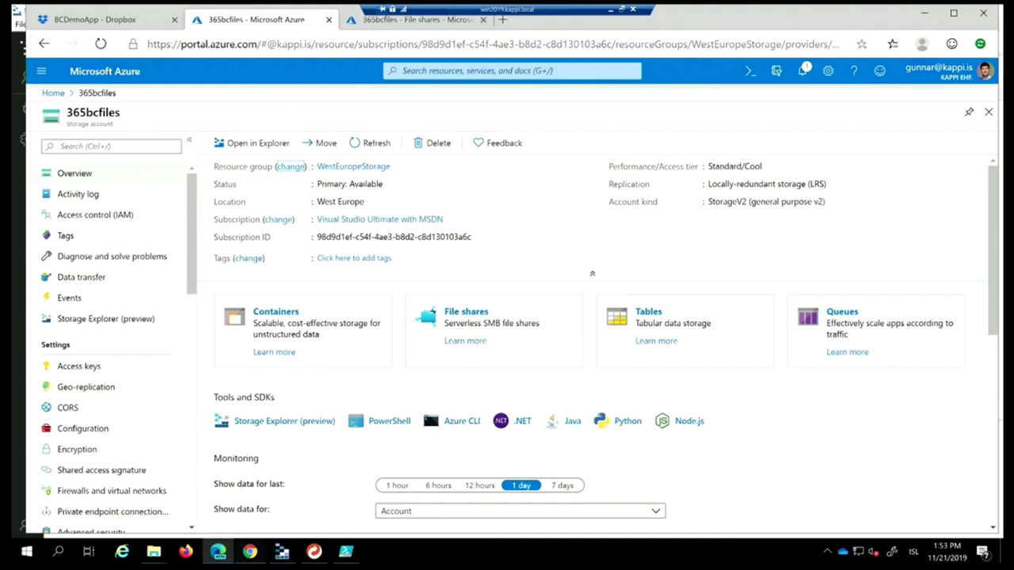
Switch to Azure Storage Explorer and upload nine XML files from the desktop's DemoFiles folder to the session container as block blobs
left_click(283, 552)
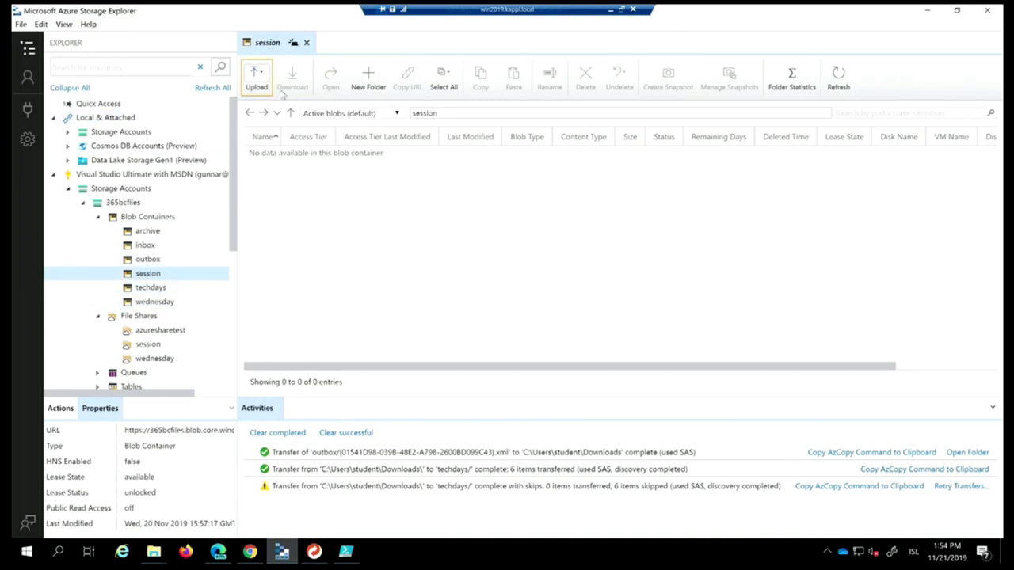
left_click(266, 84)
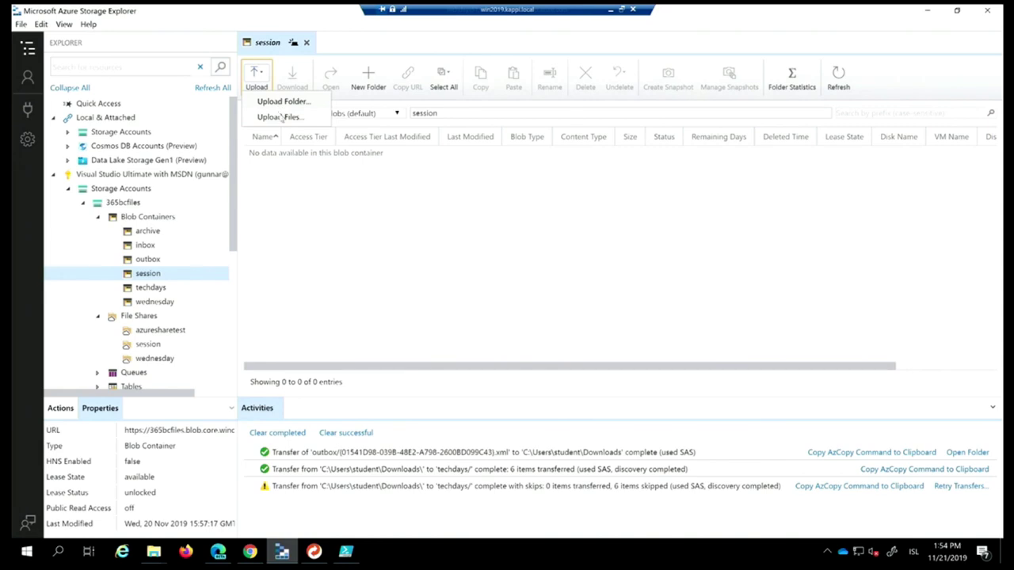
left_click(281, 118)
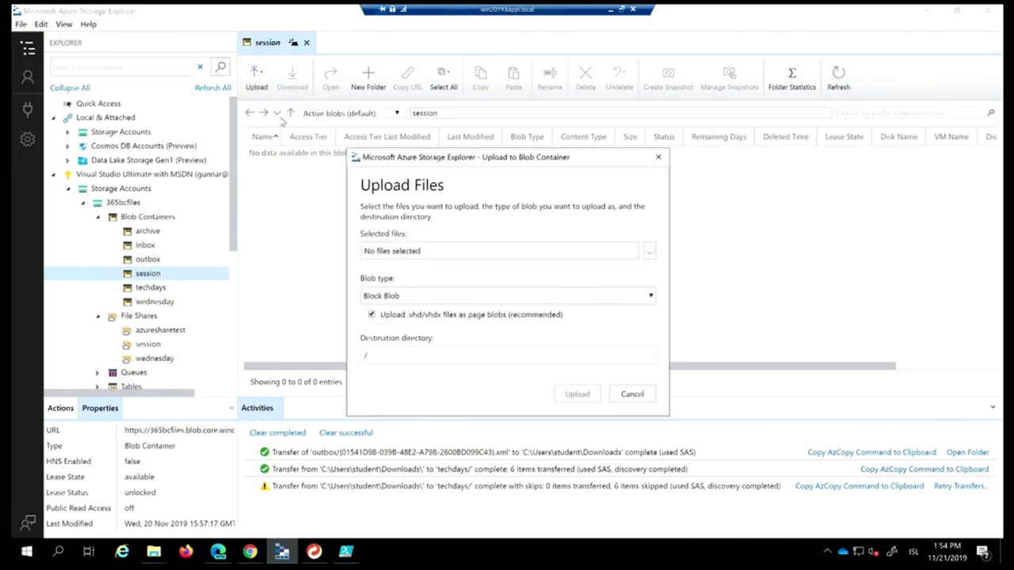
left_click(649, 251)
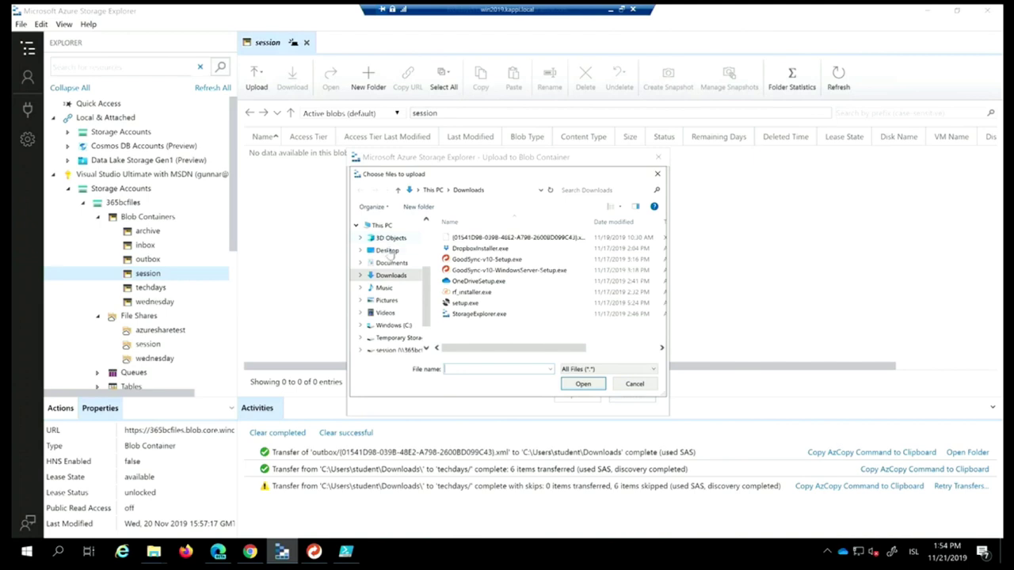
left_click(388, 250)
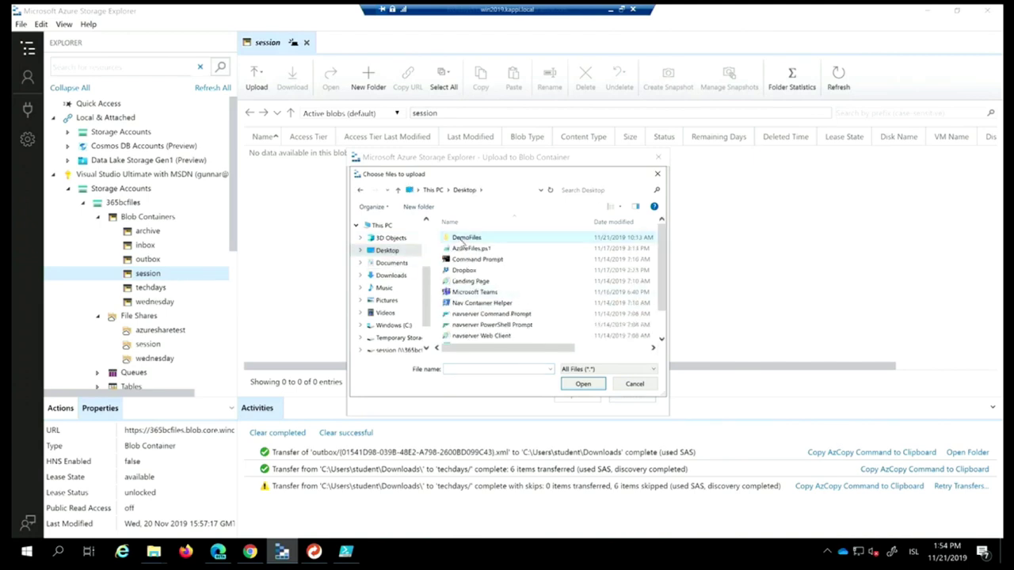
double_click(461, 239)
left_click(511, 248)
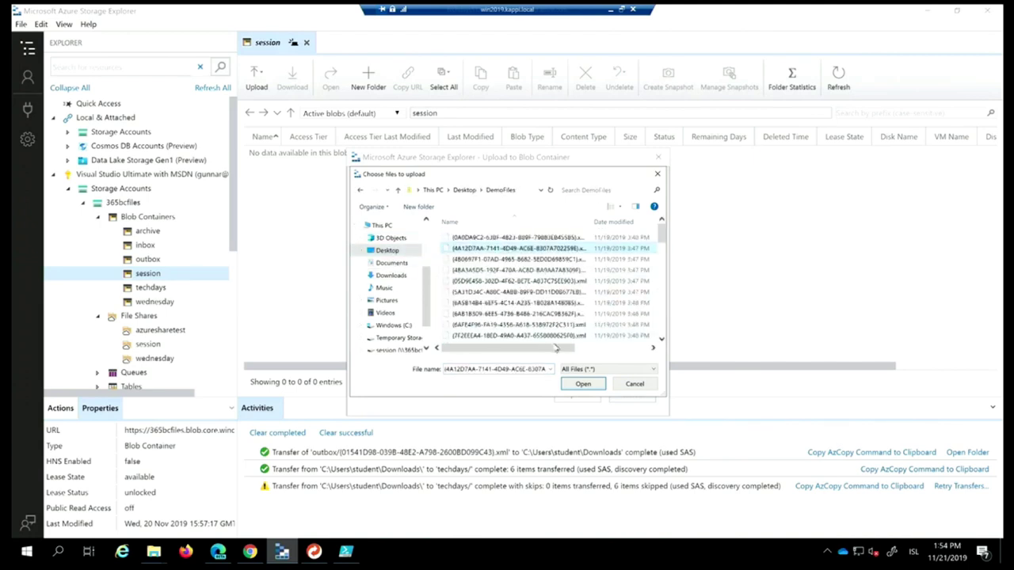
left_click(551, 336, "shift")
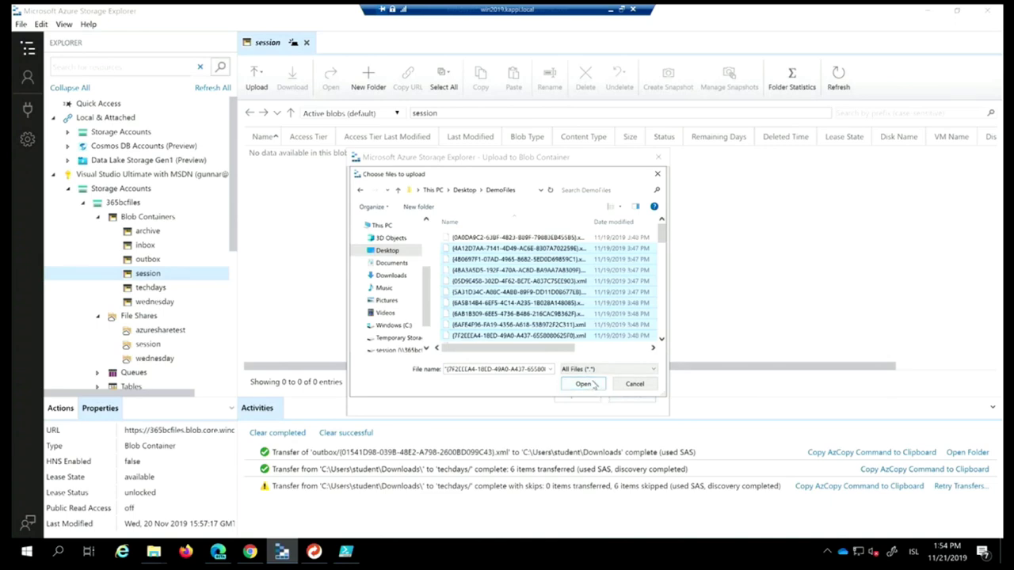
left_click(584, 385)
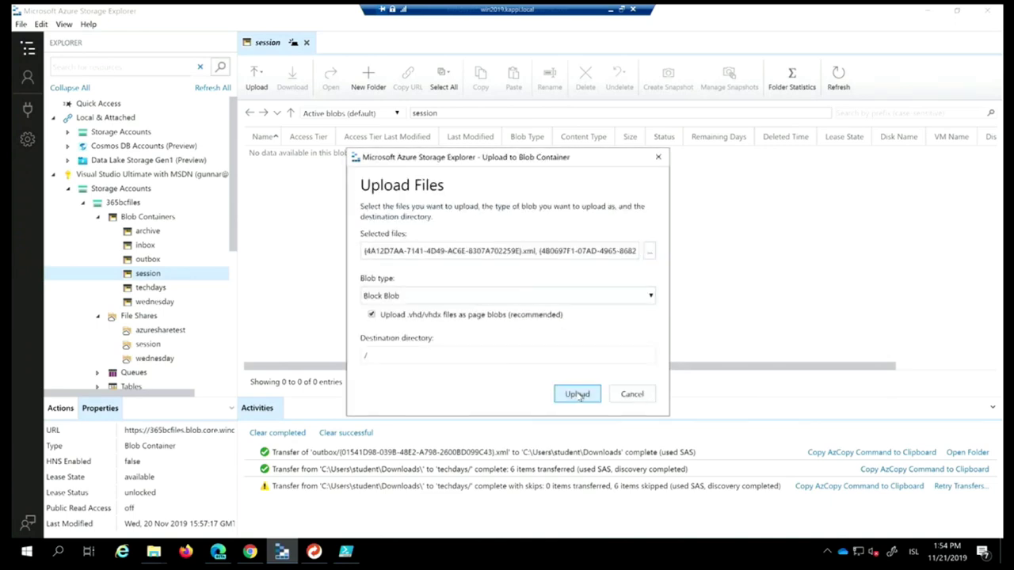
left_click(581, 393)
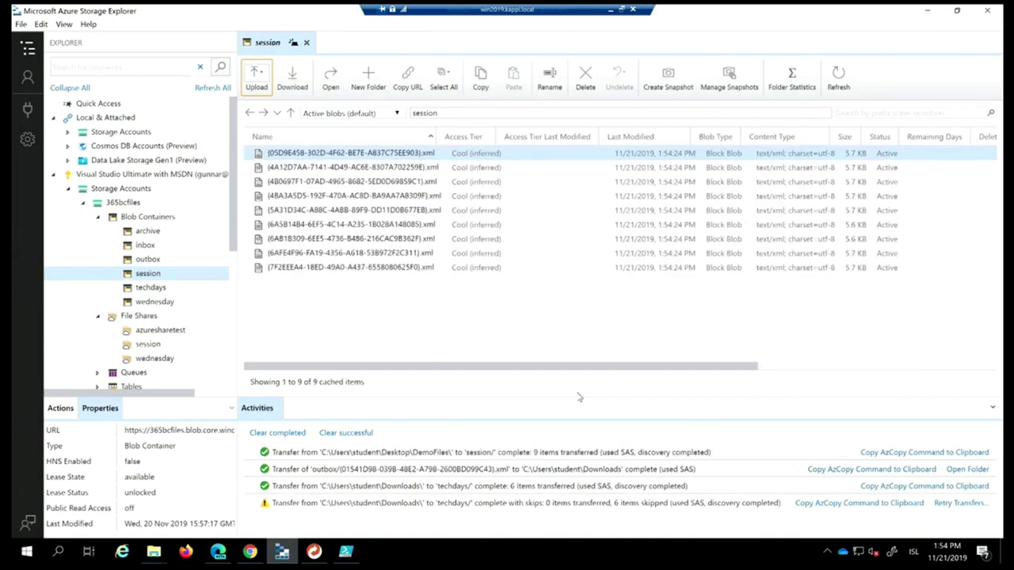
Switch back to the Azure portal and view the blobs in the session container of 365bcfiles
left_click(219, 553)
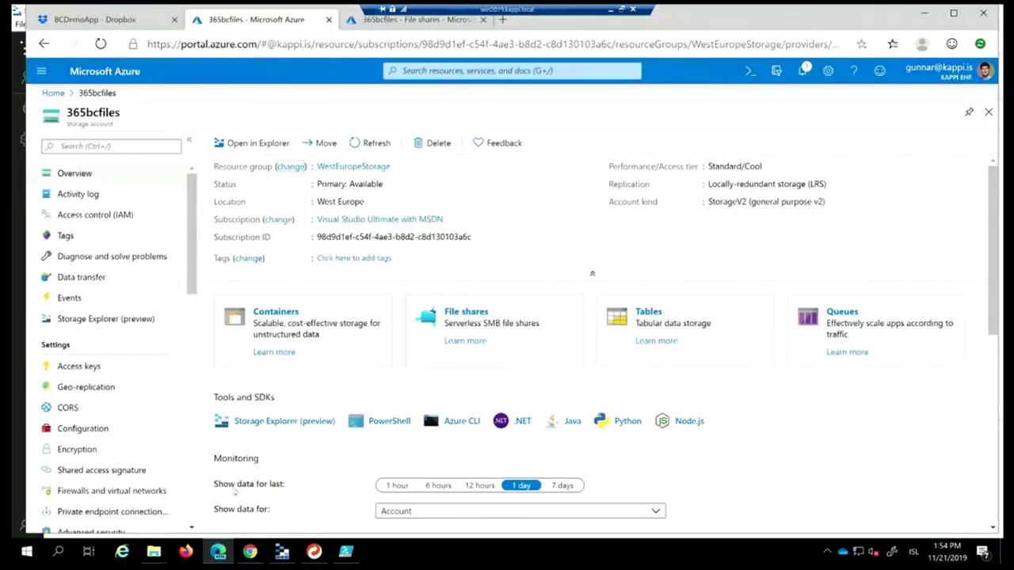
left_click(261, 317)
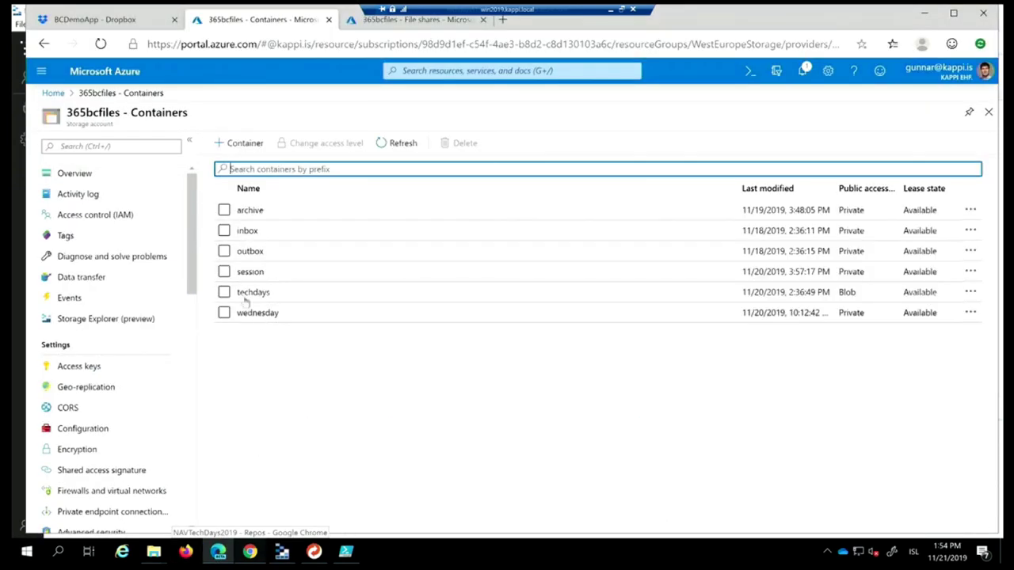
left_click(248, 273)
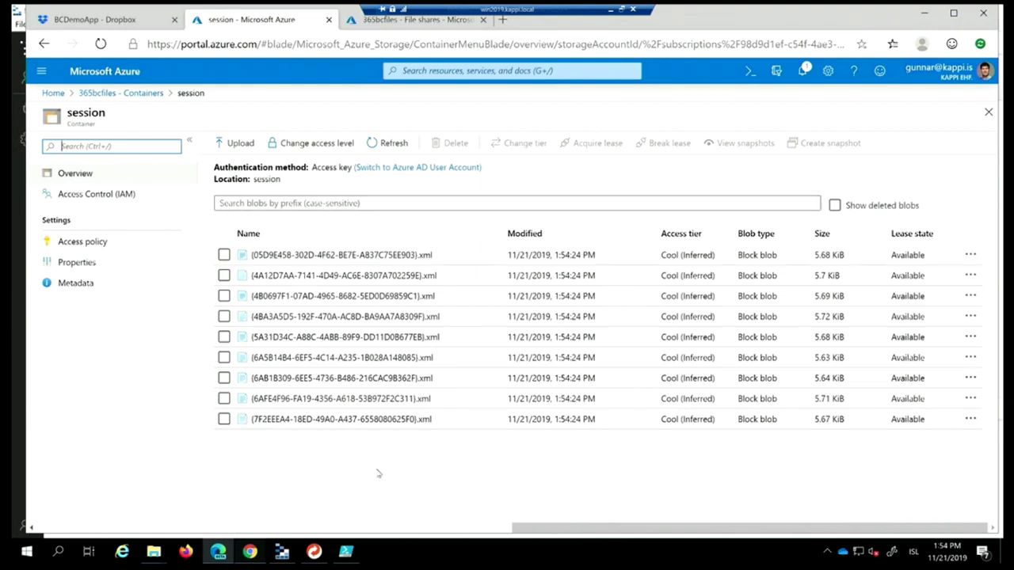
Switch to File Explorer and view the mapped session file share (S:) and the Dropbox BCDemoApp folder
left_click(347, 553)
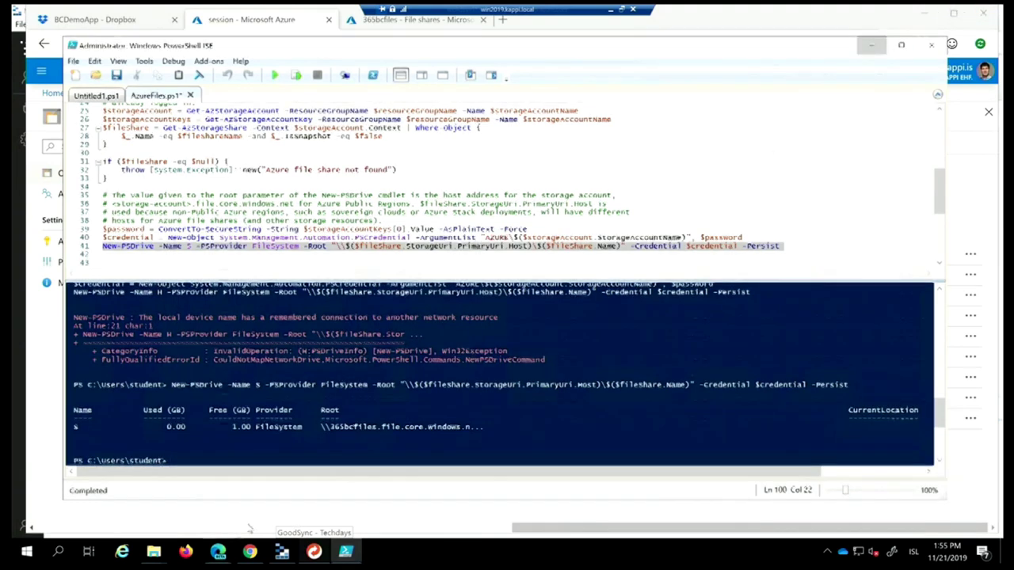
left_click(872, 45)
left_click(156, 552)
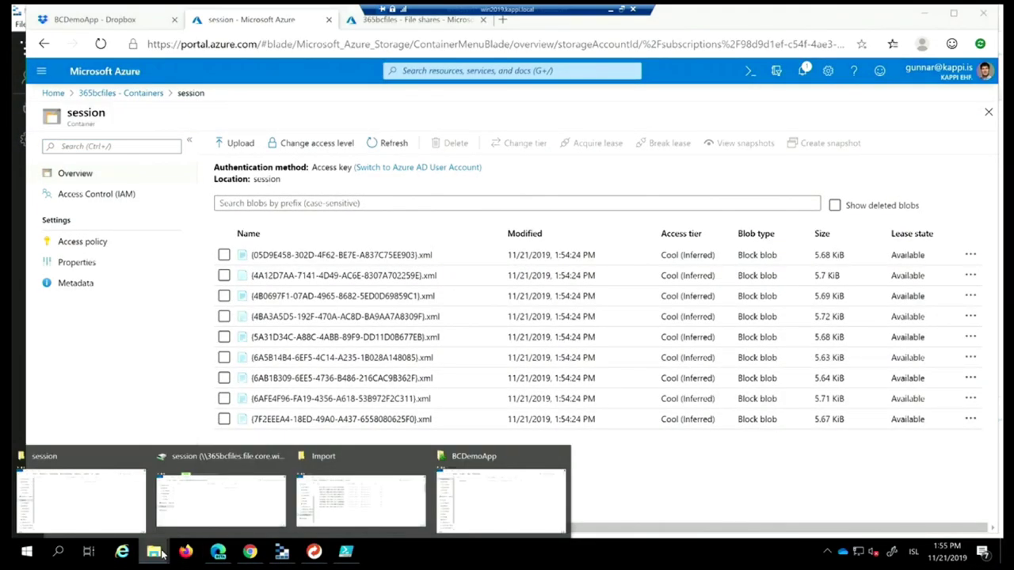
left_click(196, 521)
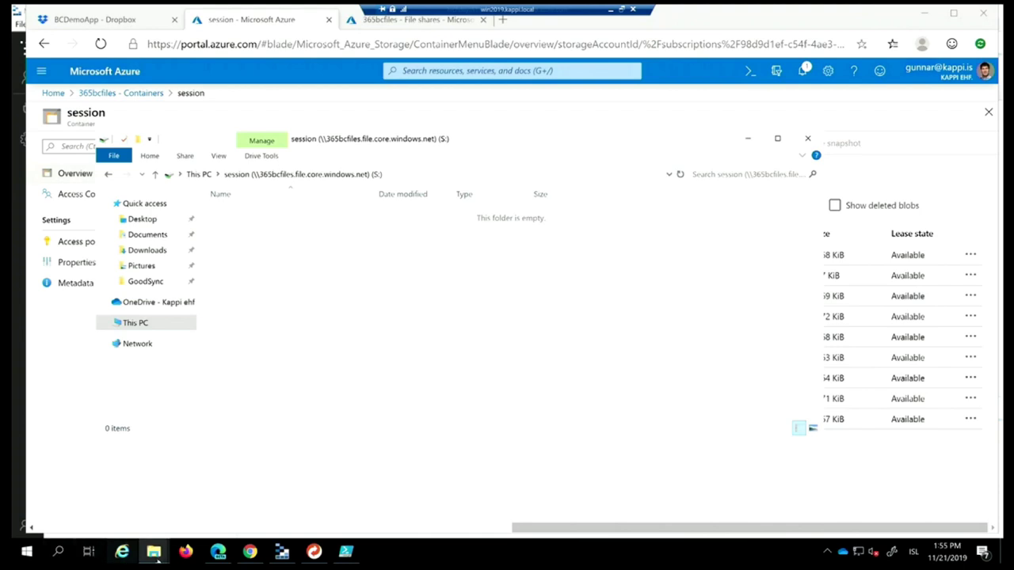
mouse_move(157, 555)
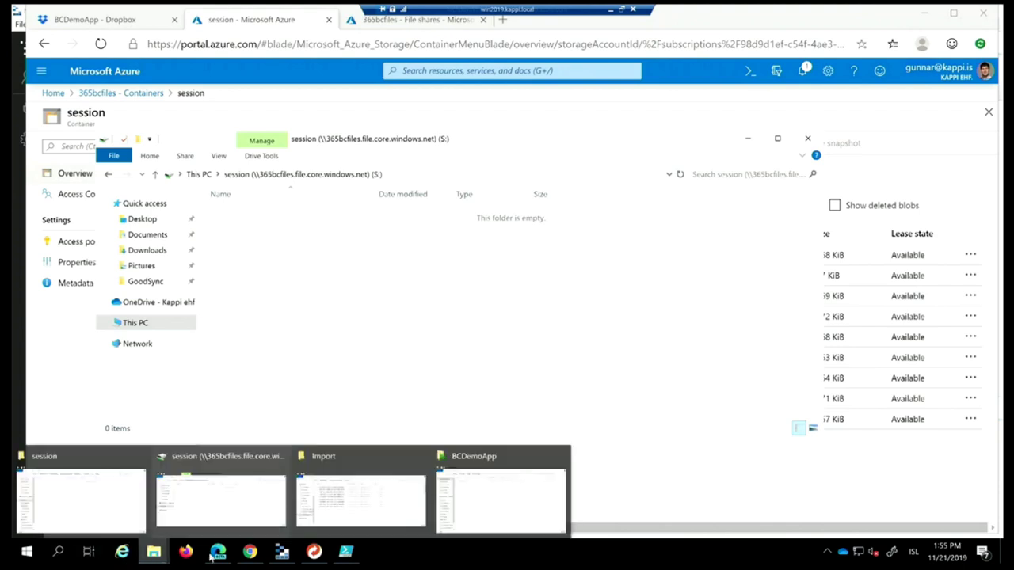
left_click(485, 507)
mouse_move(153, 555)
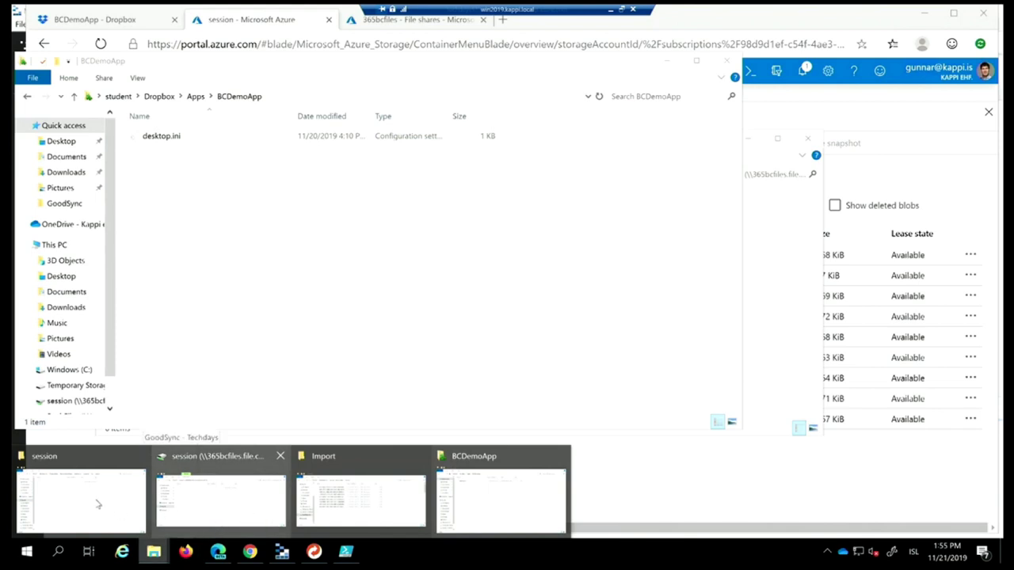
mouse_move(97, 504)
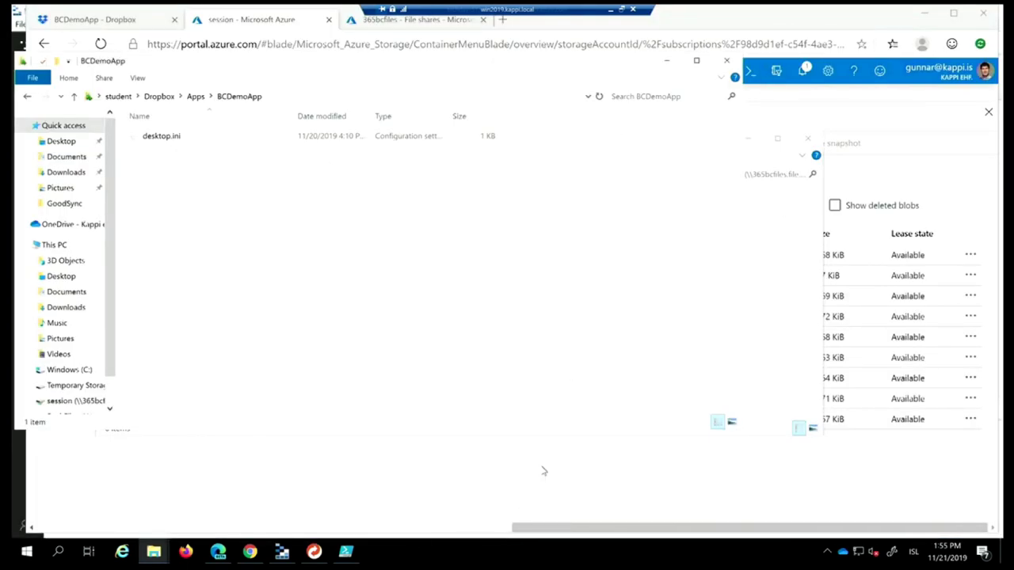
Minimize the browser and Storage Explorer, move the folder windows aside, and open the DemoFiles folder on the desktop
left_click(931, 14)
left_click(923, 13)
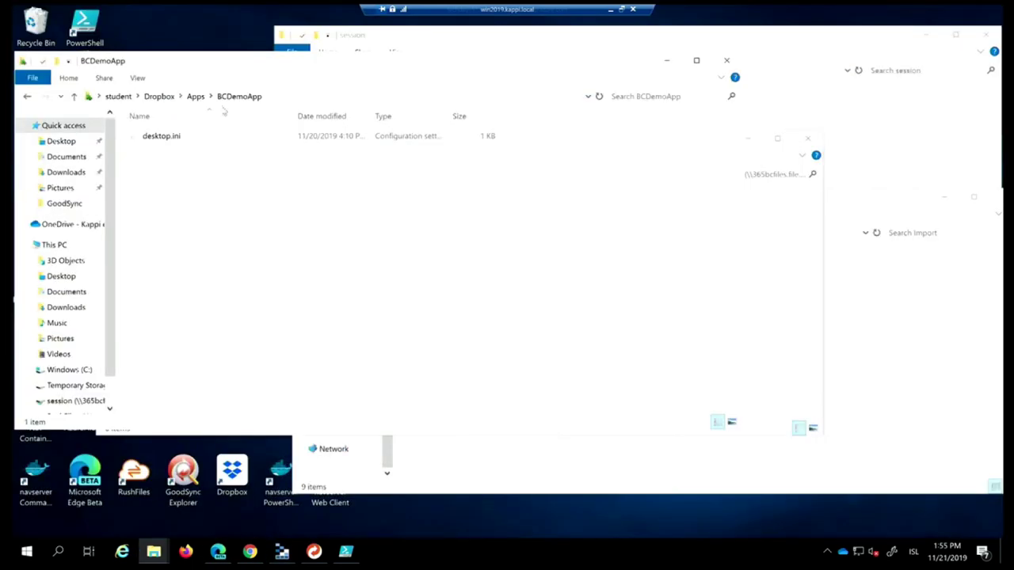
left_click_drag(173, 57, 255, 88)
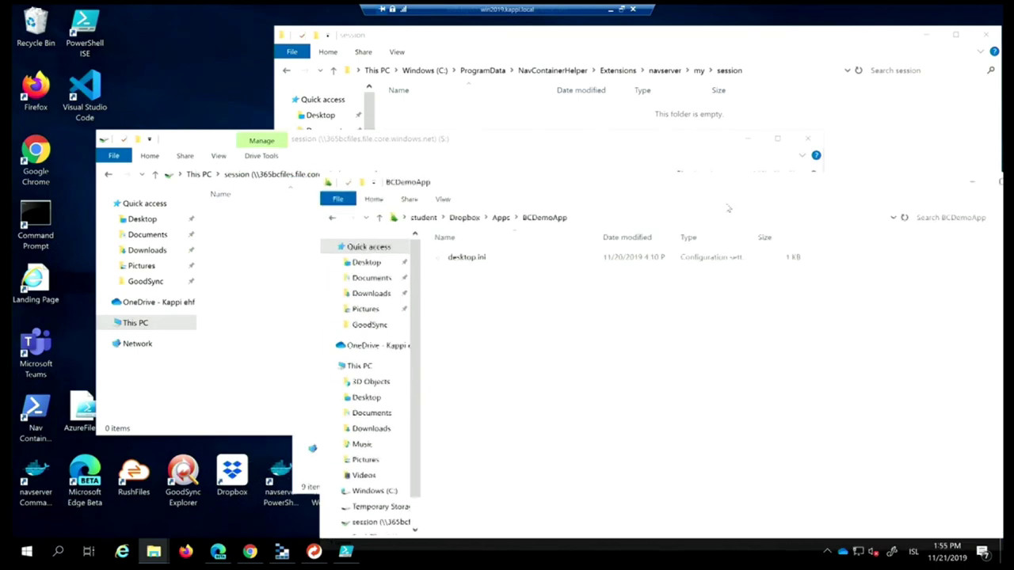
left_click_drag(213, 147, 333, 152)
left_click(135, 162)
double_click(136, 164)
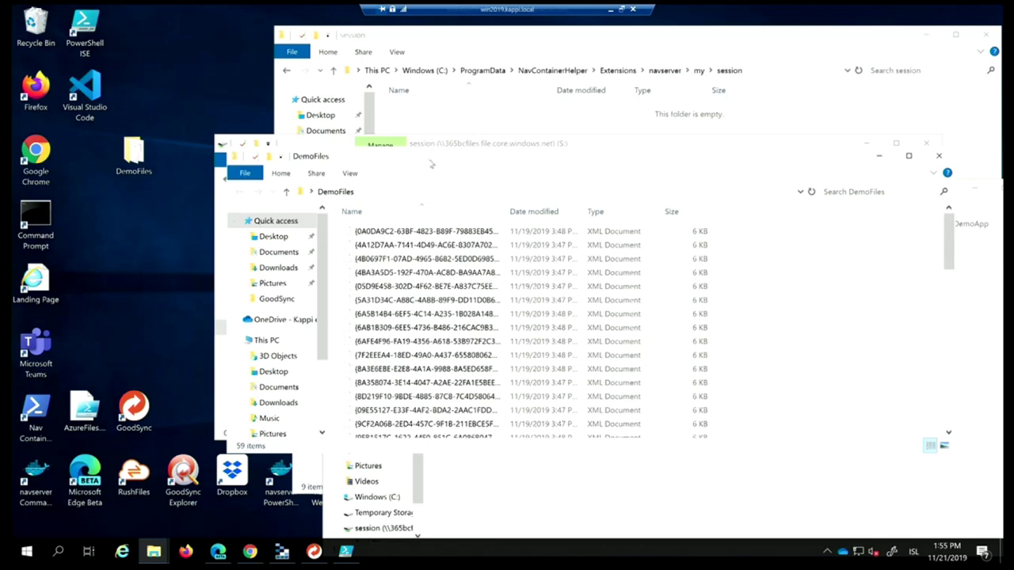
Copy five XML files, {7F2EEEA4… through {09E55127…, from DemoFiles to the session file share drive (S:)
left_click_drag(421, 158, 232, 92)
left_click_drag(590, 292, 154, 348)
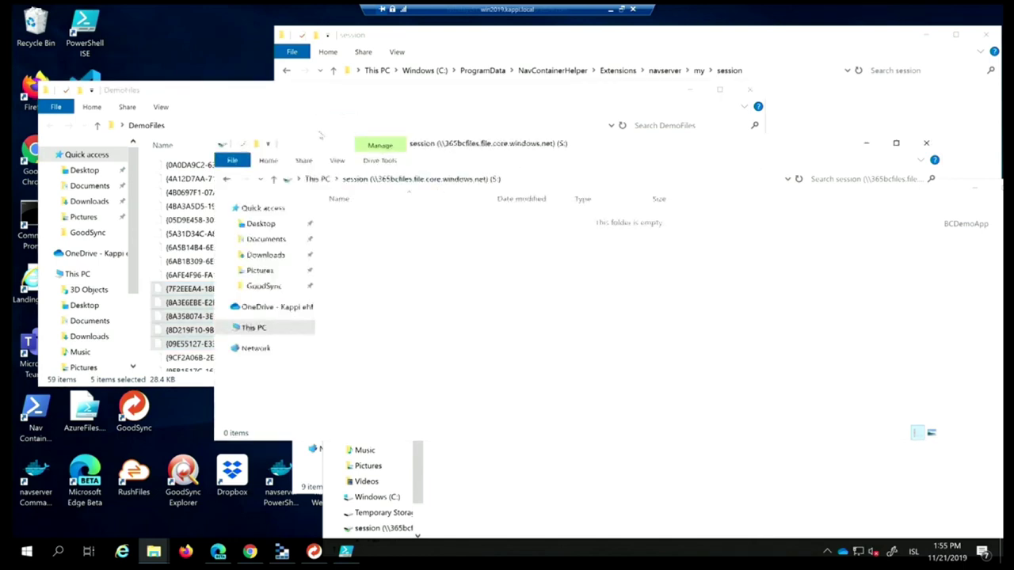
left_click(324, 96)
left_click_drag(289, 297, 850, 349)
key("ctrl+v")
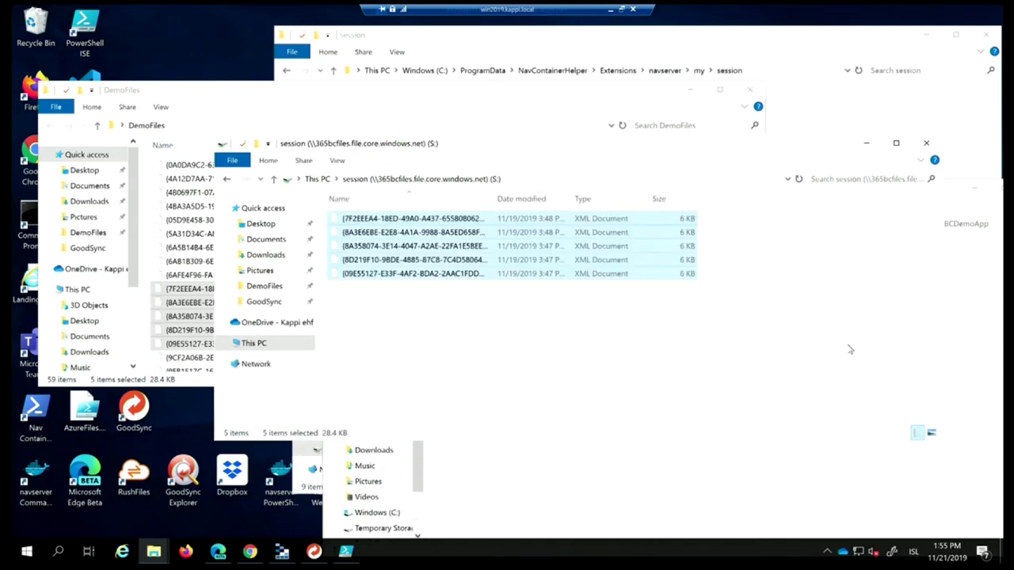
Switch to the Azure portal in Edge to view the files in the session file share, and return to the BCDemoApp Dropbox settings page
left_click(246, 487)
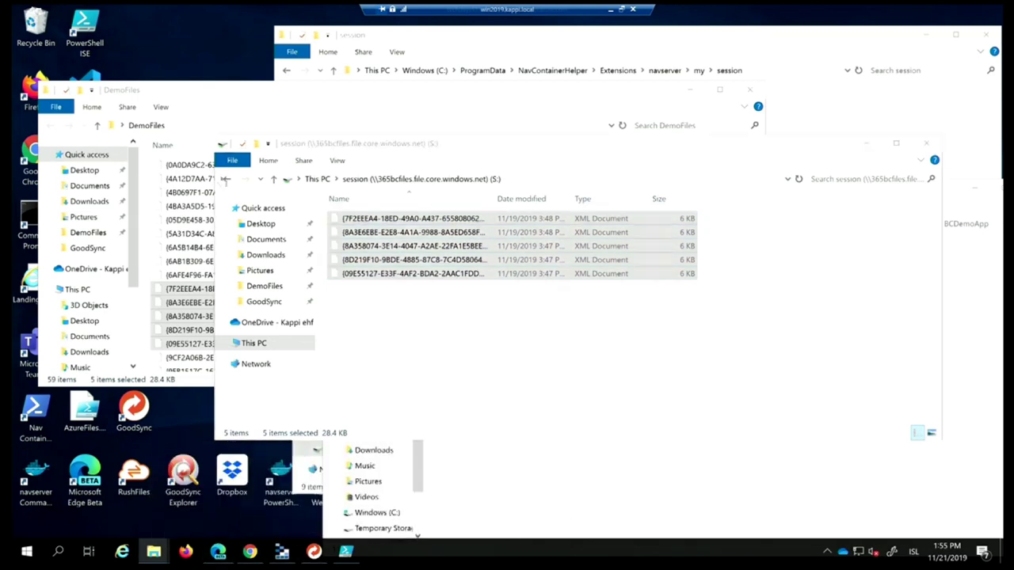
left_click(412, 19)
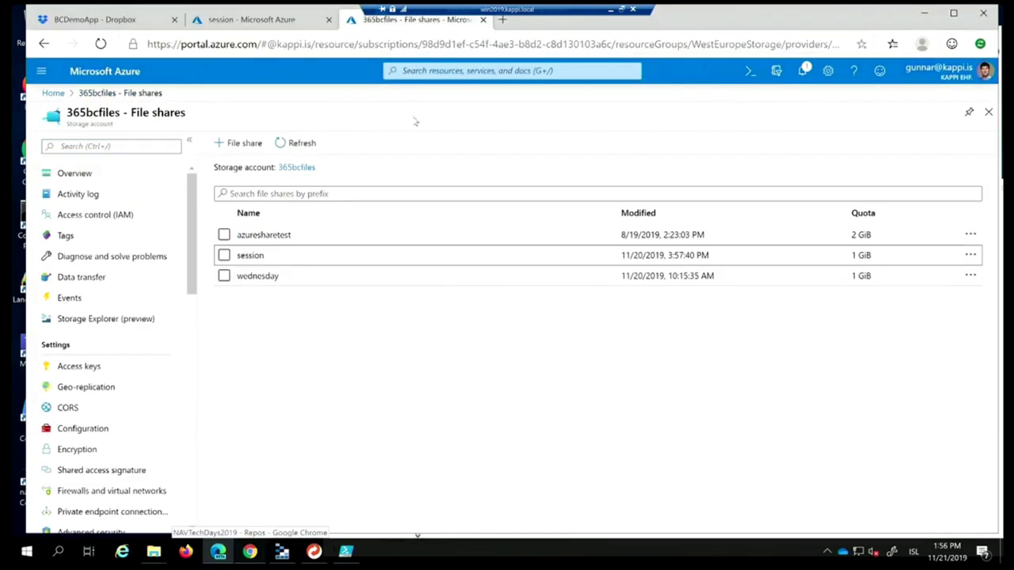
left_click(241, 256)
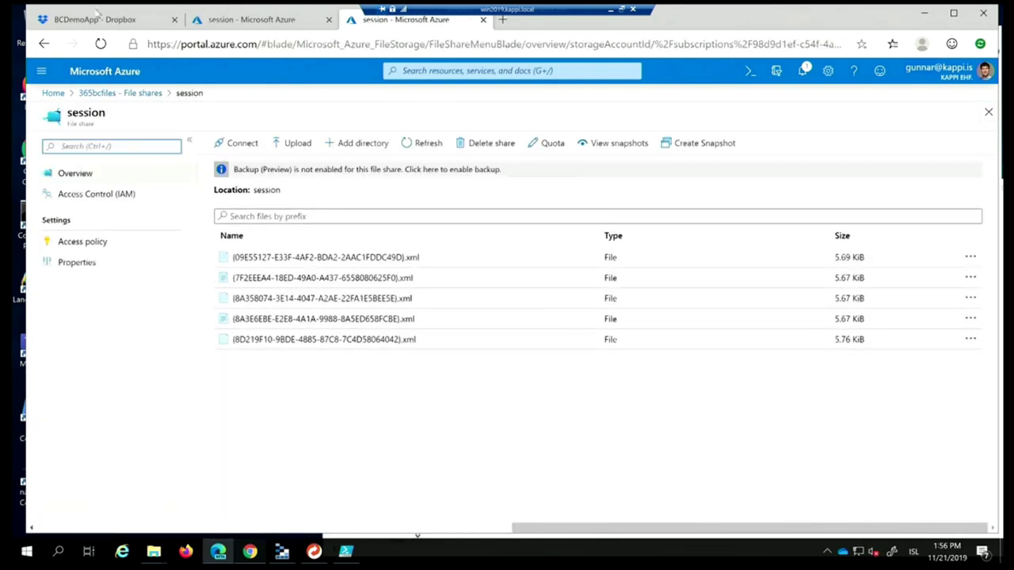
key("ctrl+Tab")
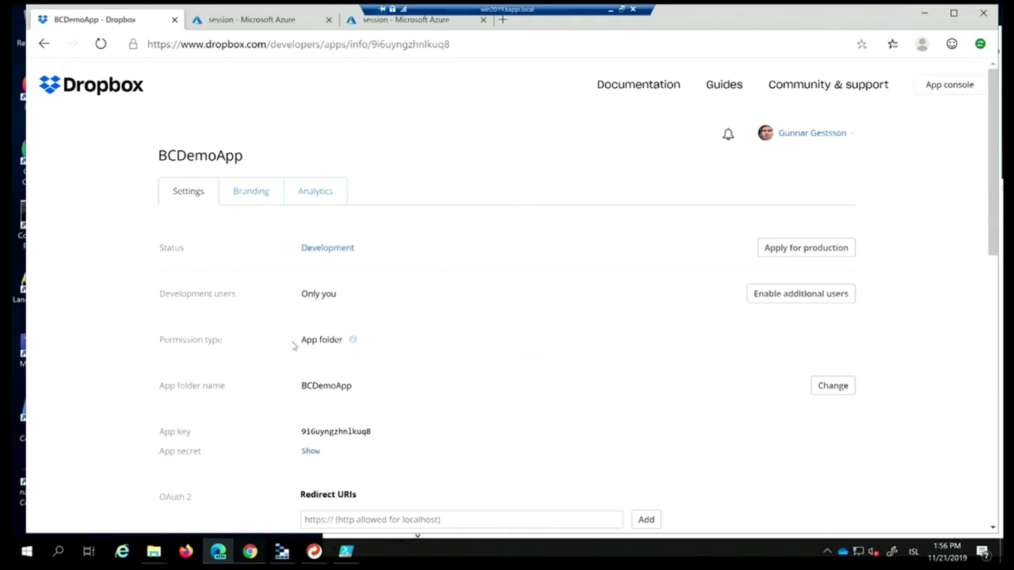
Review the BCDemoApp permission type, redirect URI and access token settings on the Dropbox settings page
mouse_move(353, 339)
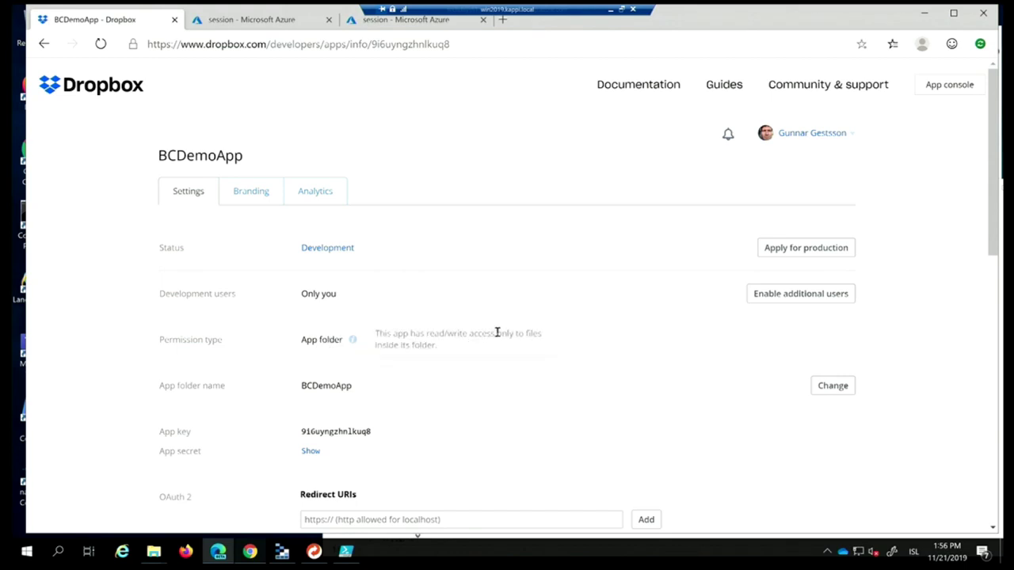
scroll(467, 349, "down", 2)
scroll(428, 412, "down", 2)
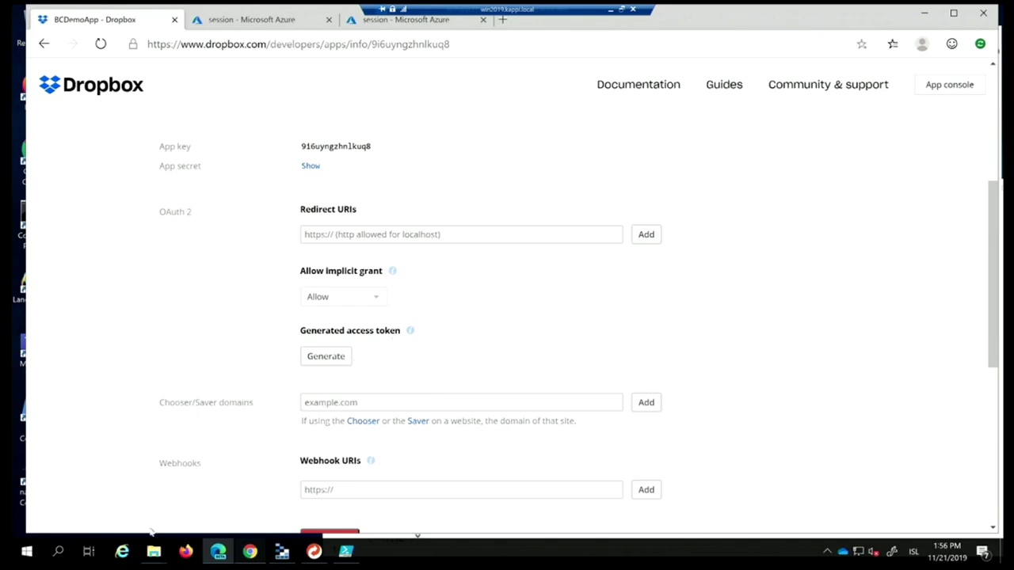
Move seven XML files, {81A92407… through {0666F695…, from DemoFiles to the Dropbox BCDemoApp folder in File Explorer
left_click(154, 553)
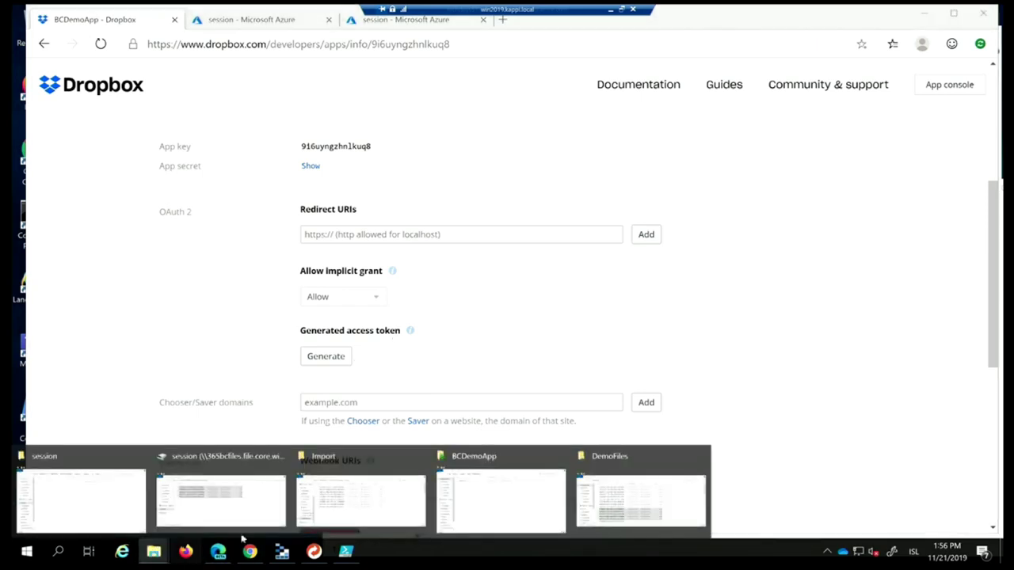
left_click(528, 505)
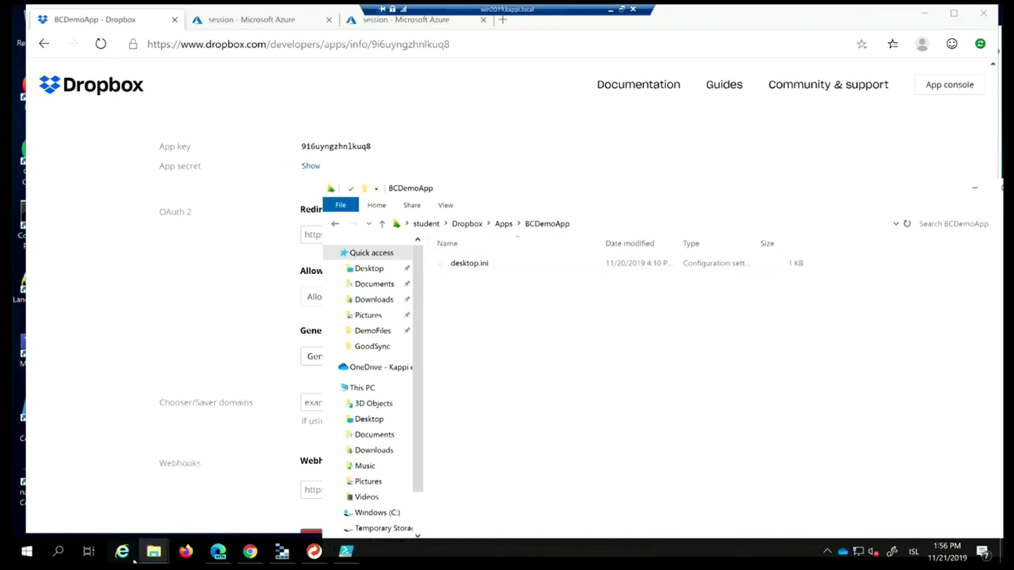
mouse_move(145, 559)
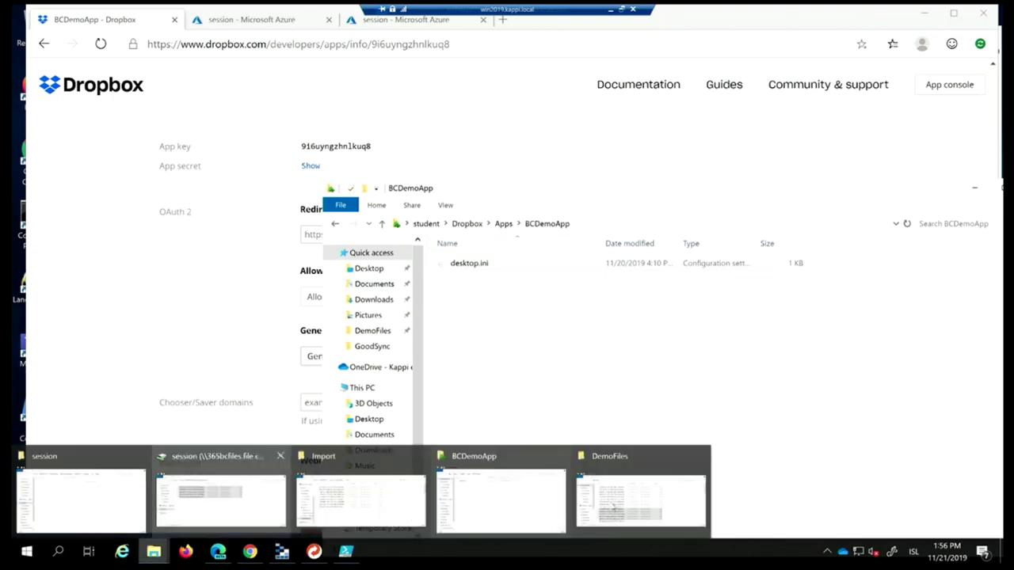
left_click(638, 499)
scroll(464, 291, "down", 5)
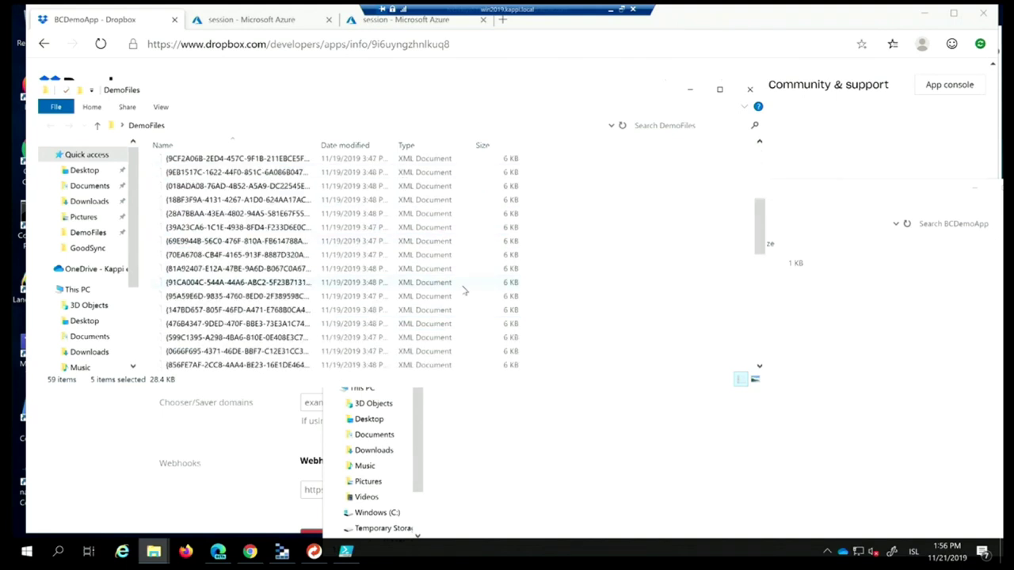
left_click_drag(553, 275, 282, 352)
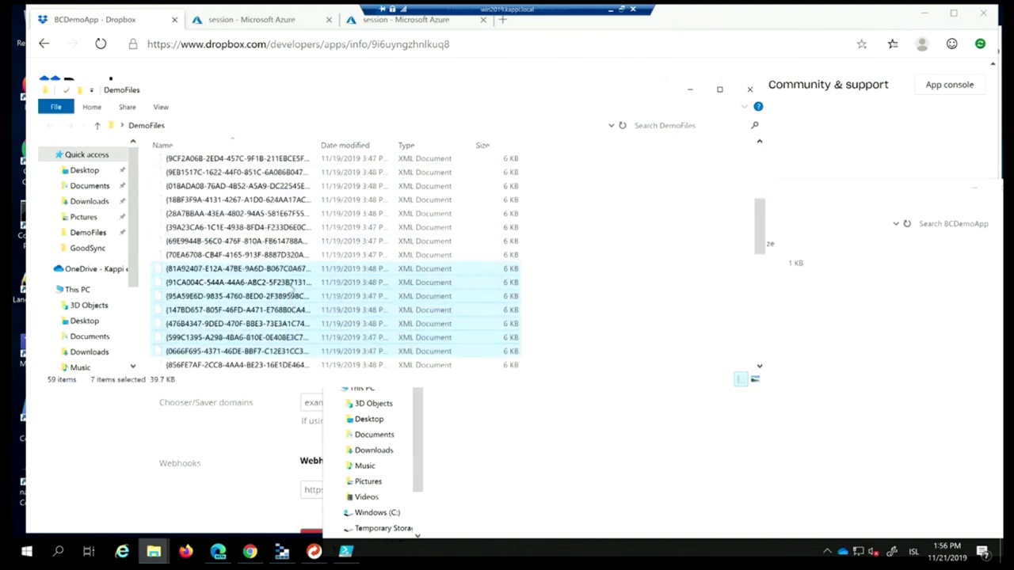
key("Delete")
left_click(584, 420)
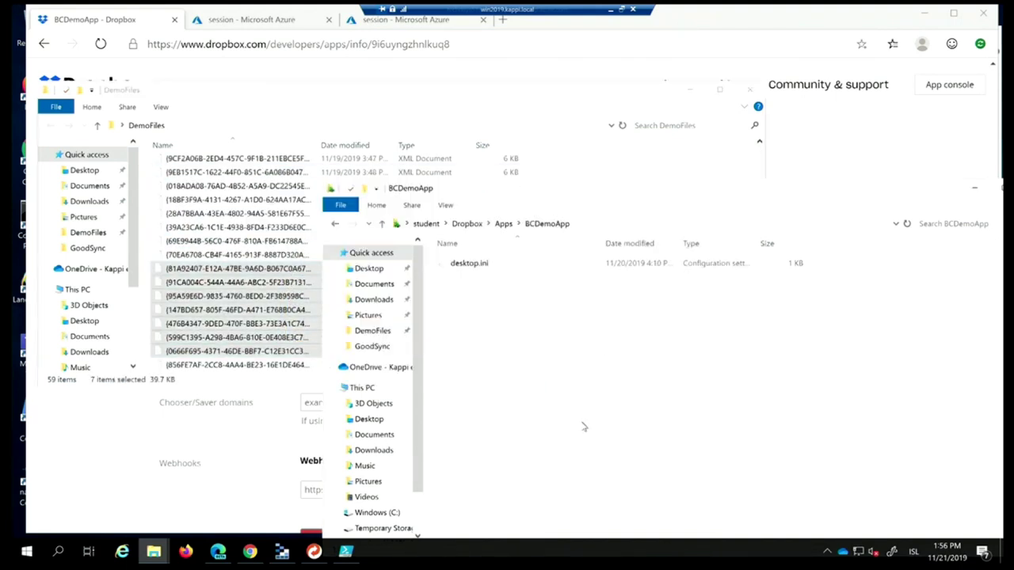
key("ctrl+v")
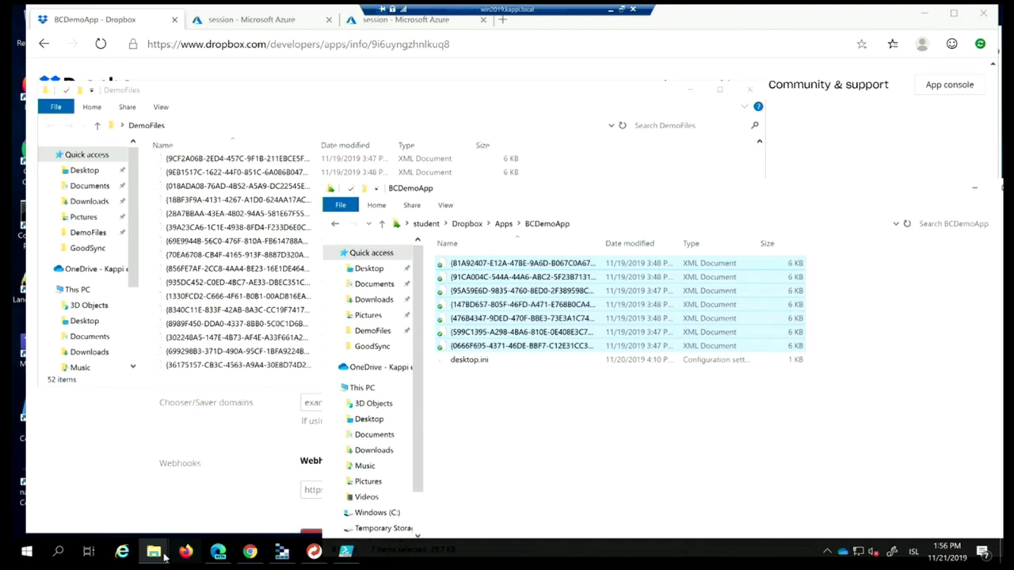
Move six XML files, {A474E7CD… through {BF4DCAC8…, from DemoFiles to the local session folder under NavContainerHelper\Extensions\navserver\my
mouse_move(156, 555)
left_click(130, 502)
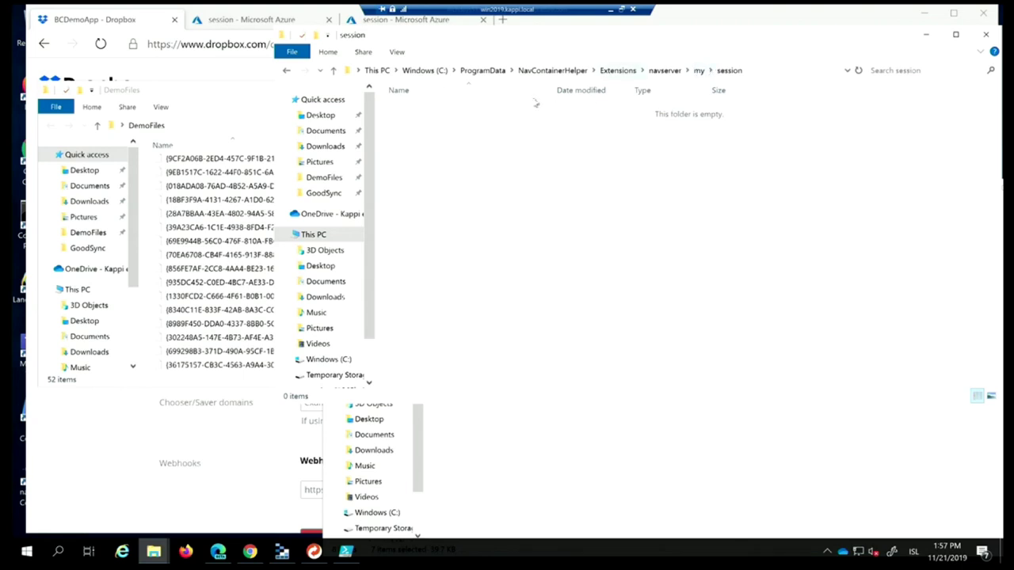
left_click(208, 282)
scroll(206, 282, "down", 3)
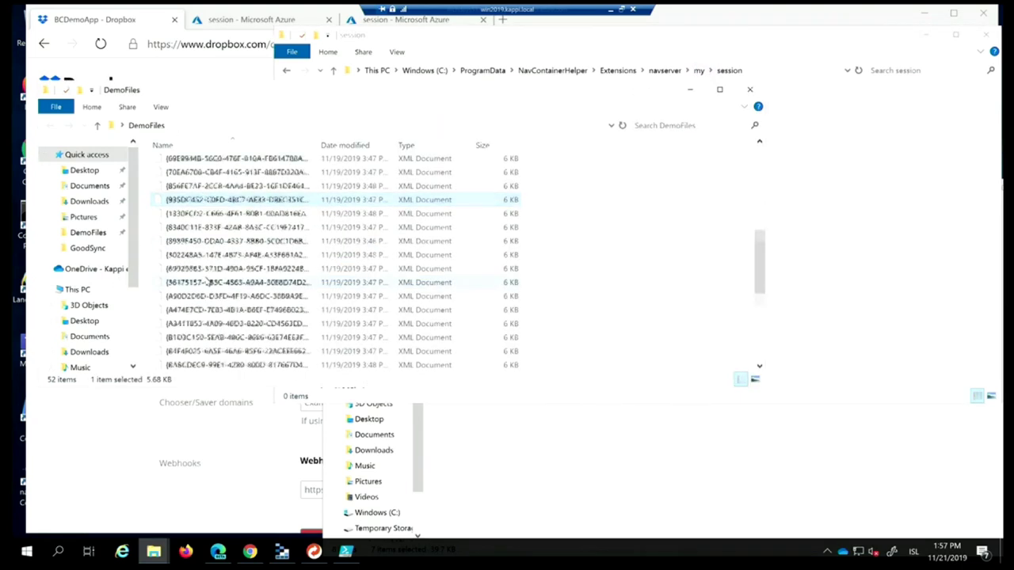
left_click(239, 270)
key("shift+Down")
key("shift+Down")
key("shift+Down")
key("shift+Down")
key("shift+Down")
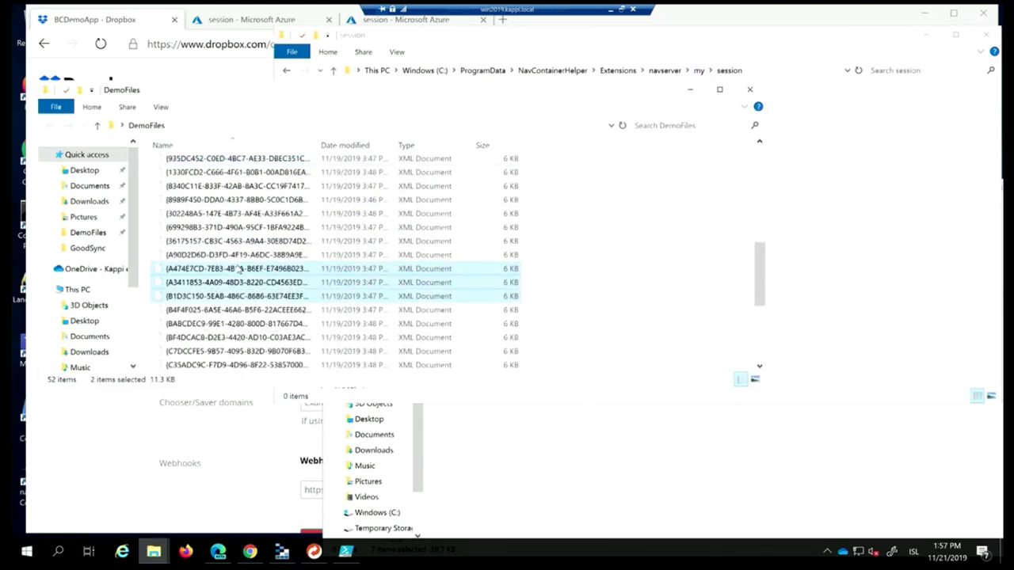
left_click_drag(843, 214, 907, 209)
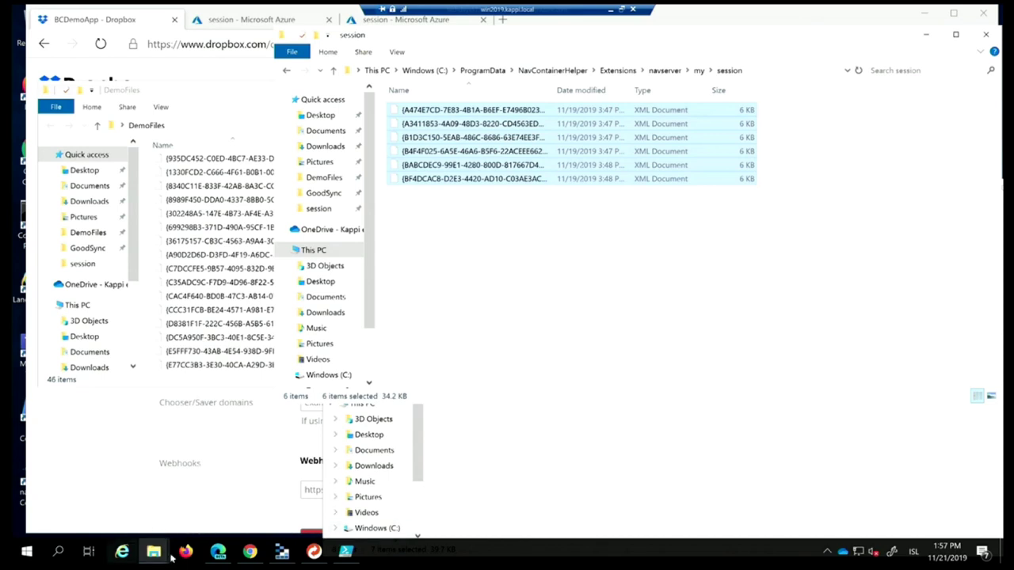
Browse to the RushFiles (U:) drive and view the XML files in the home folder's Import subfolder
mouse_move(157, 555)
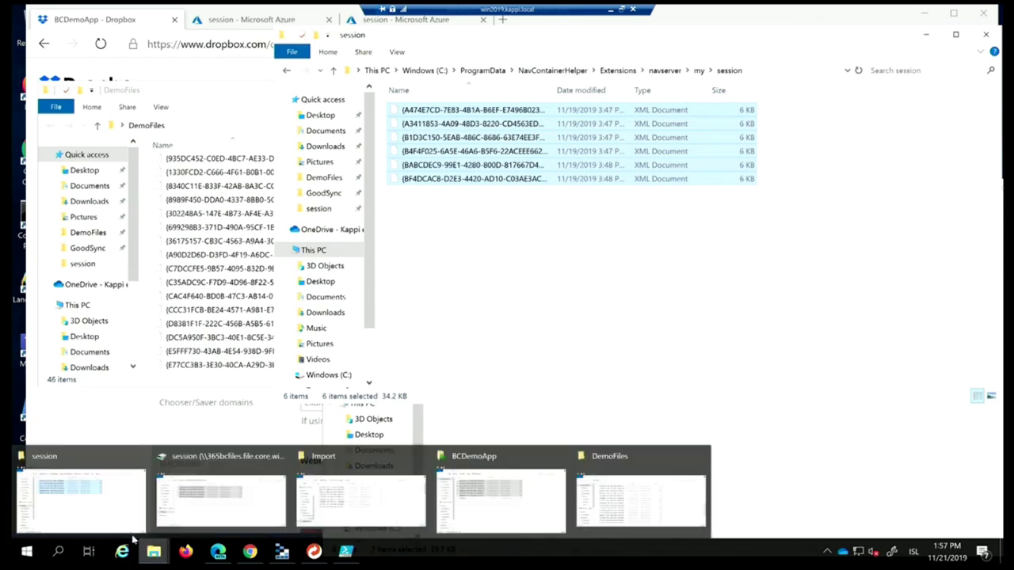
left_click(314, 251)
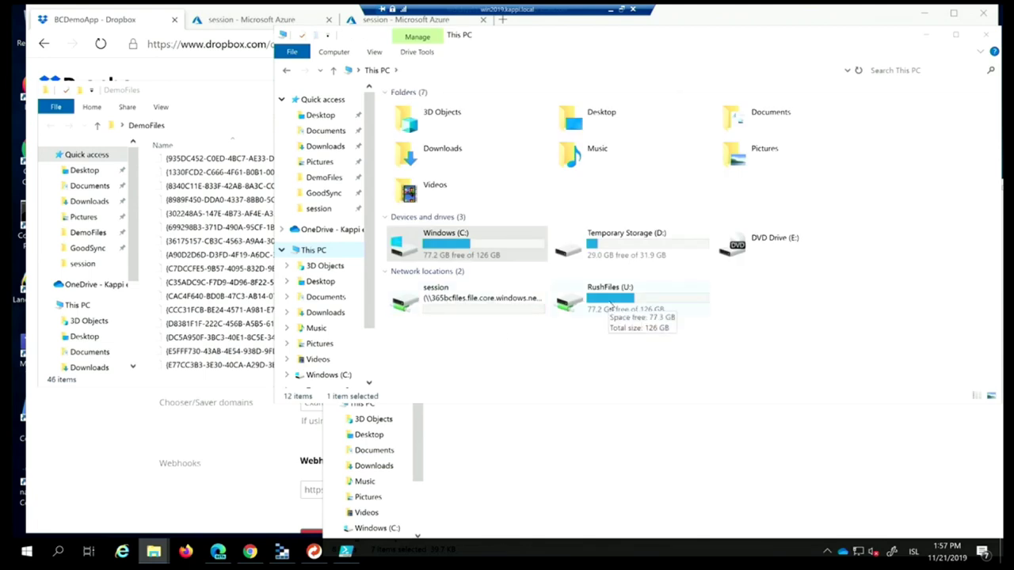
double_click(611, 306)
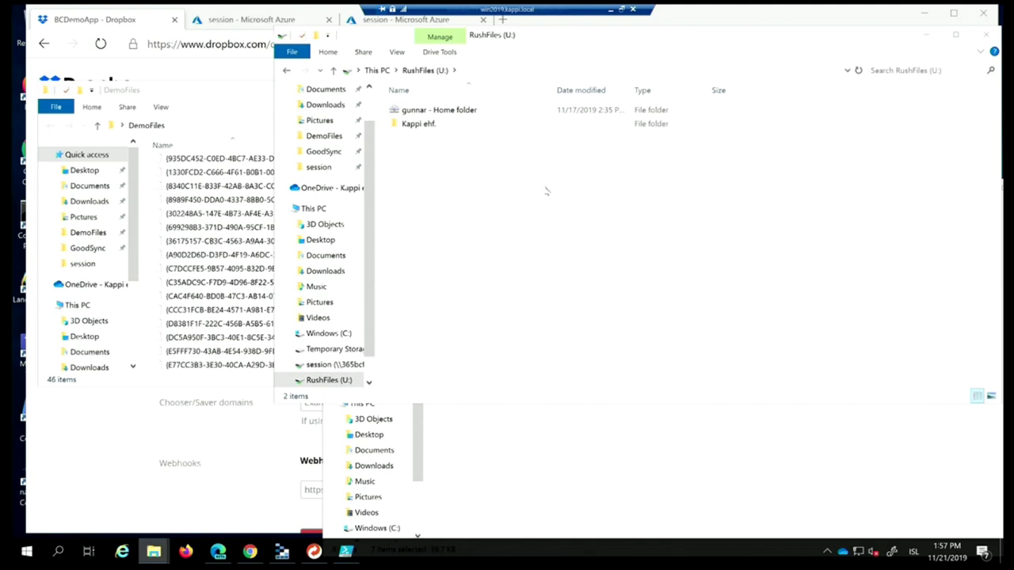
double_click(431, 112)
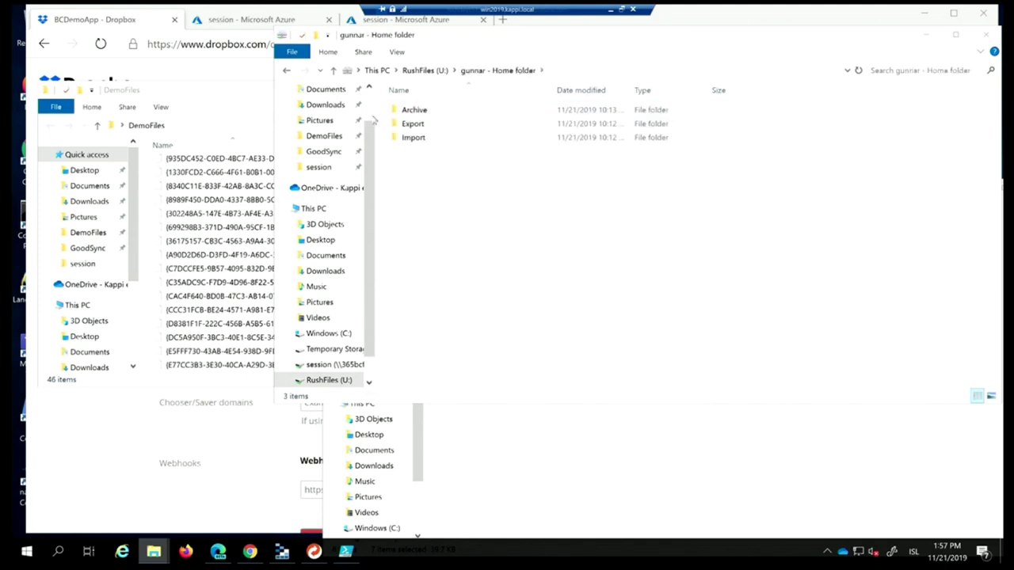
double_click(414, 137)
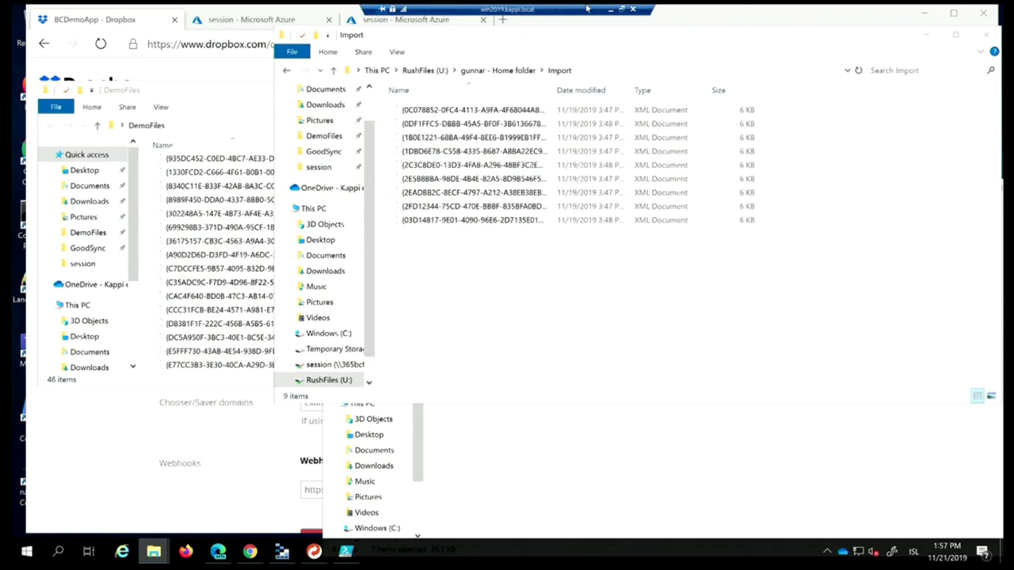
Minimize the remote desktop and start the PowerPoint slide show from the File Services | Demo slide
left_click(611, 10)
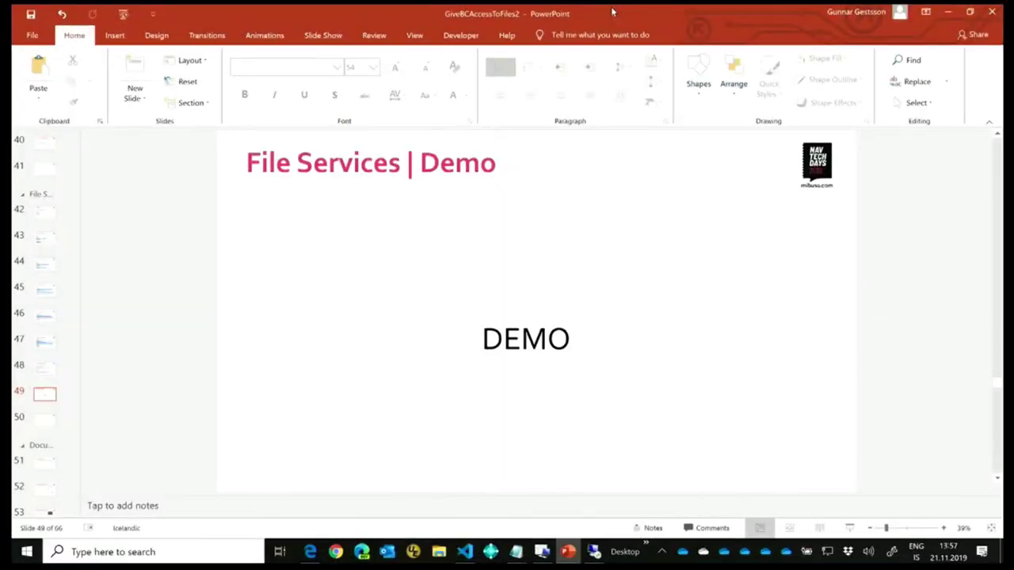
left_click(400, 248)
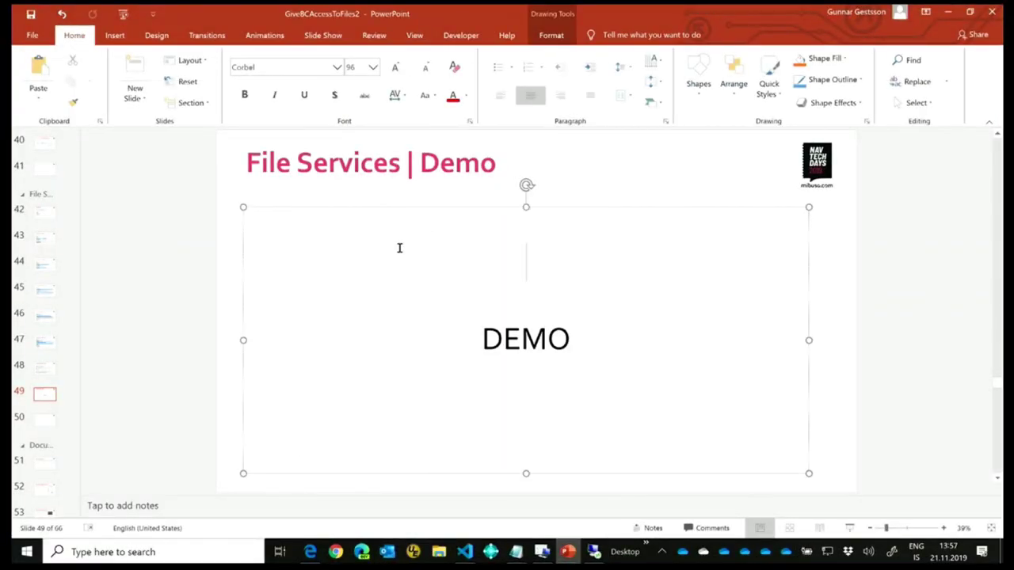
key("shift+F5")
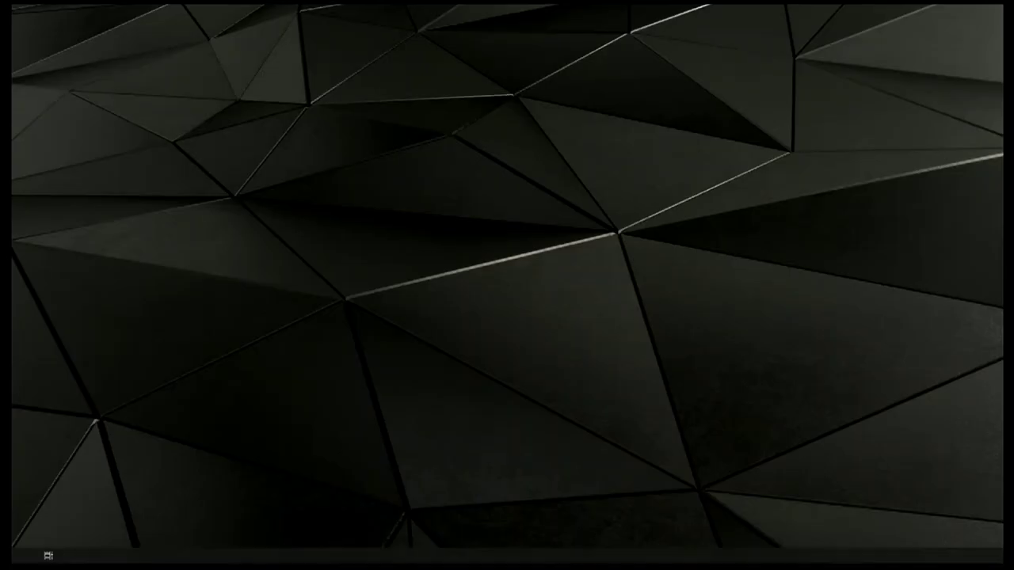
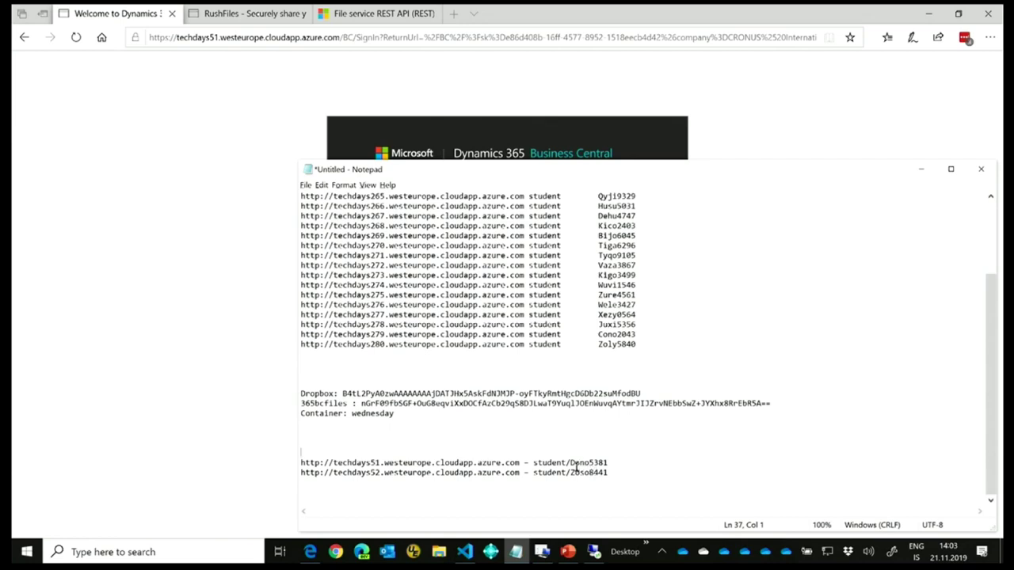
Copy the techdays51 account password from Notepad and sign in to Business Central as student with it
left_click_drag(572, 463, 620, 469)
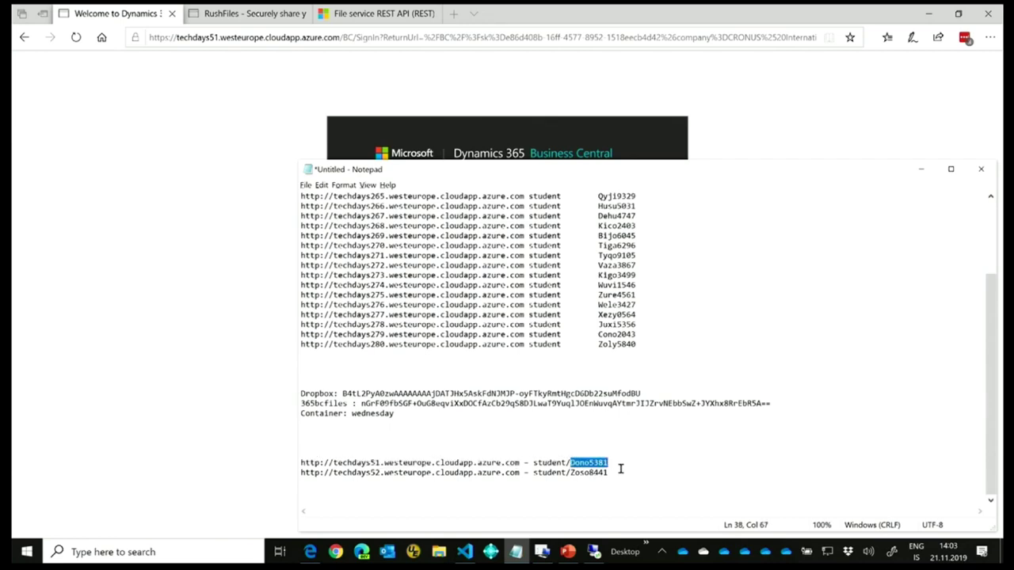
left_click(920, 169)
key("ctrl+v")
left_click(608, 291)
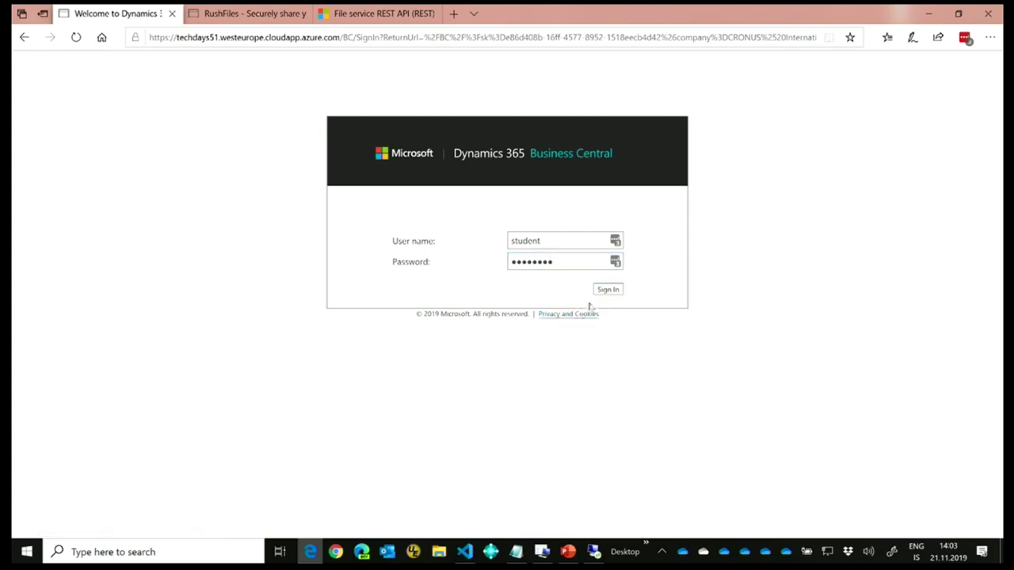
left_click(608, 291)
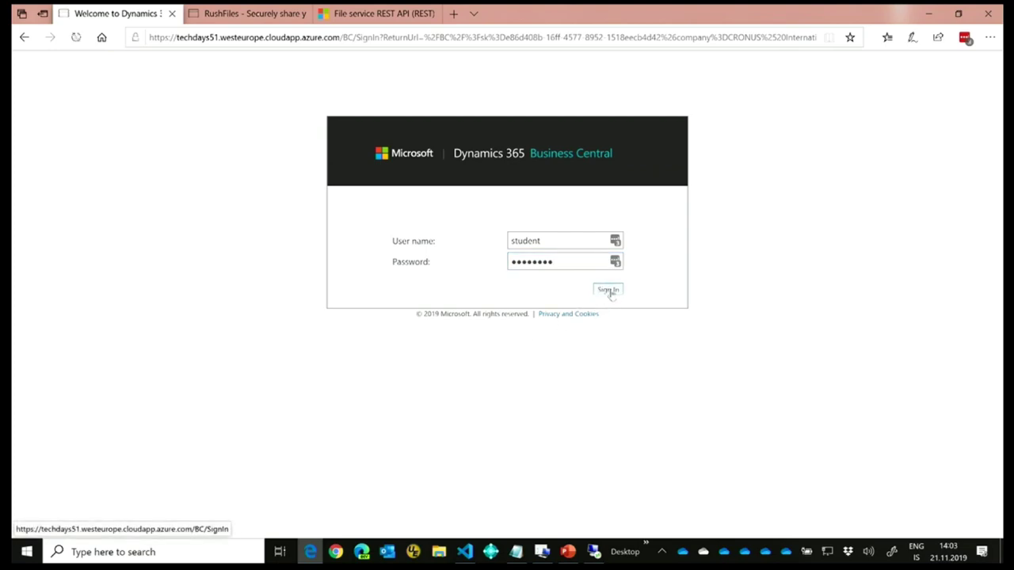
Switch to Visual Studio Code, view the source files in the AzureBlob folder, and collapse it again
left_click(466, 553)
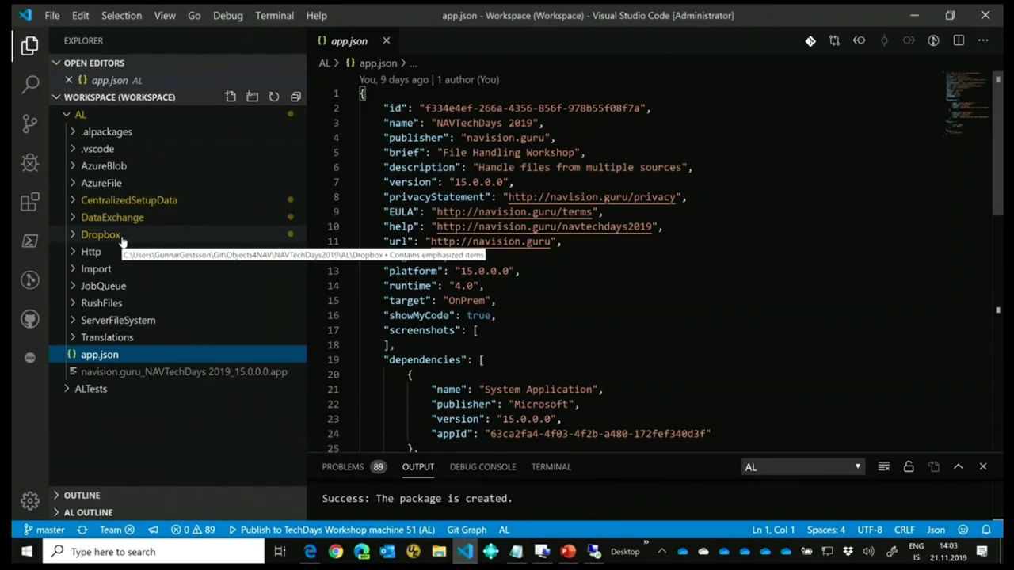
left_click(74, 166)
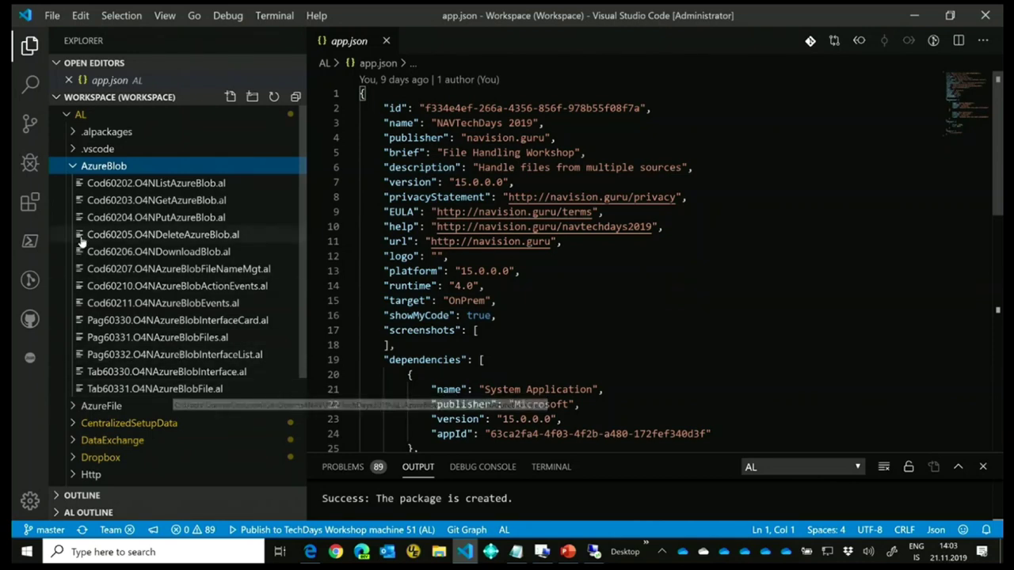
left_click(68, 169)
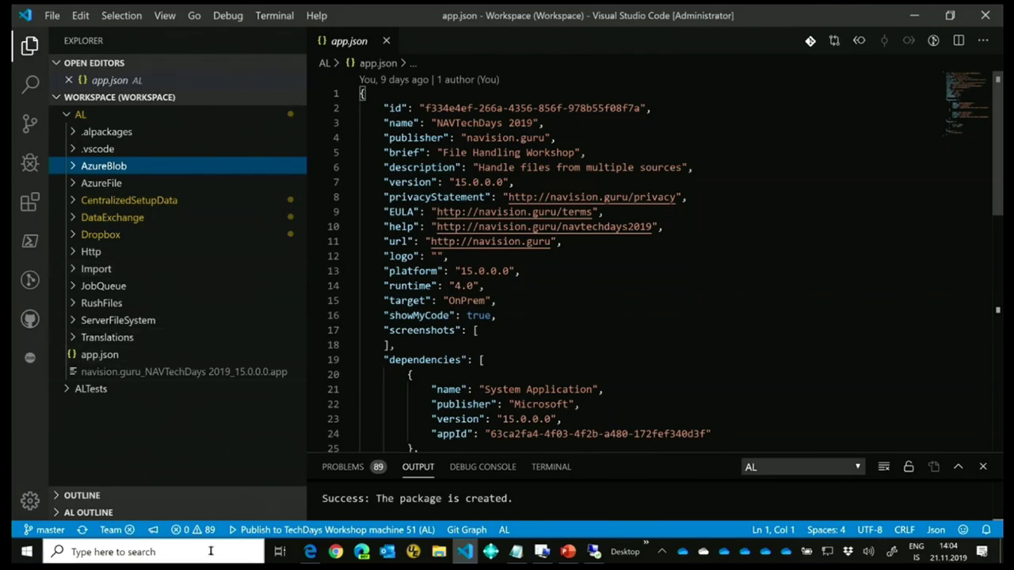
Return to Business Central in Edge, search for "file pr", and open the File Providers list
left_click(310, 552)
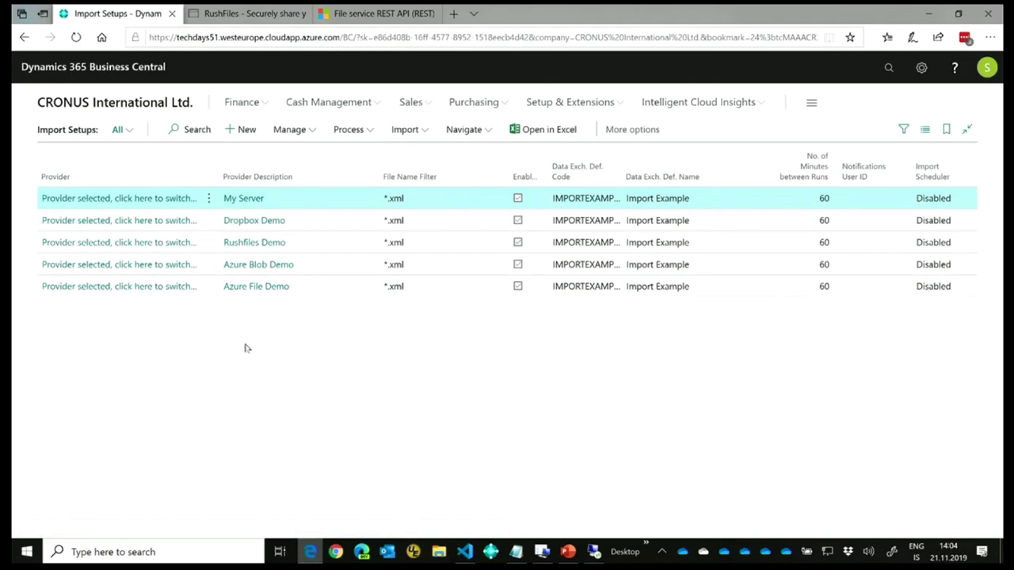
left_click(891, 69)
type("file pr")
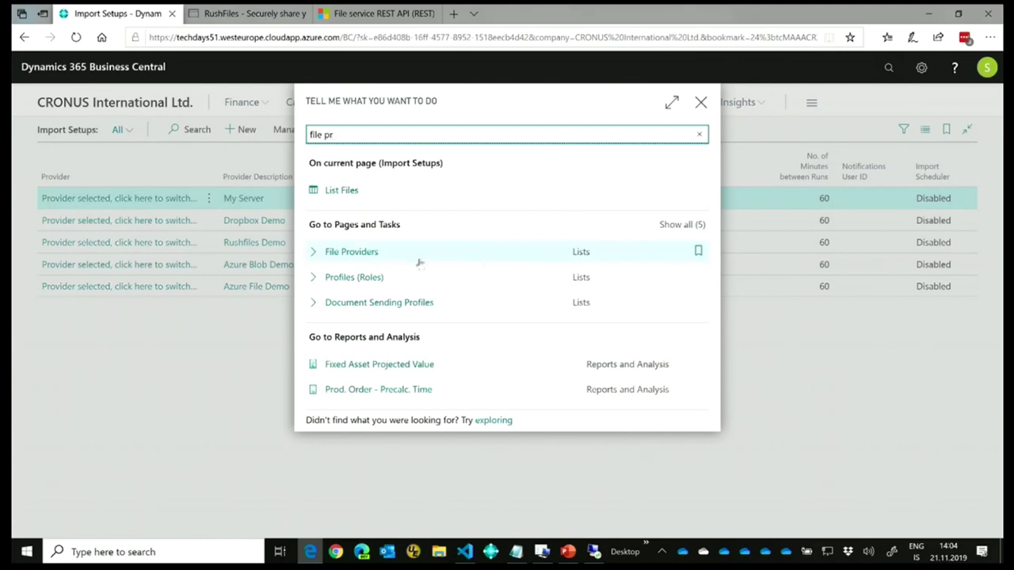
left_click(363, 260)
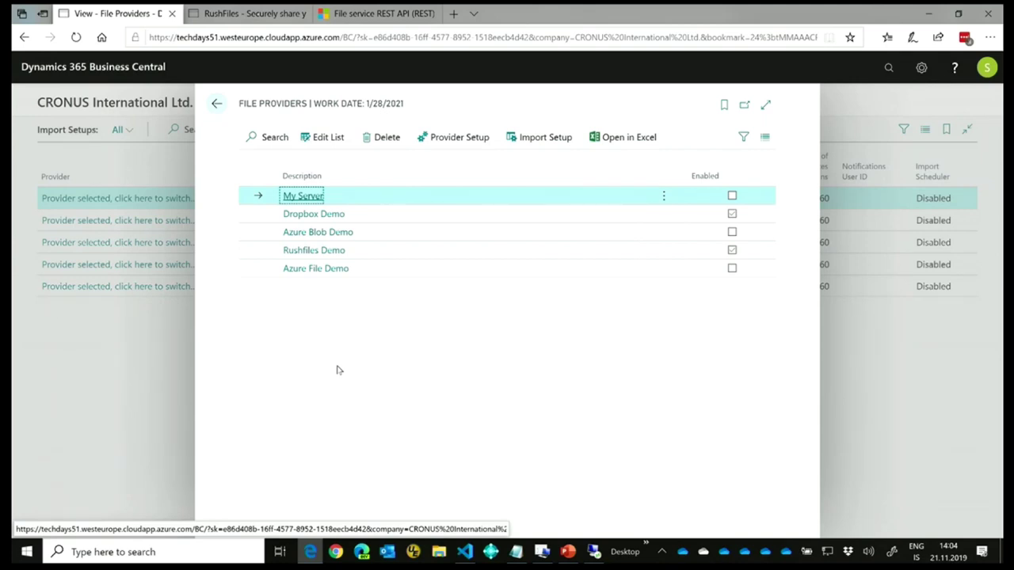
View the My Server provider setup, return to the list, and show the user details on the Dropbox Demo card
left_click(440, 139)
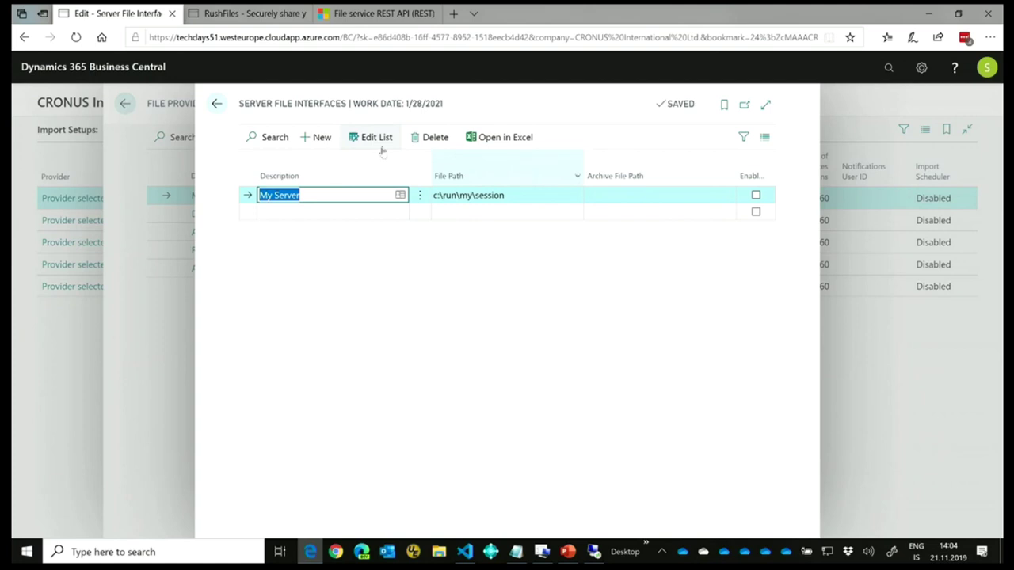
left_click(216, 104)
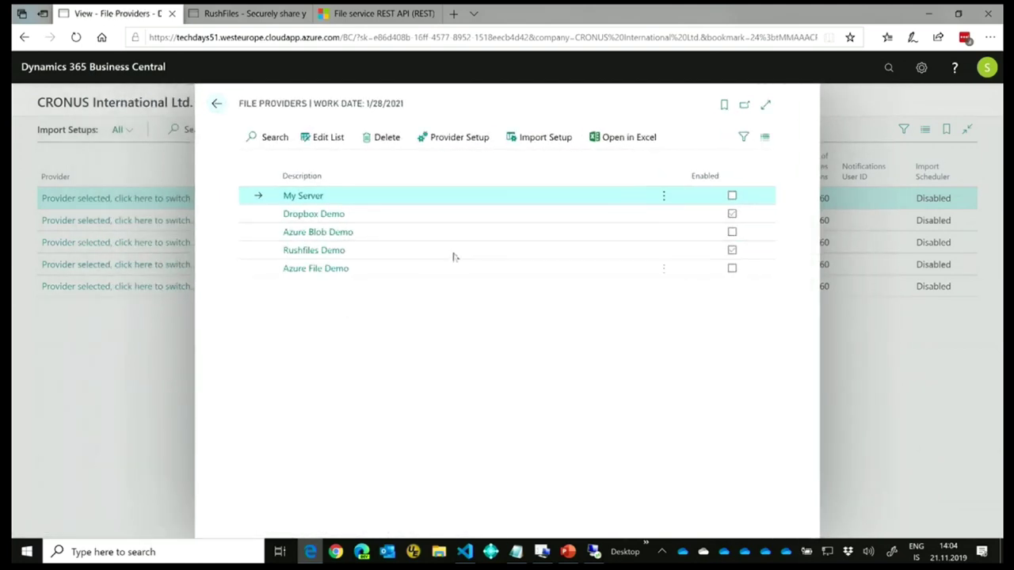
left_click(325, 215)
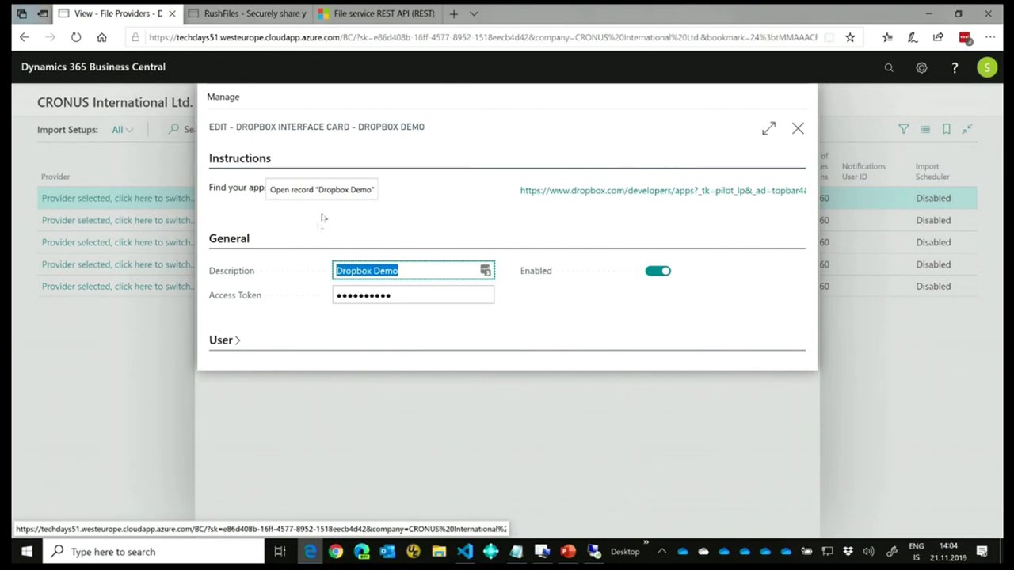
left_click(224, 342)
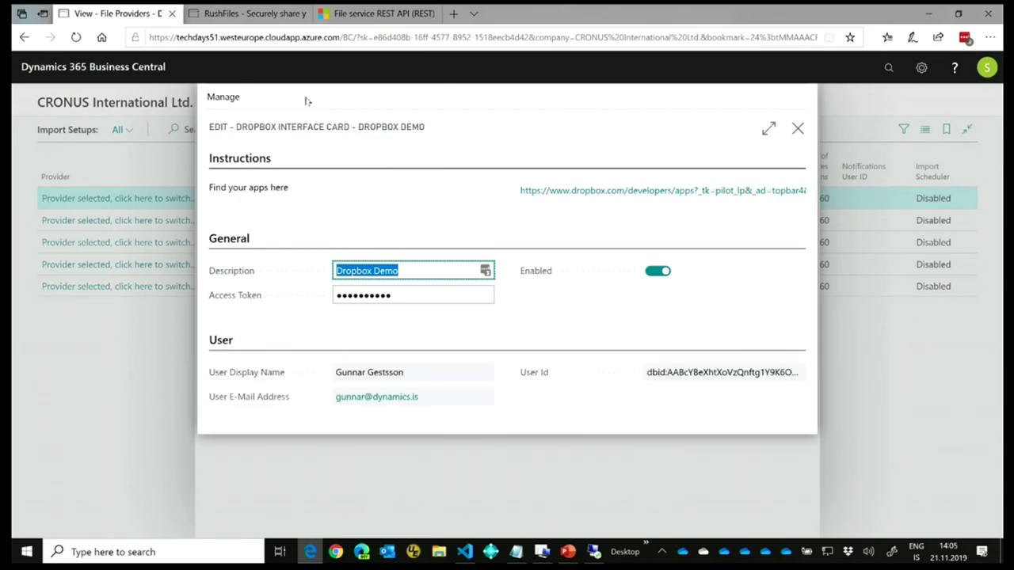
Close the Dropbox card, view the Azure Blob Demo and Azure File Demo provider setups, and return to the Import Setups list
left_click(798, 129)
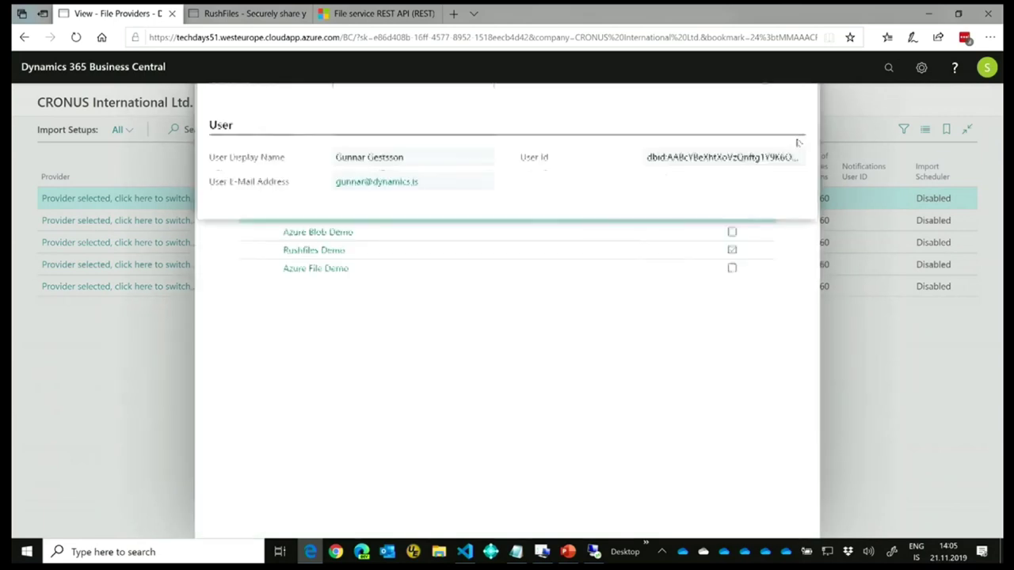
left_click(315, 234)
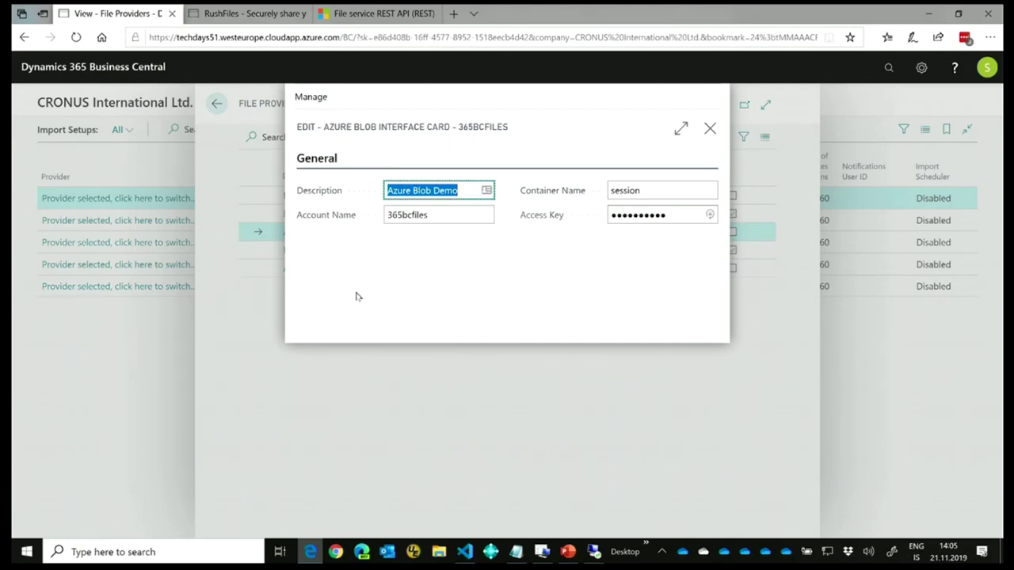
left_click(710, 128)
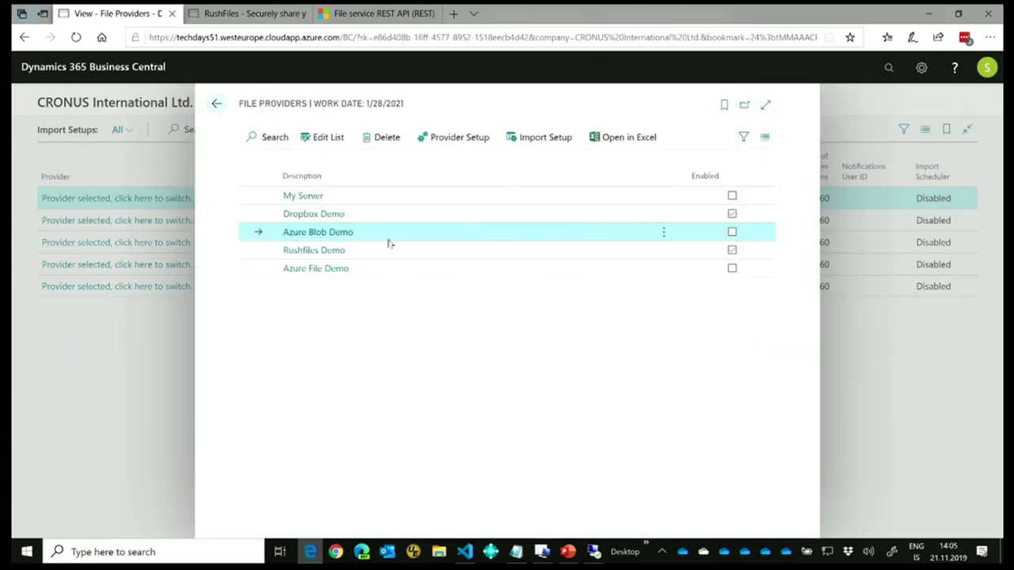
left_click(317, 268)
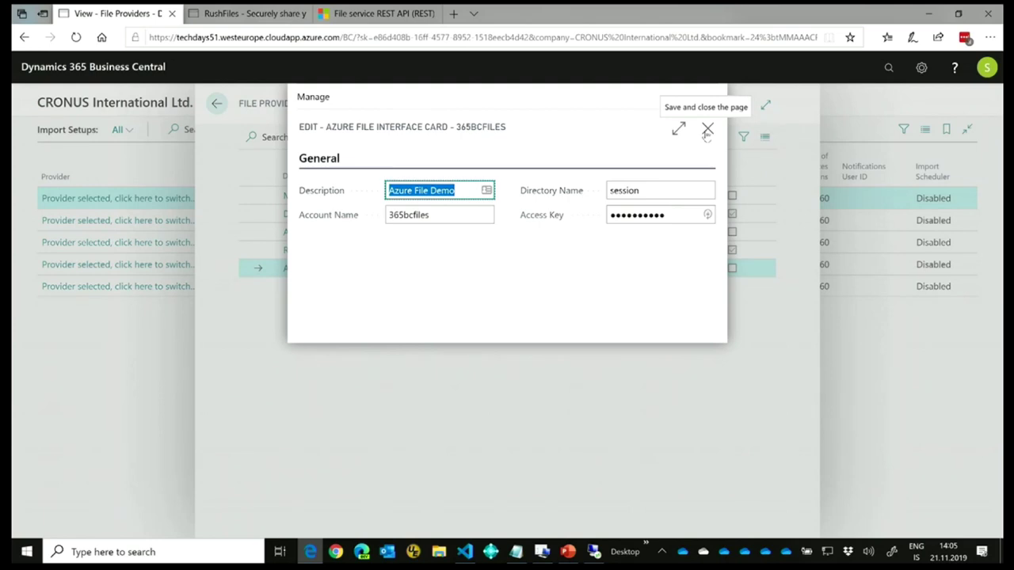
left_click(708, 131)
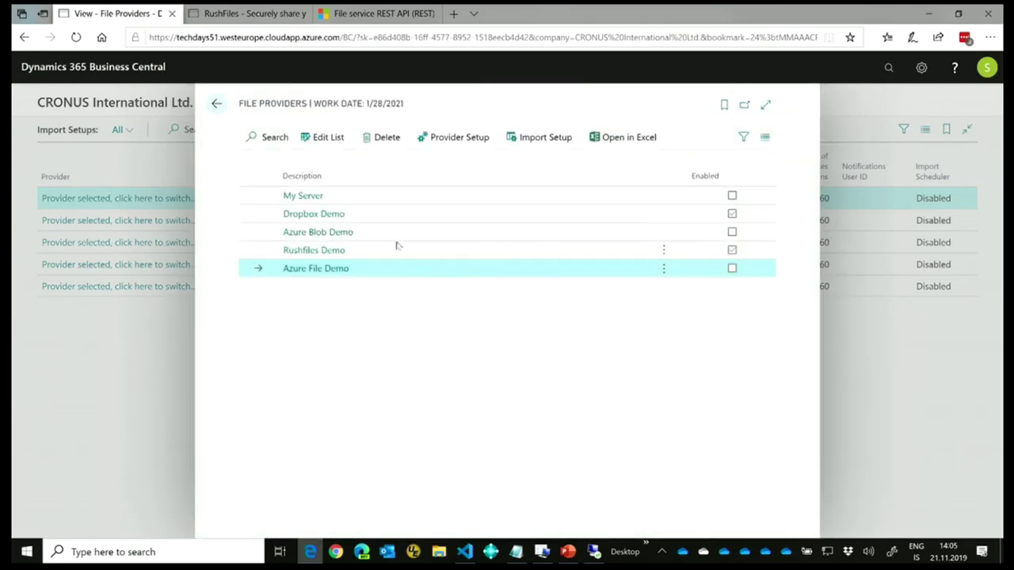
left_click(217, 104)
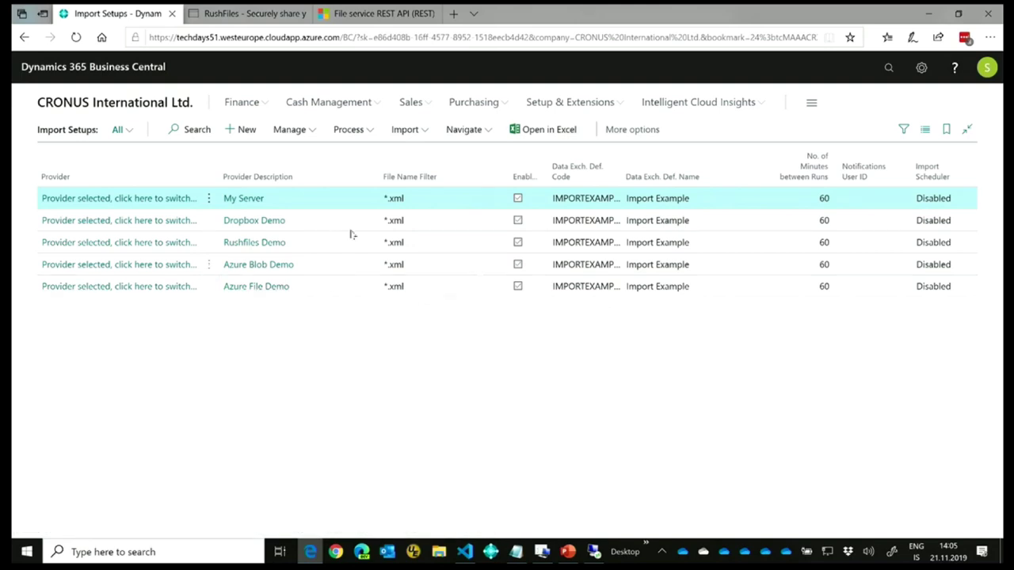
List the files of the My Server import setup and close the file list without choosing one
left_click(355, 129)
left_click(349, 154)
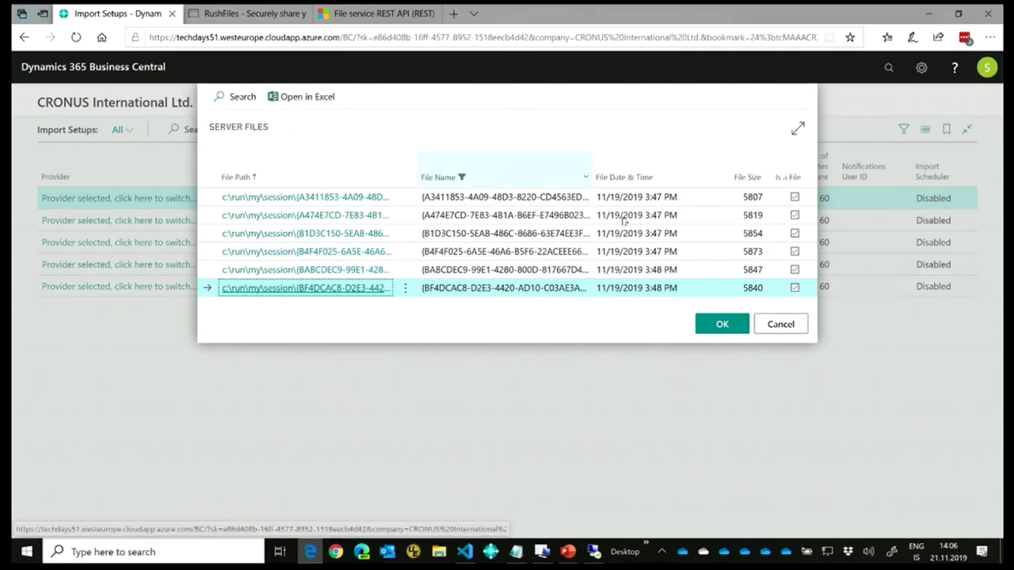
left_click(780, 325)
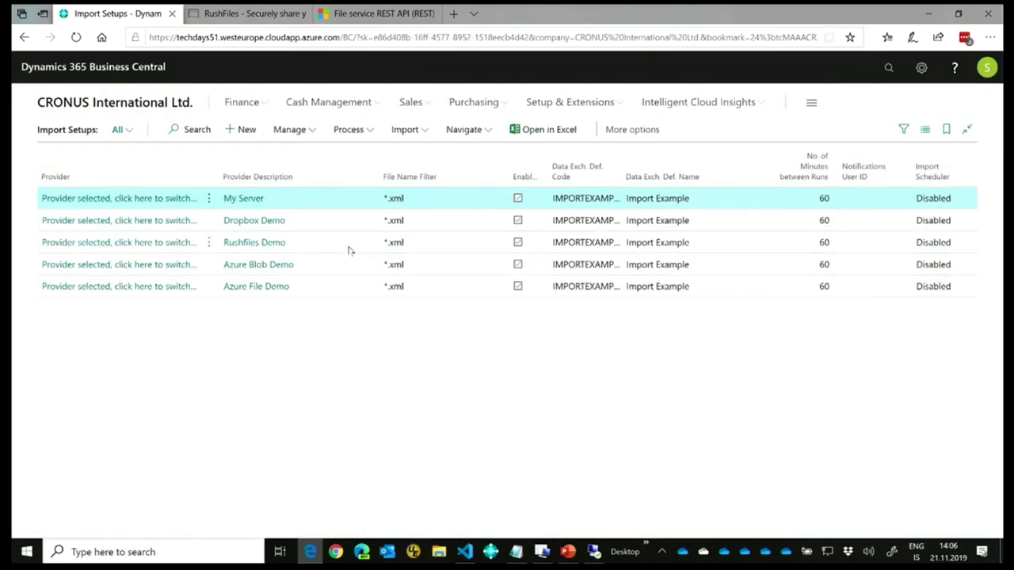
List the files of the Dropbox Demo import setup, look through them, and close the list
left_click(430, 219)
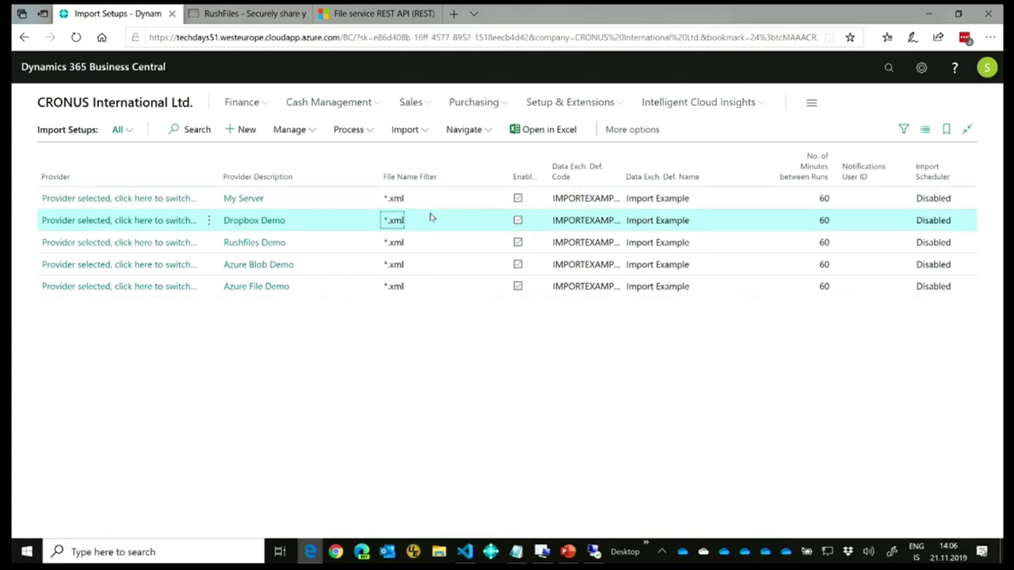
left_click(350, 129)
left_click(346, 155)
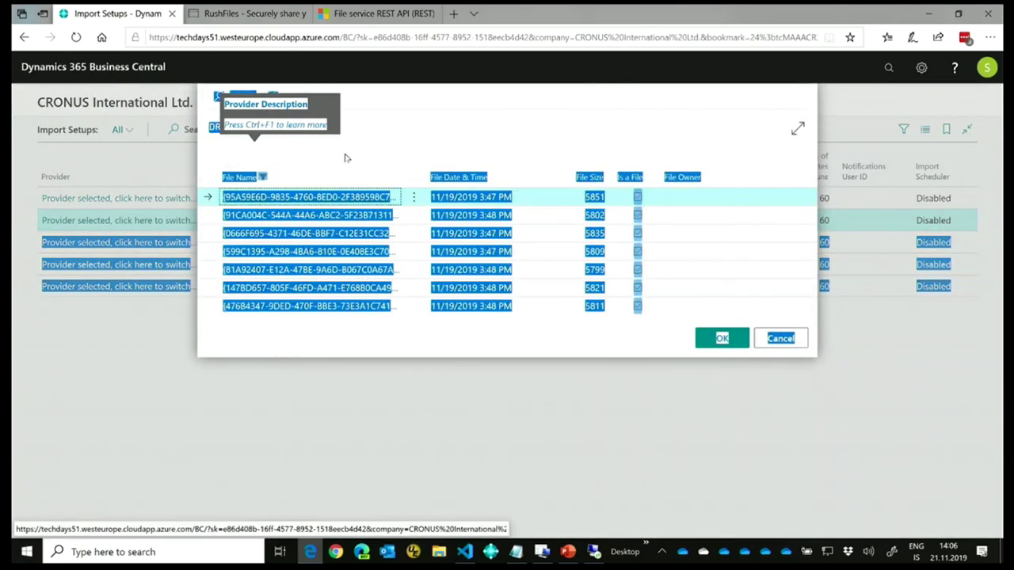
left_click(694, 233)
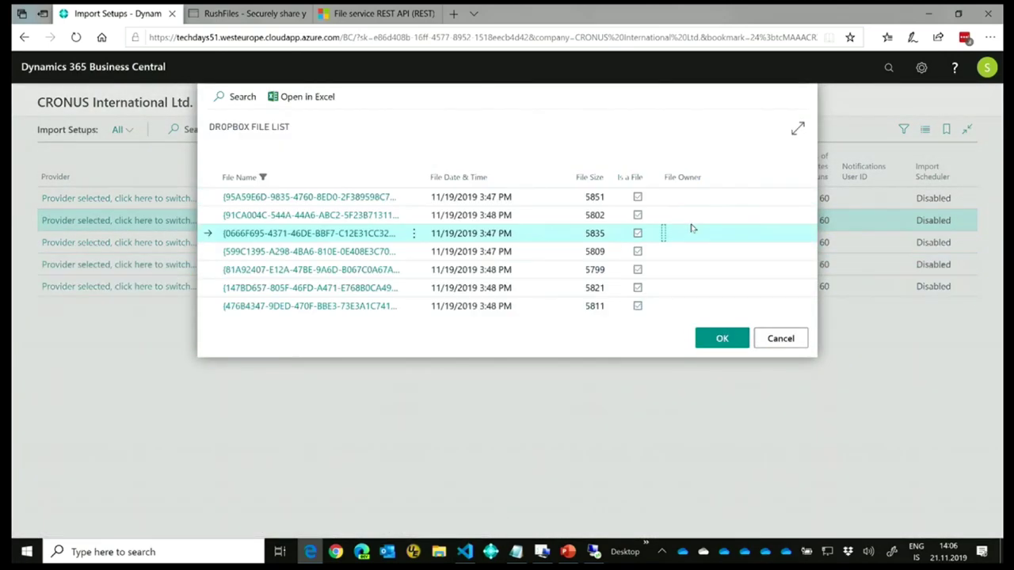
left_click(776, 338)
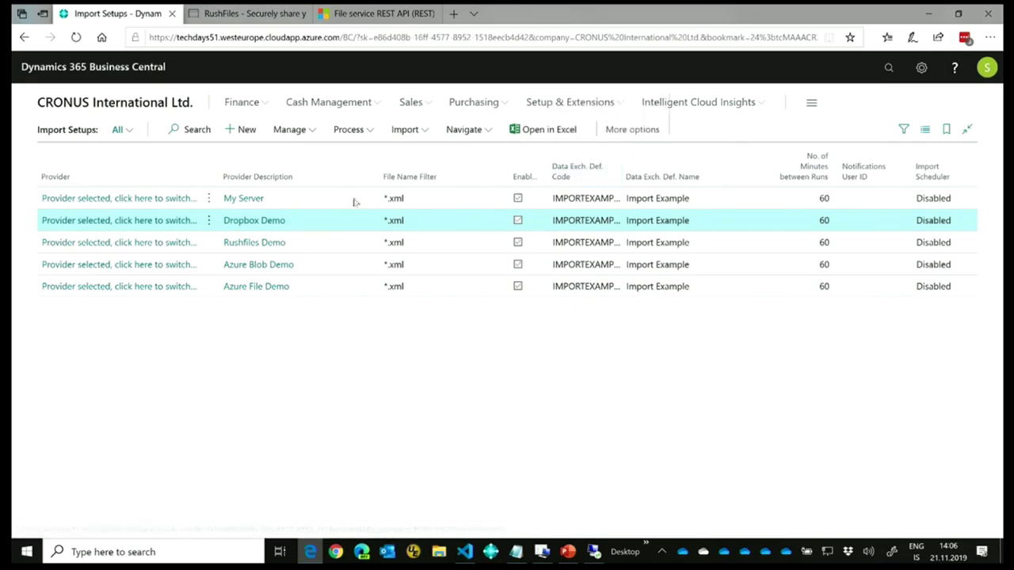
Reselect the My Server import setup, review its server file list again, and cancel out of it
left_click(456, 198)
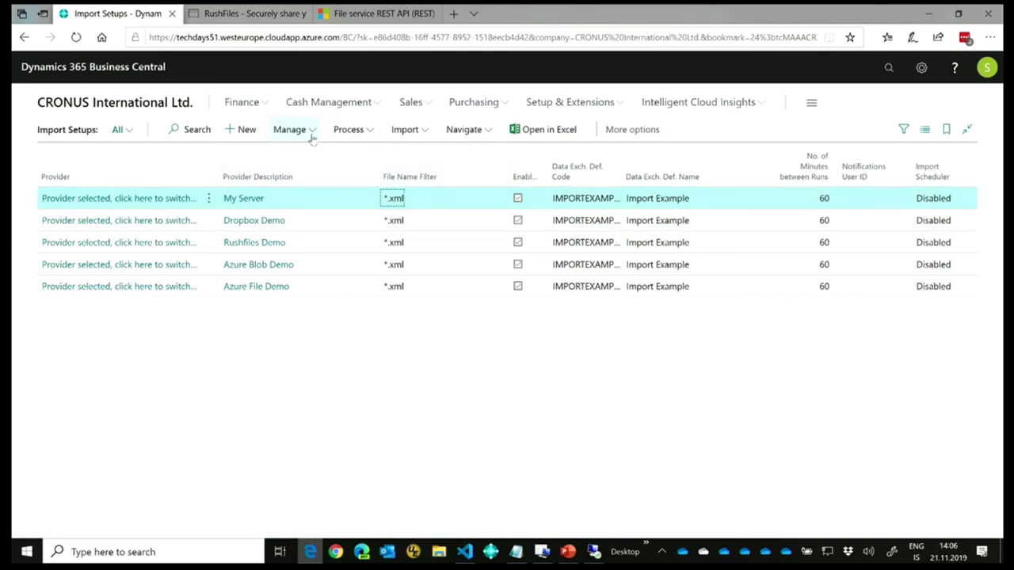
left_click(369, 139)
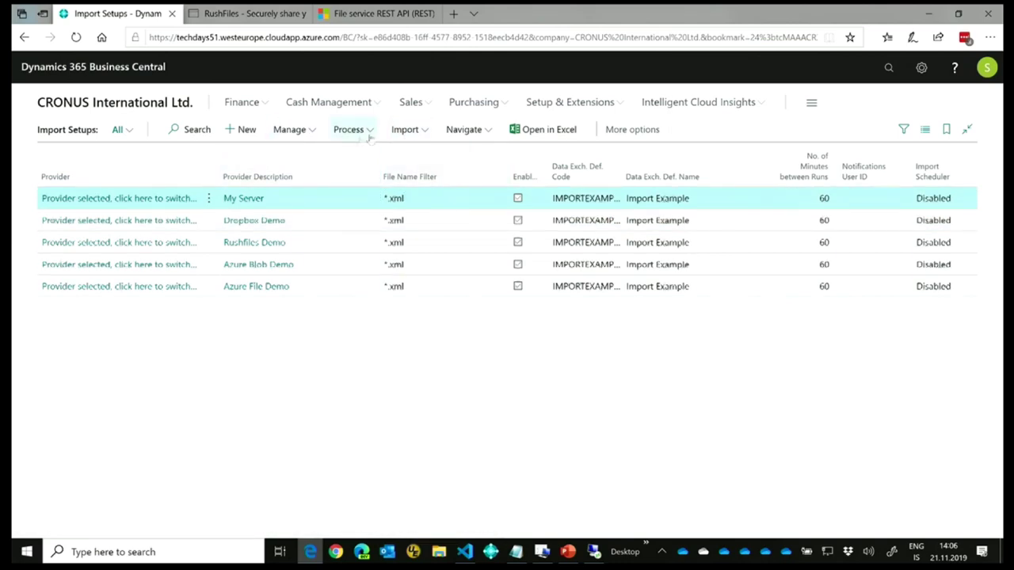
key("ctrl+a")
left_click(349, 129)
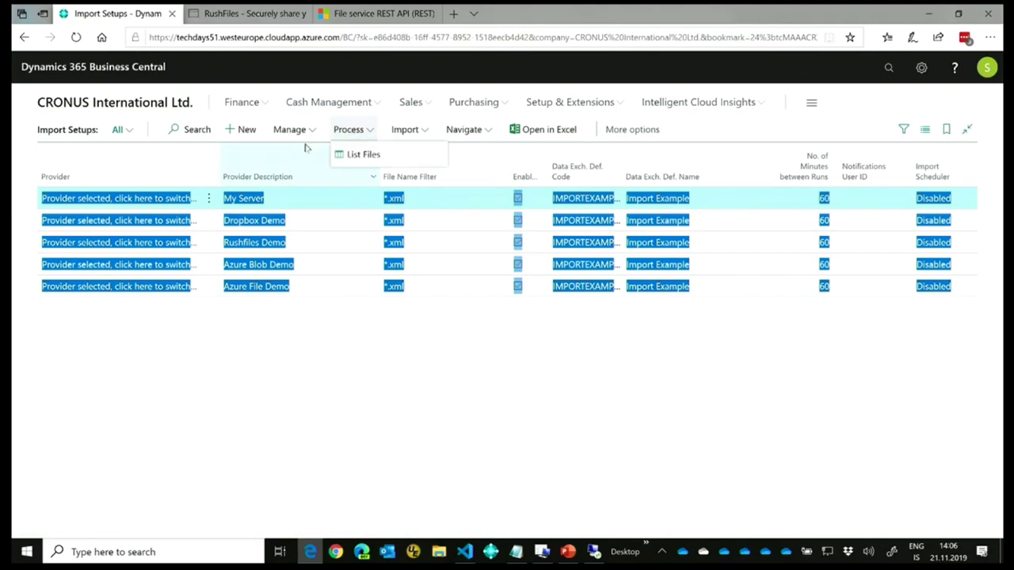
left_click(348, 150)
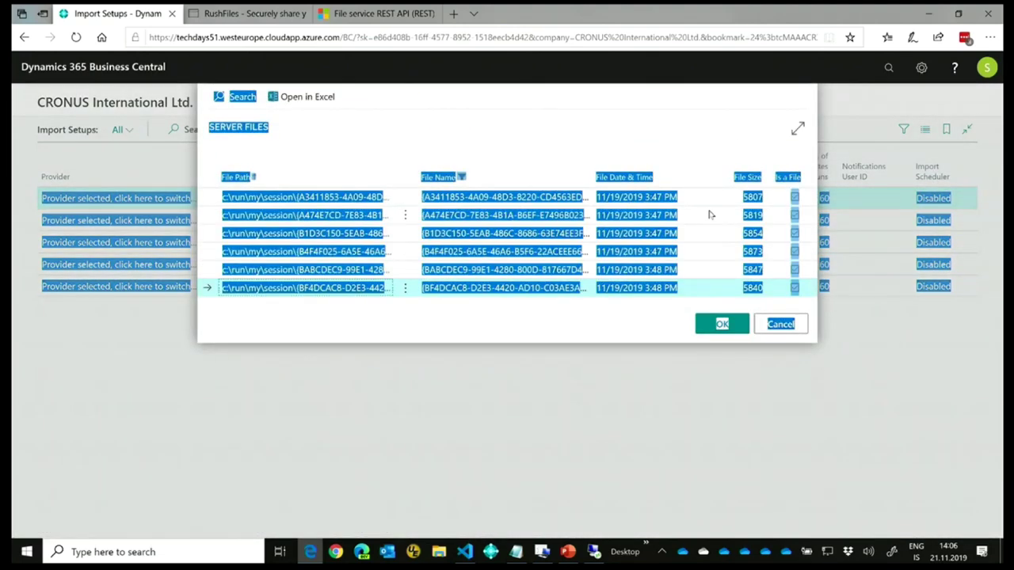
left_click(711, 215)
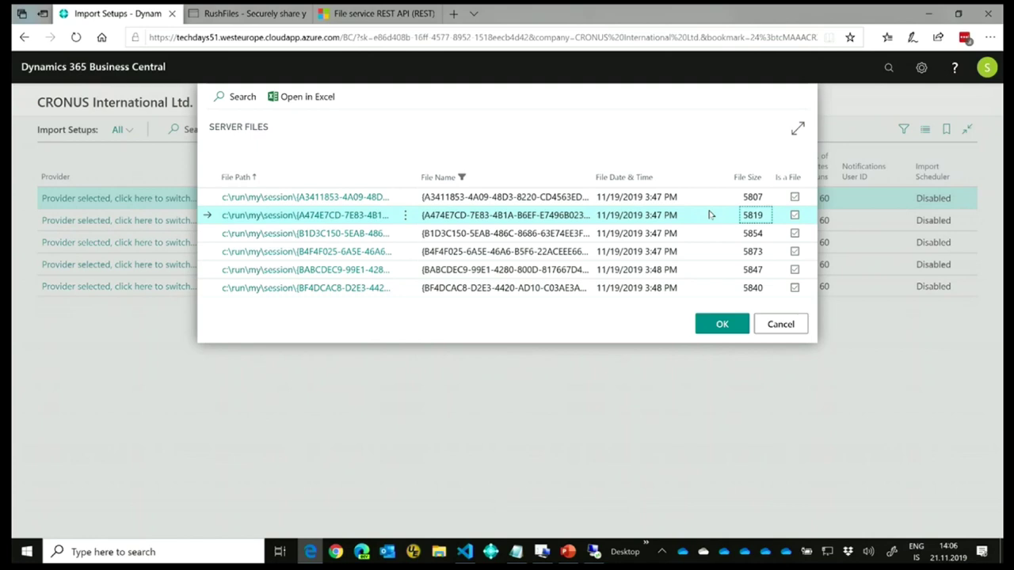
left_click(780, 324)
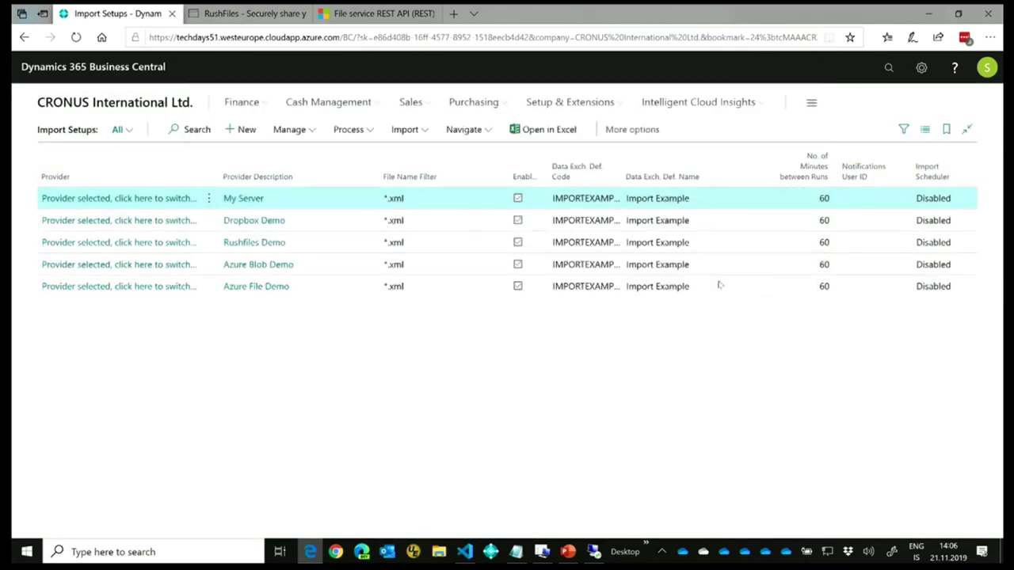
Create import entries for the My Server files and open the Import Entries list
left_click(422, 131)
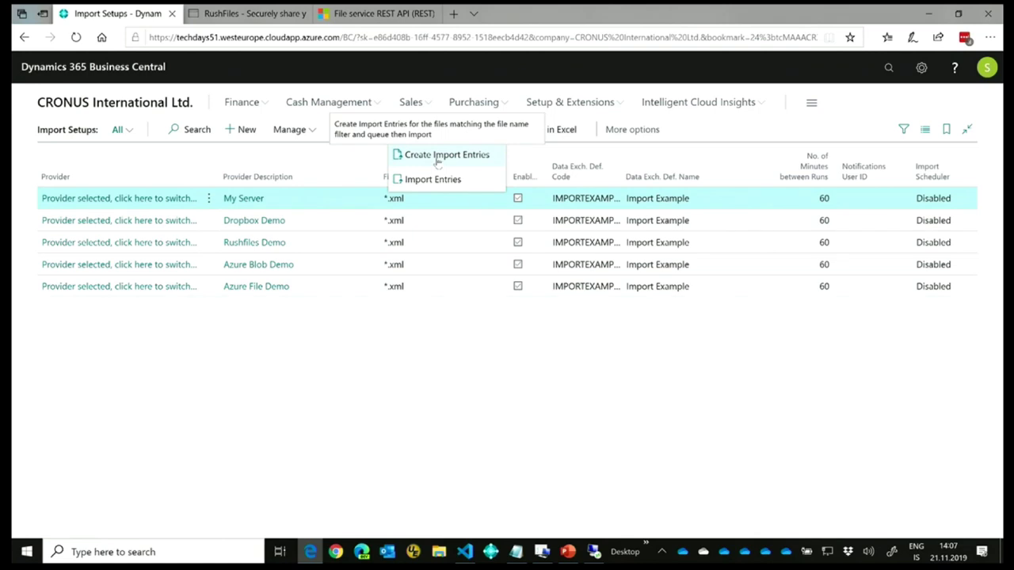
left_click(436, 157)
left_click(423, 131)
left_click(427, 179)
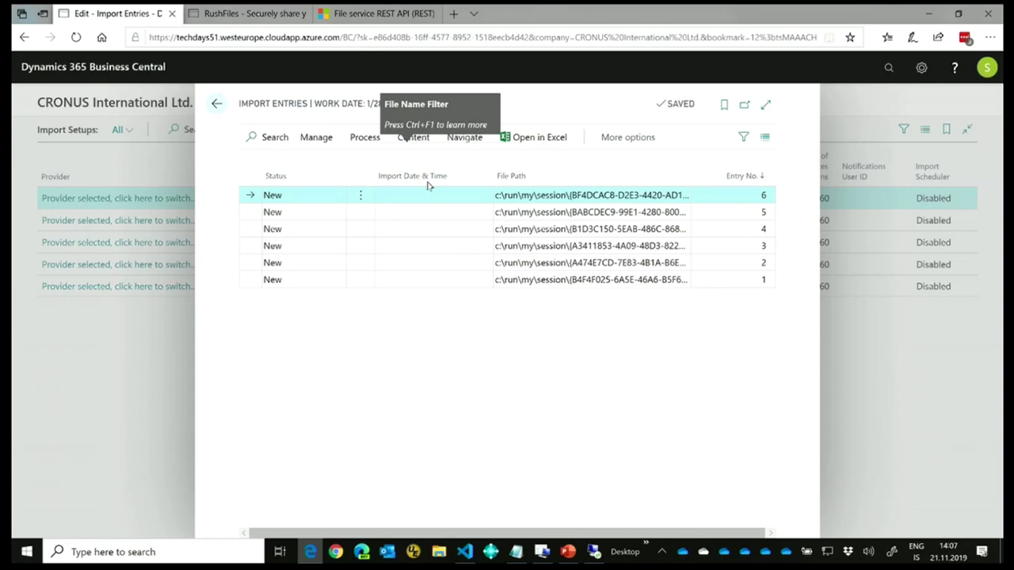
Import the file content of entry 6 to Data Exchange and process it with Data Exchange
left_click(407, 139)
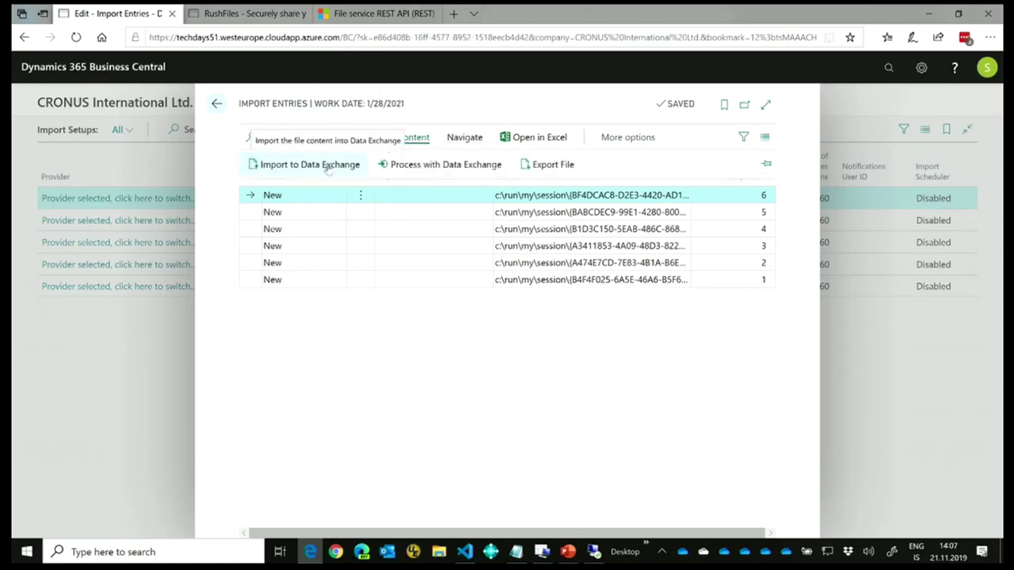
left_click(328, 166)
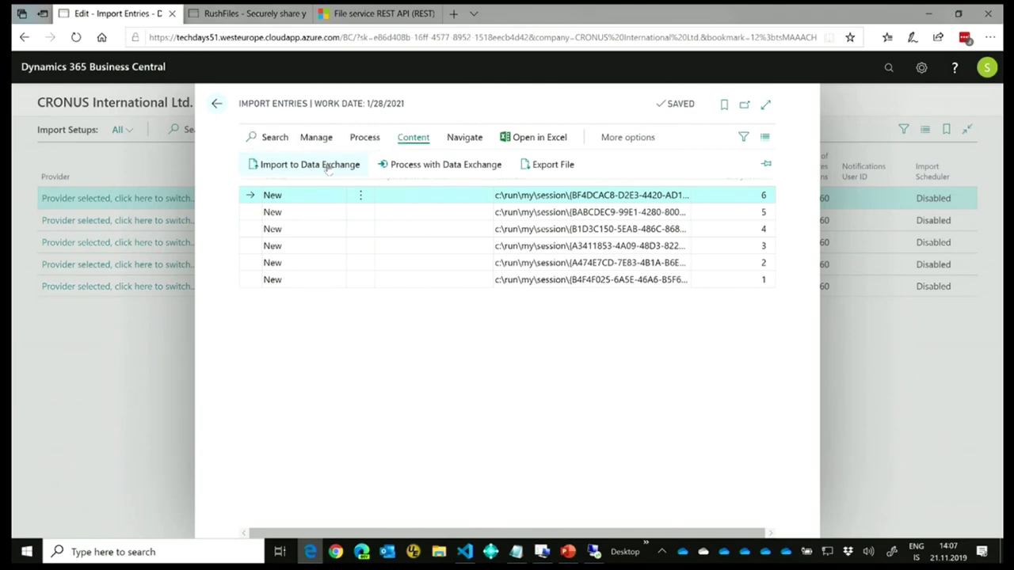
left_click(413, 139)
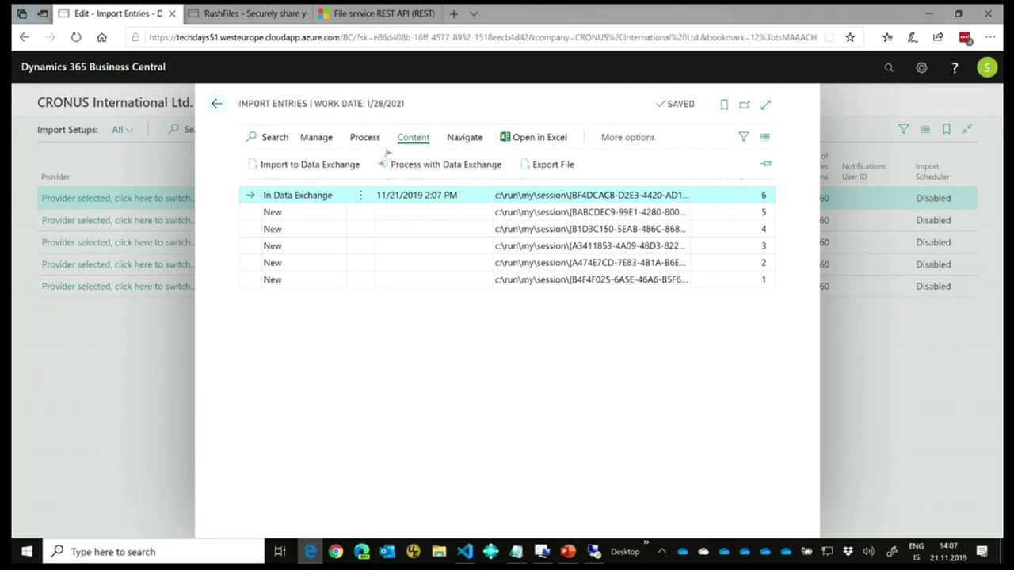
left_click(415, 164)
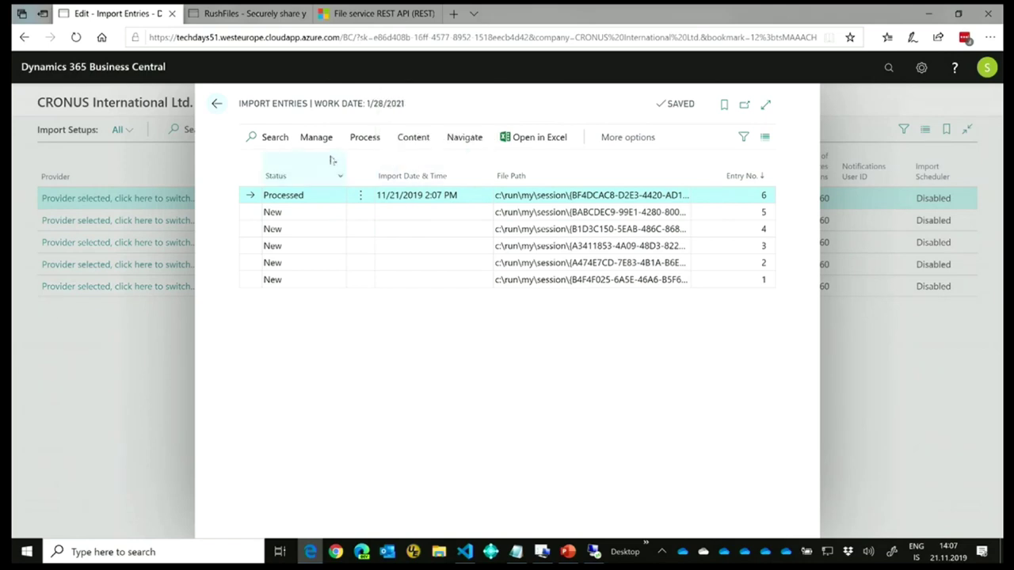
View the incoming document belonging to processed entry 6, and return to the Import Setups list
left_click(453, 141)
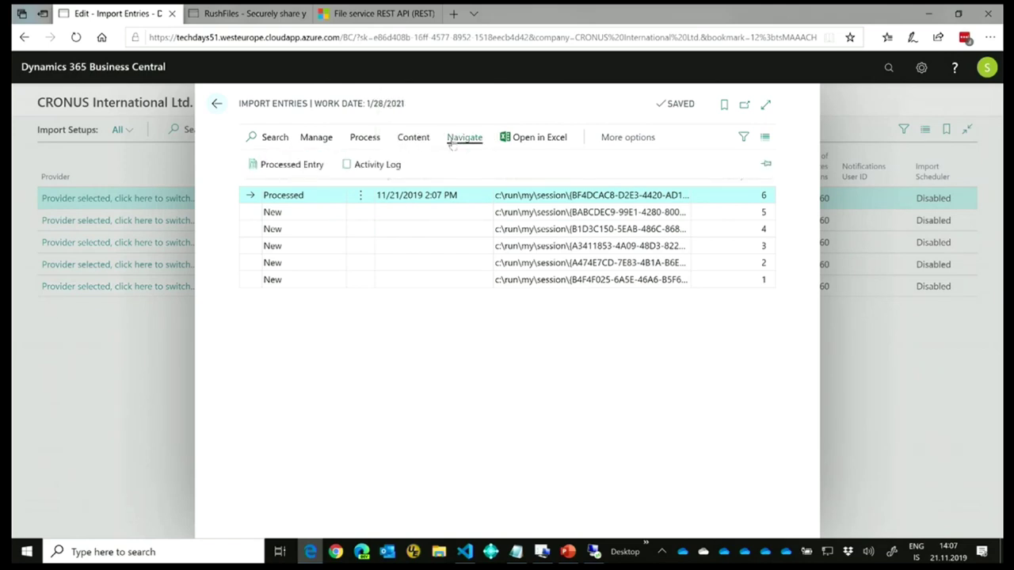
left_click(297, 167)
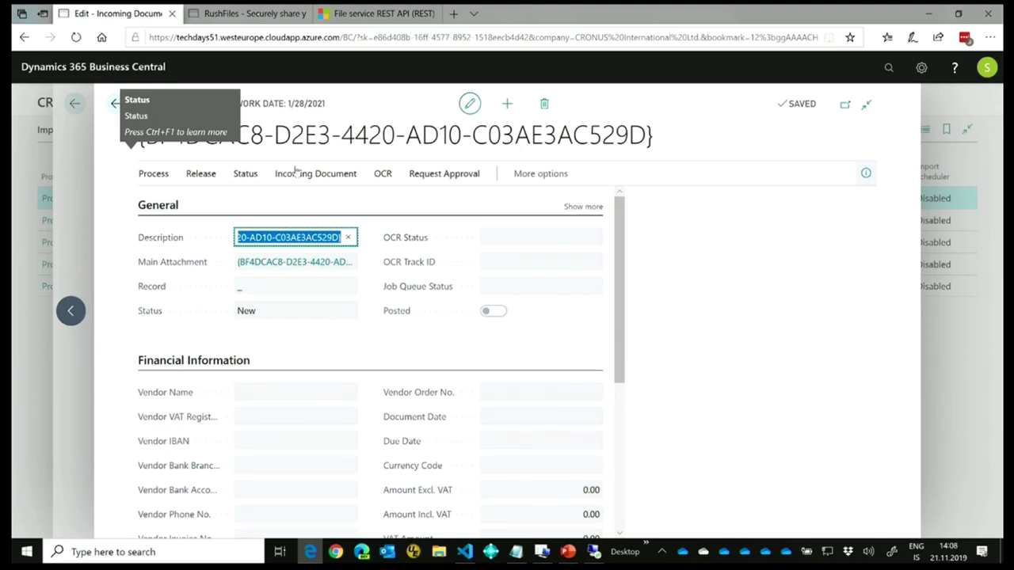
left_click(116, 104)
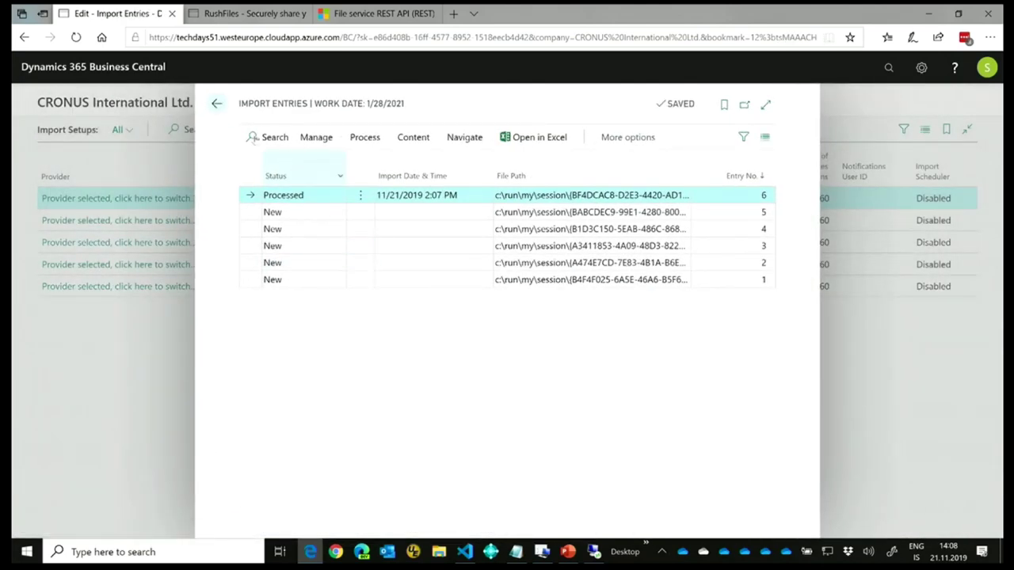
left_click(217, 105)
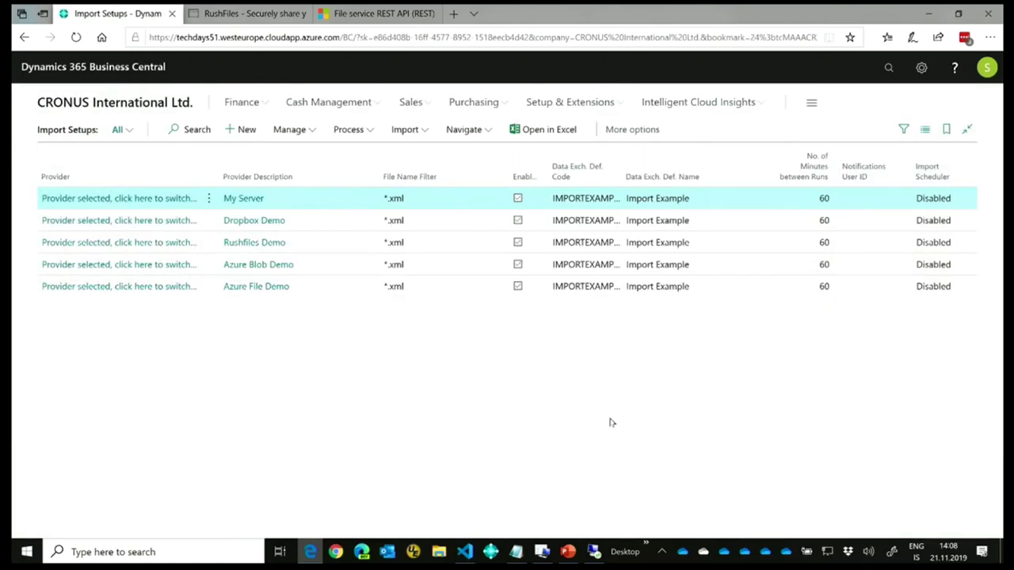
Edit the Import Setups list, setting My Server to 1 minute between runs and its import scheduler to Enabled
left_click(788, 201)
left_click(293, 134)
left_click(292, 155)
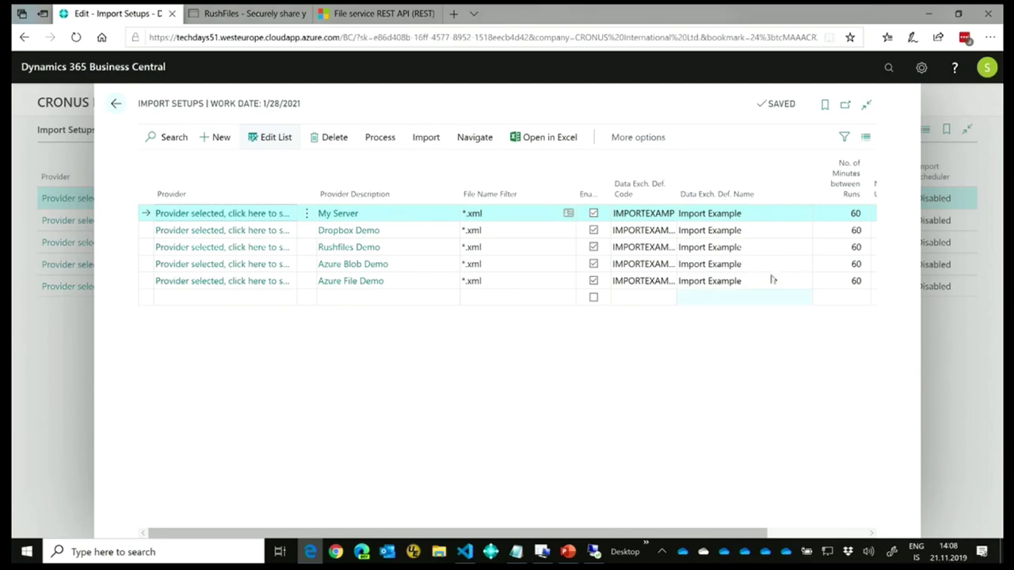
left_click(819, 213)
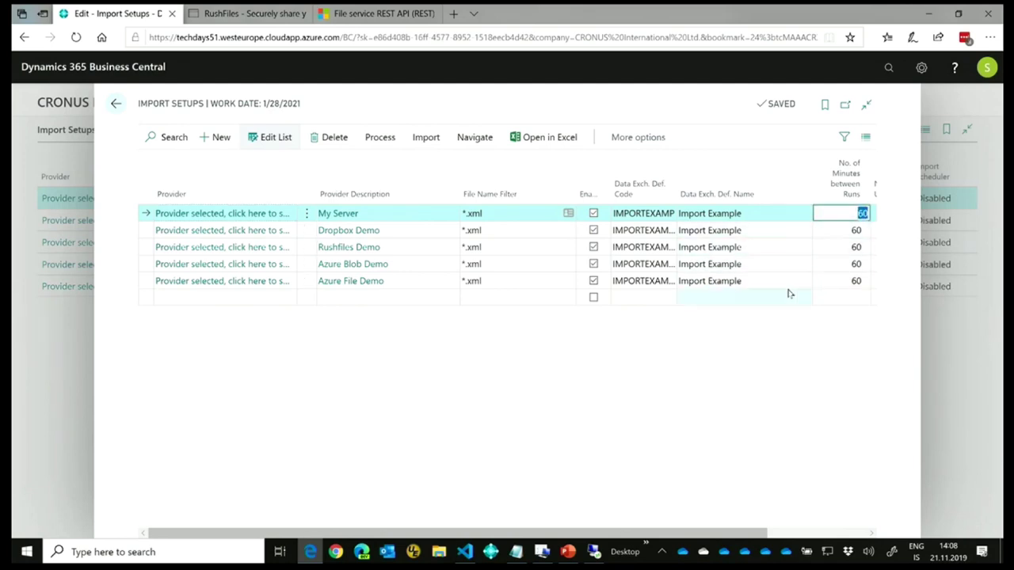
type("1")
key("Tab")
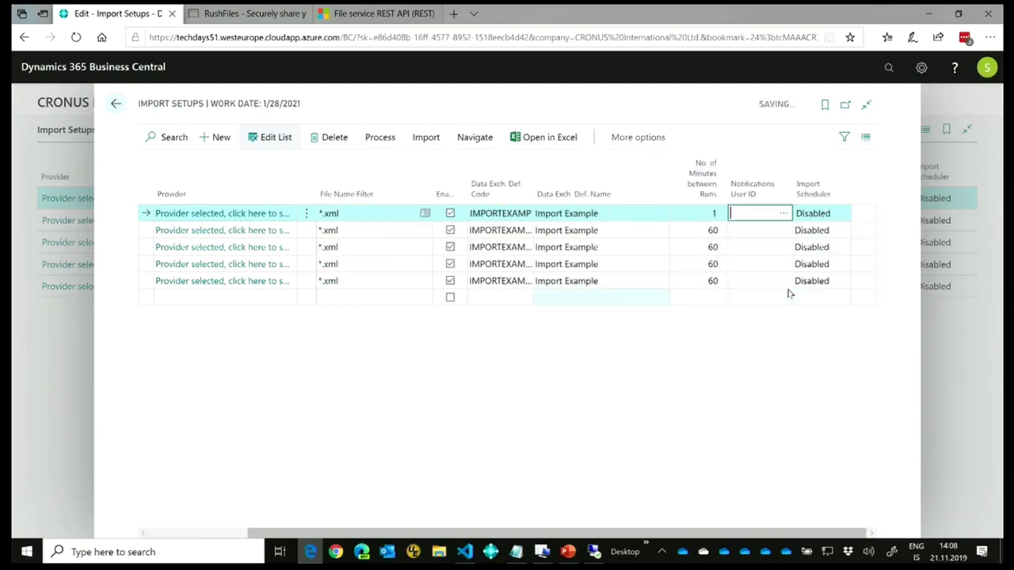
key("Tab")
type("e")
key("Down")
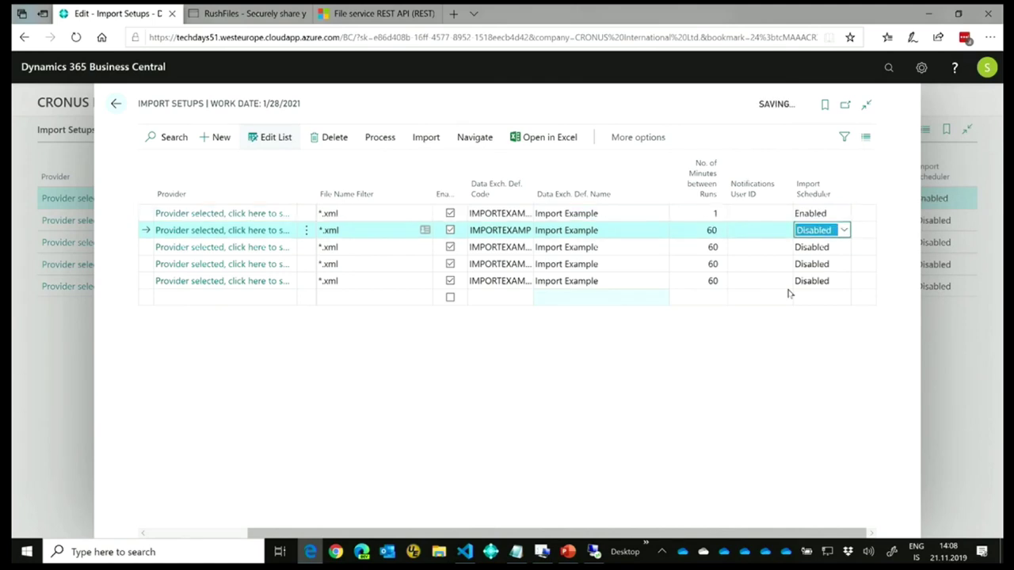
Set the minutes between runs to 1 for Dropbox Demo, Rushfiles Demo, Azure Blob Demo and Azure File Demo
key("shift+Tab")
key("shift+Tab")
type("1")
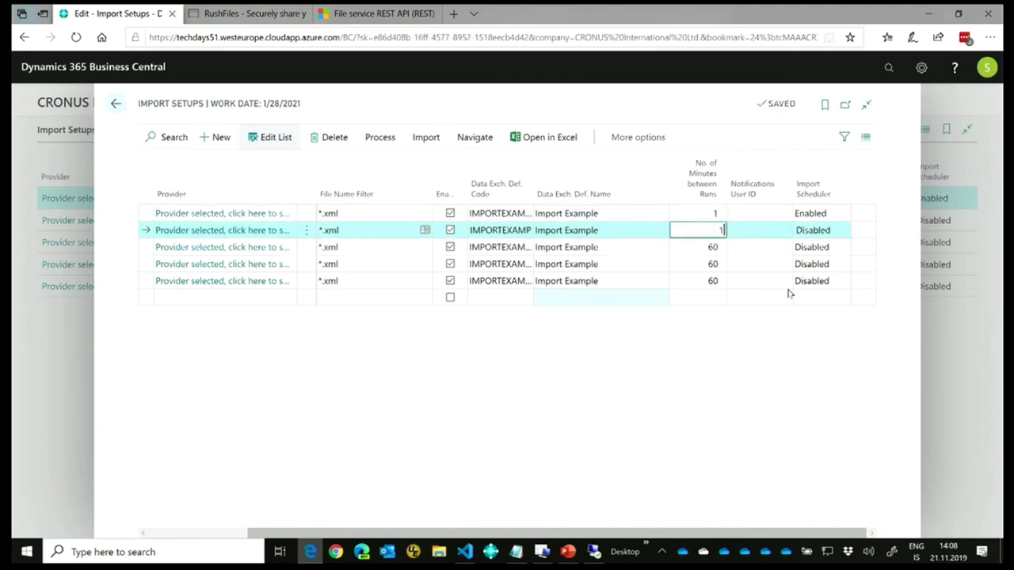
key("Down")
type("1")
key("Down")
type("1")
key("Down")
type("1")
key("Up")
key("Up")
key("Up")
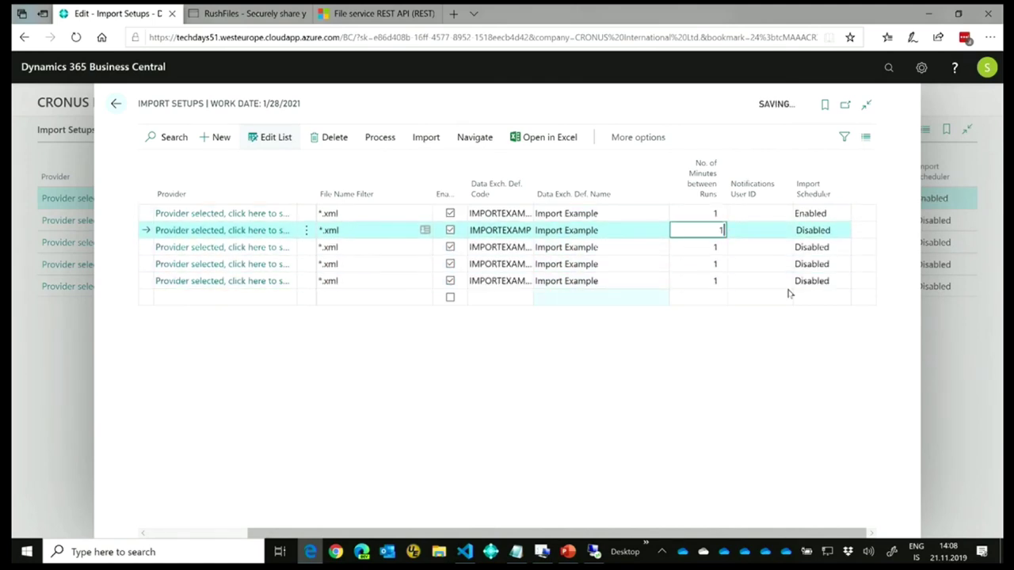
Set the import scheduler to Enabled for the Dropbox Demo, Rushfiles Demo, Azure Blob Demo and Azure File Demo setups
key("Tab")
key("Tab")
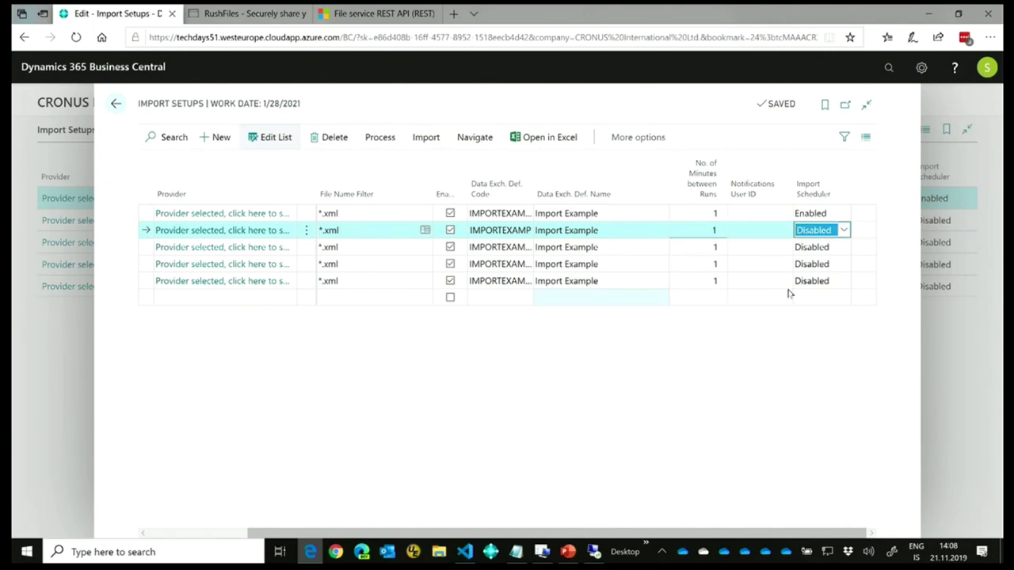
type("e")
key("Down")
type("e")
key("Down")
type("e")
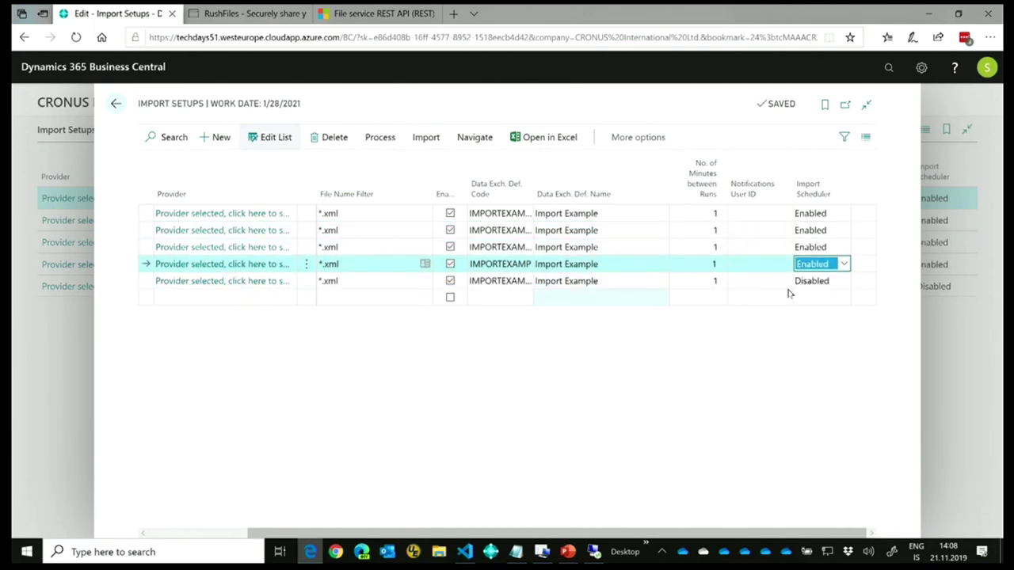
key("Down")
type("e")
key("Up")
key("Up")
key("Up")
key("Up")
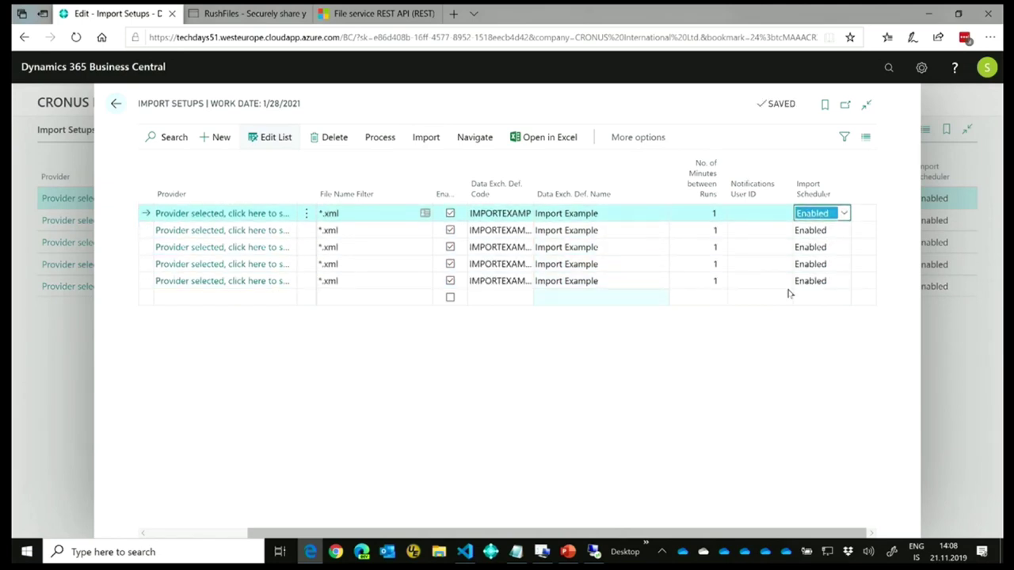
Find the Job Queue Entries page, review the import job entries in the expanded list, and return to Import Setups
left_click(887, 70)
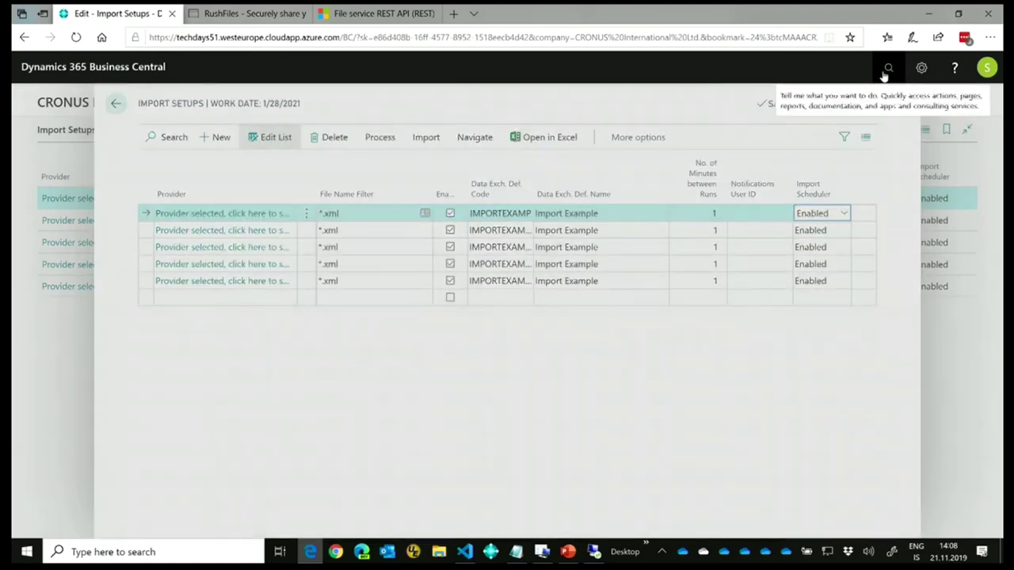
type("job  que entri")
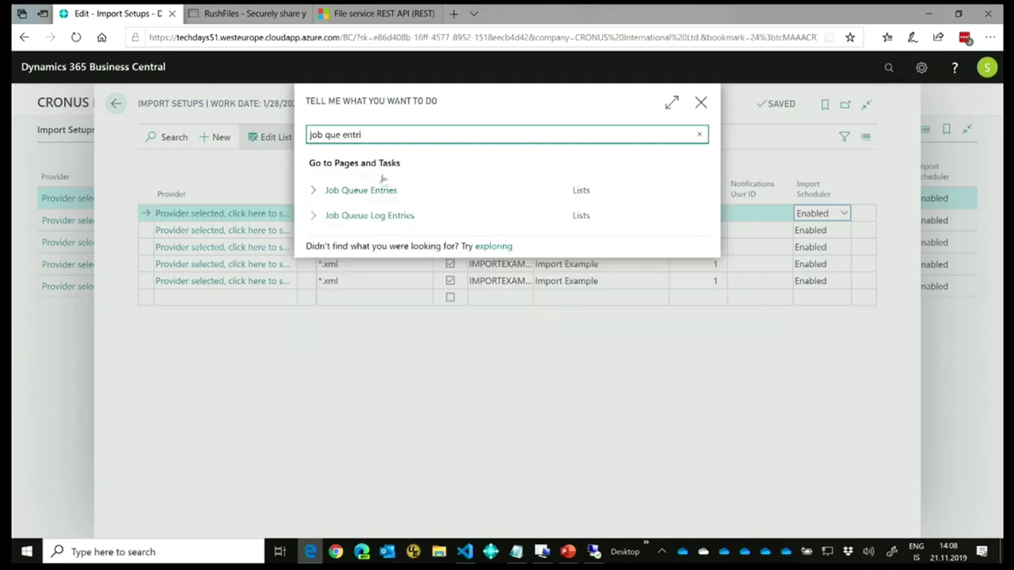
left_click(362, 193)
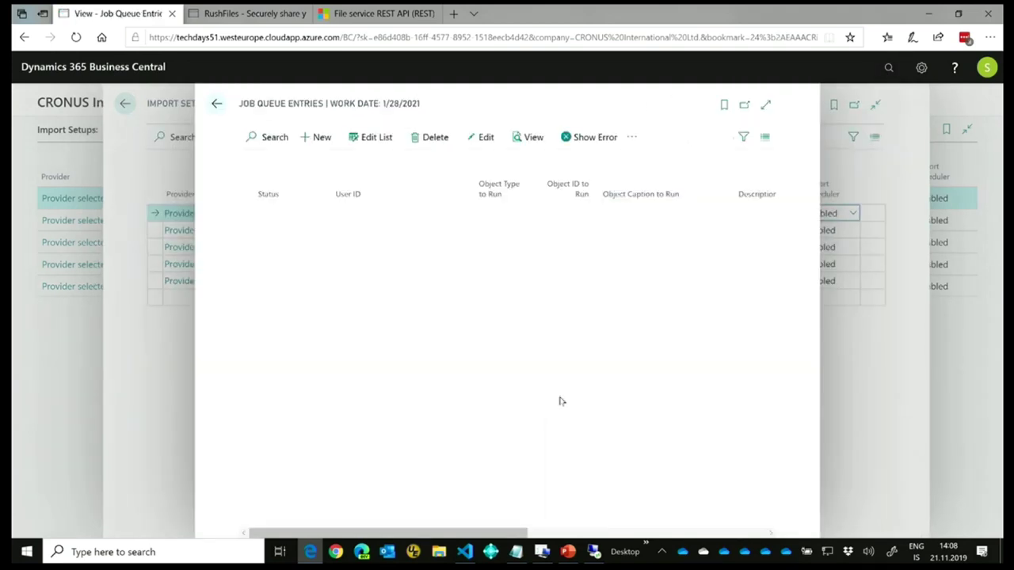
left_click(766, 105)
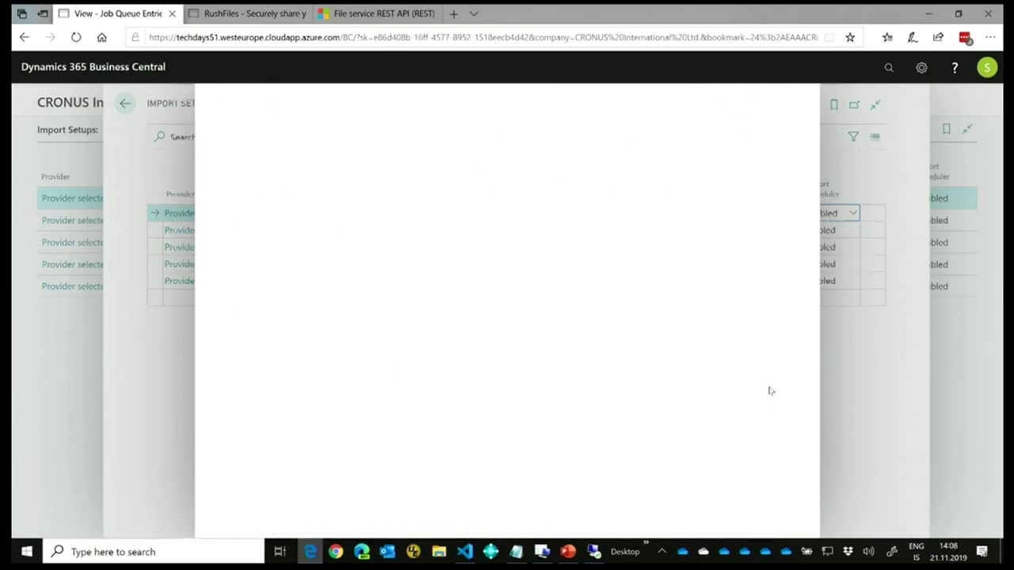
scroll(757, 333, "down", 3)
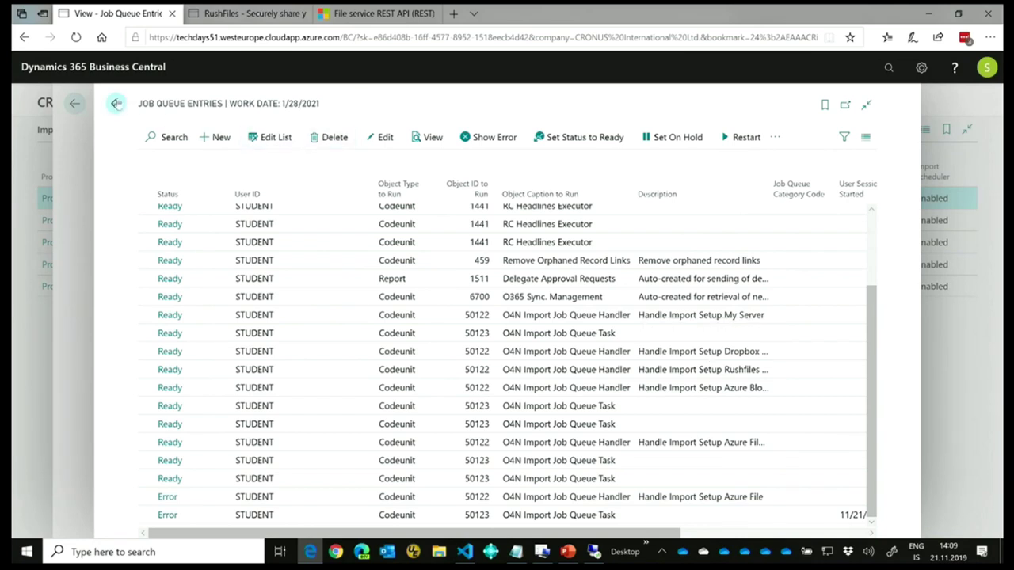
left_click(116, 103)
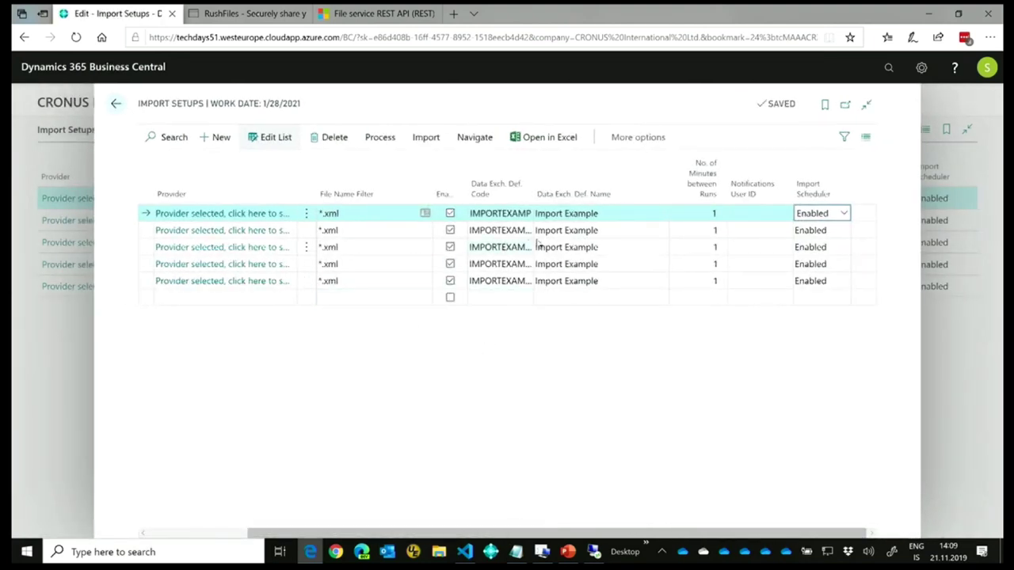
View the import entries of the Dropbox Demo setup and return to the Import Setups list
left_click(401, 233)
left_click(425, 138)
left_click(301, 165)
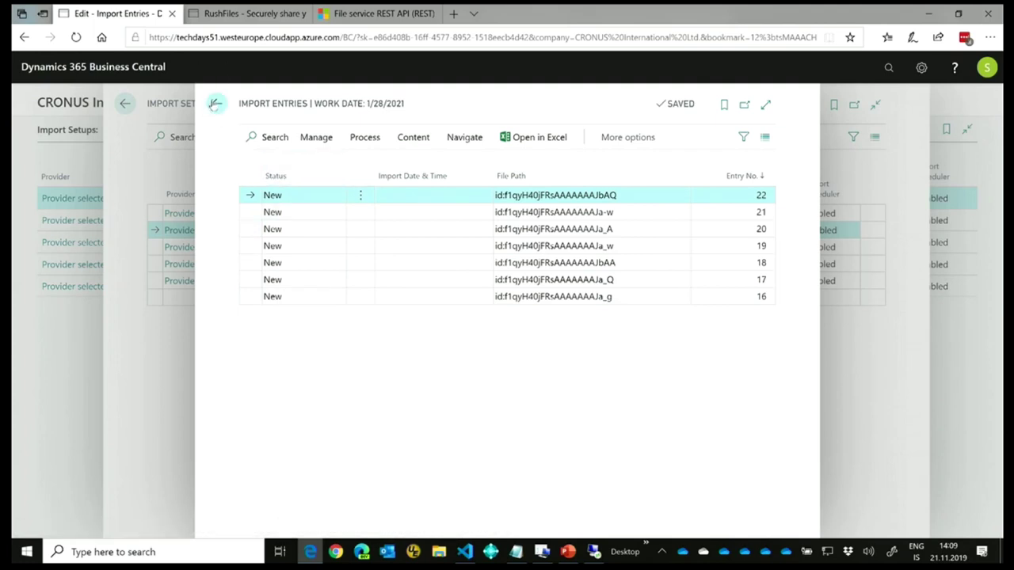
left_click(214, 104)
View the import entries of the Rushfiles Demo setup, and leave the editable Import Setups list
left_click(384, 249)
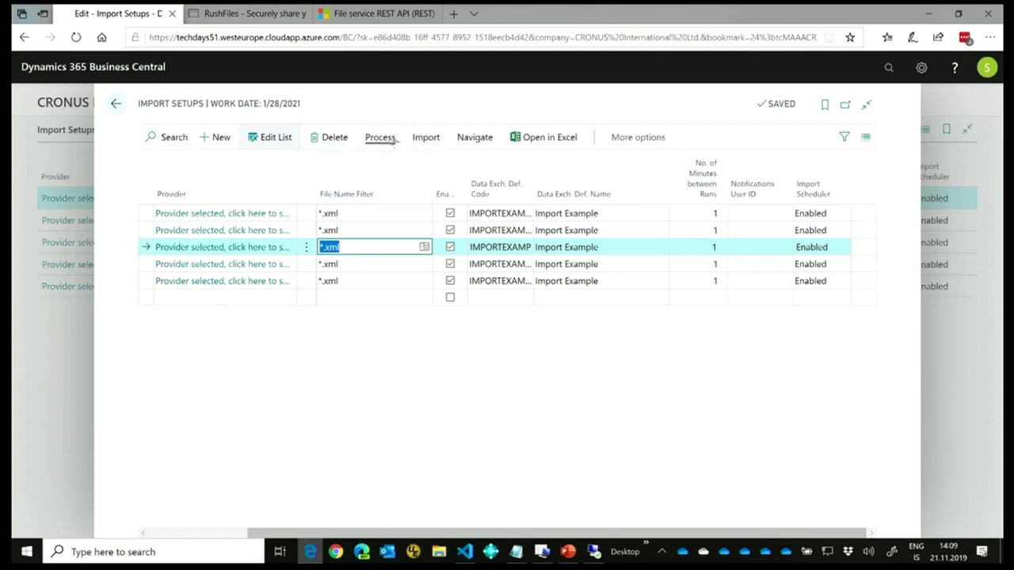
left_click(426, 137)
left_click(313, 163)
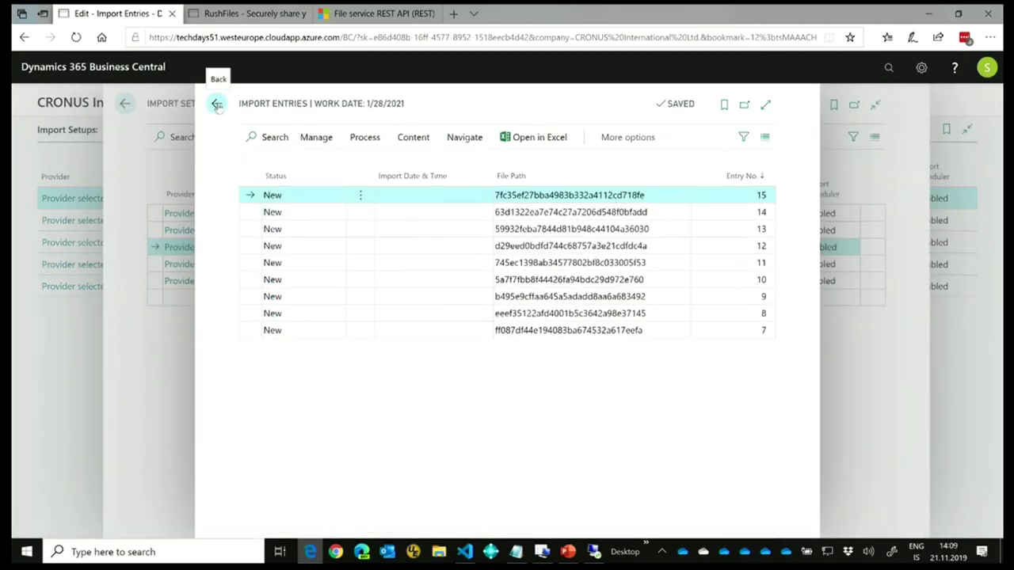
left_click(217, 105)
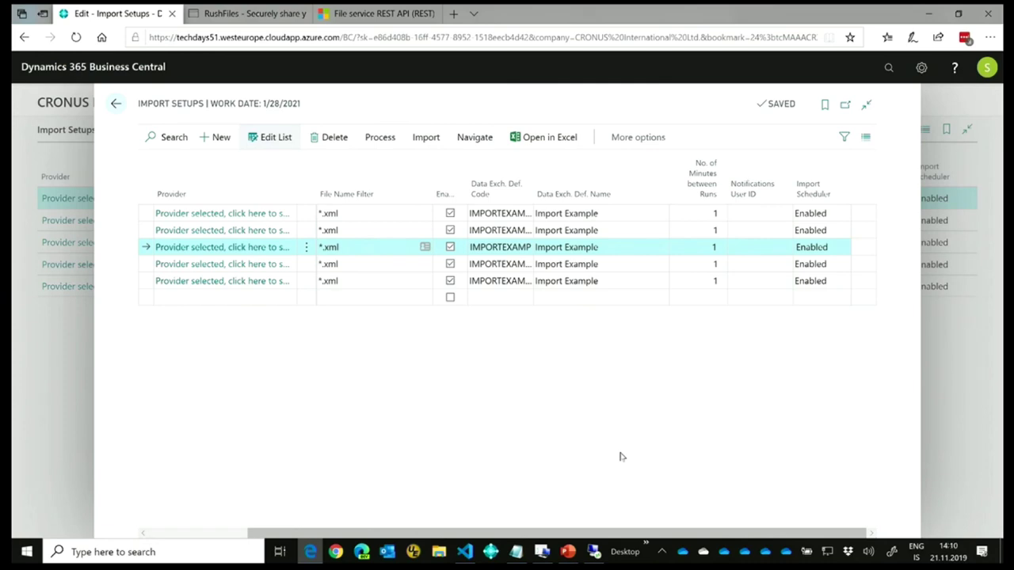
left_click(113, 106)
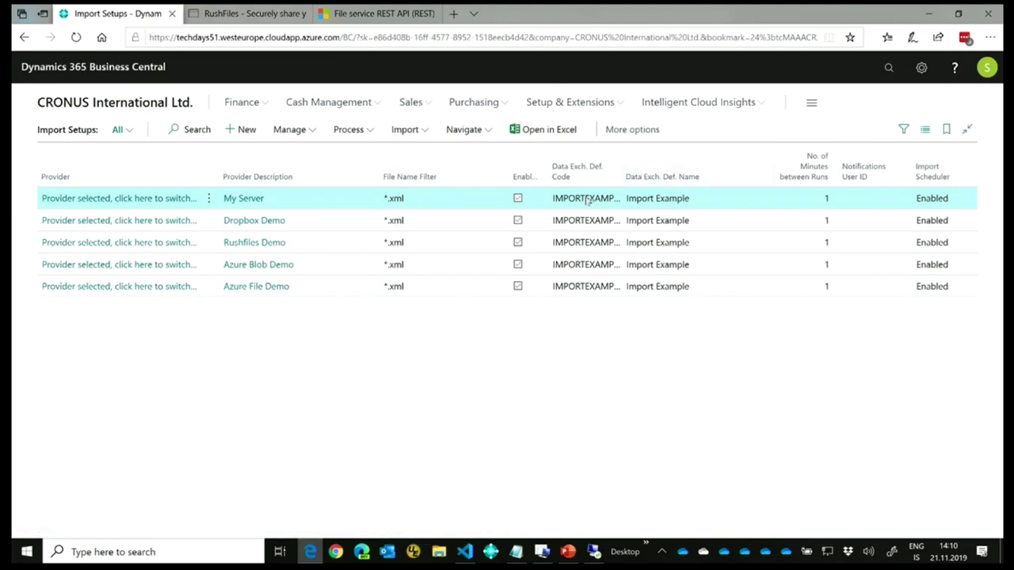
Find the Data Package Setup page and add a line for table 18, Customer
left_click(889, 70)
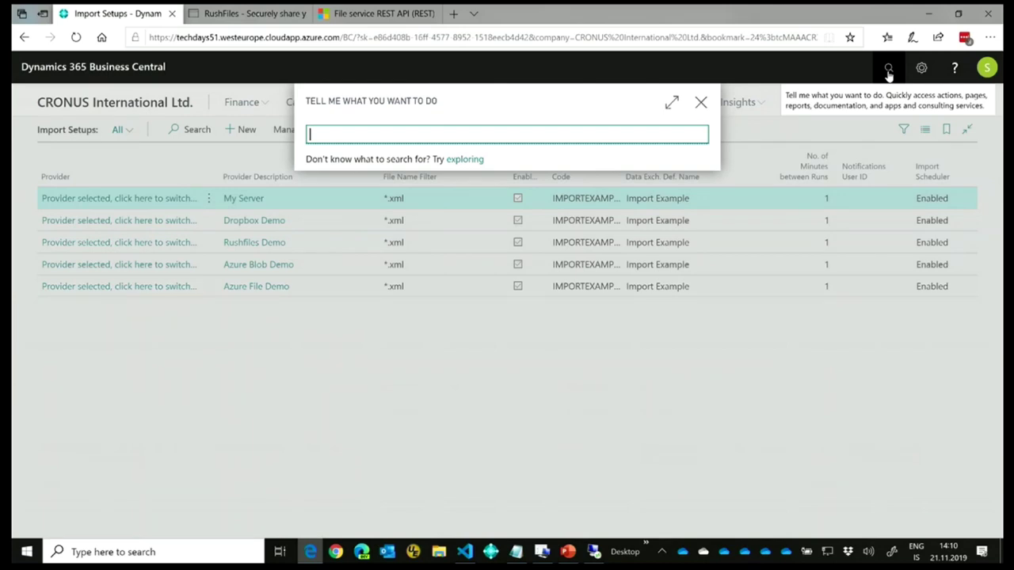
type("da")
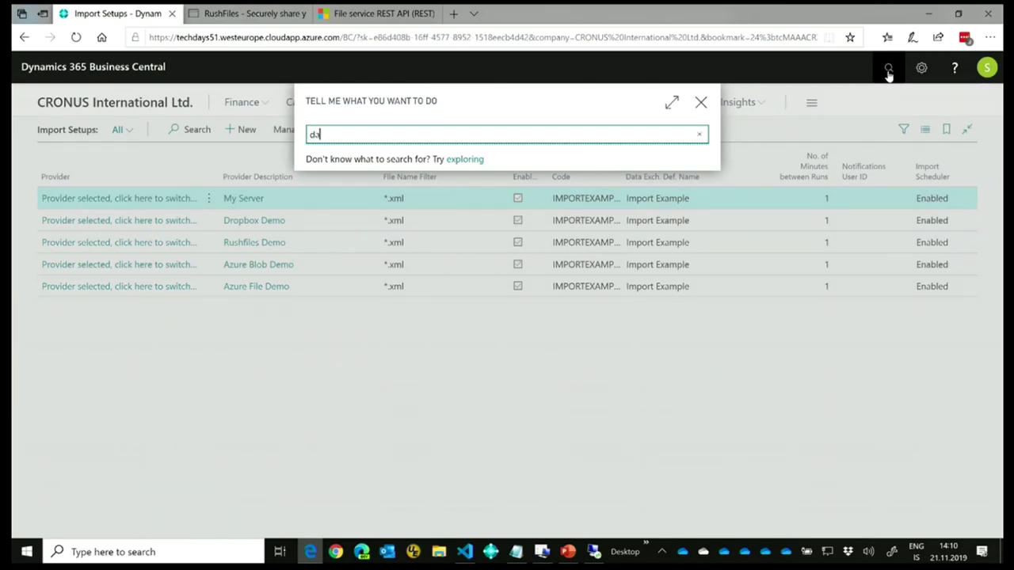
type("ta pa")
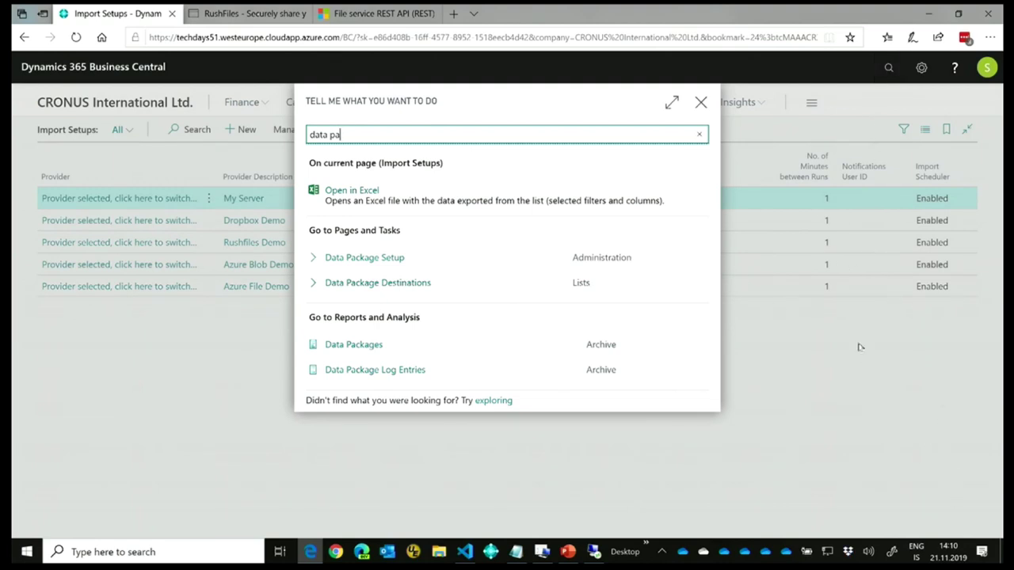
left_click(380, 267)
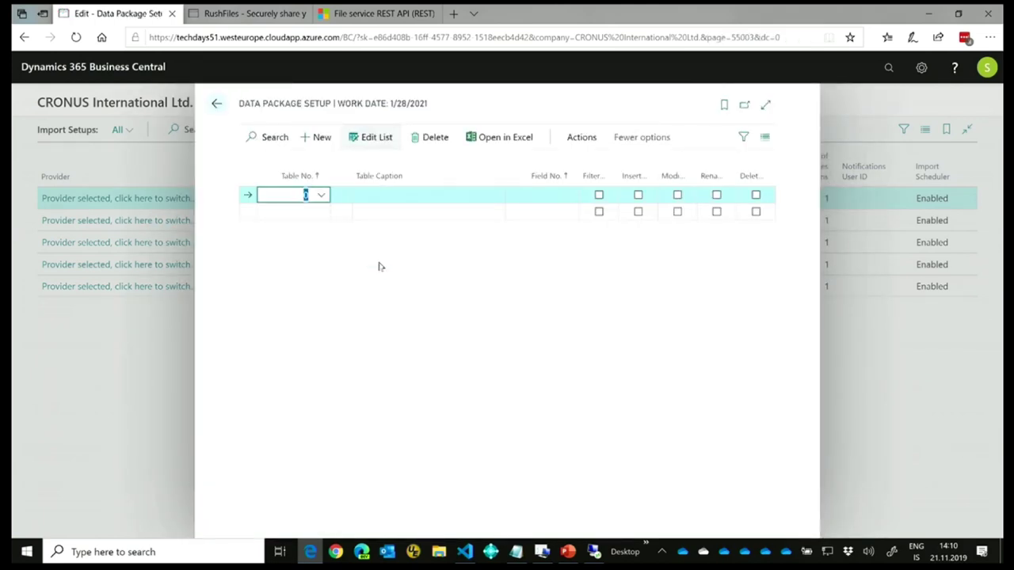
type("18")
key("Tab")
left_click(380, 267)
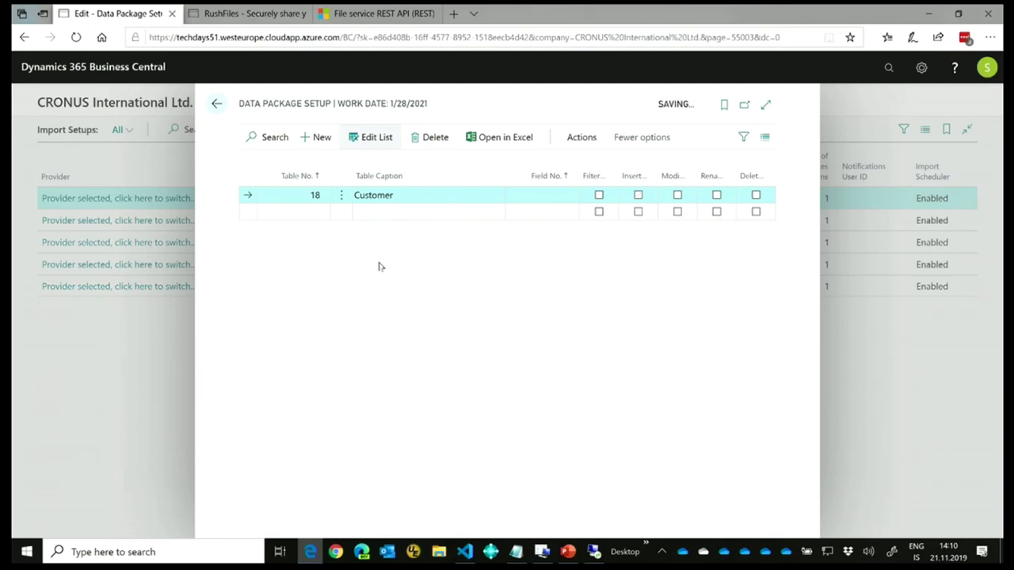
Enable the insert, modify and rename options for the Customer table, and close the Data Package Setup
left_click(637, 195)
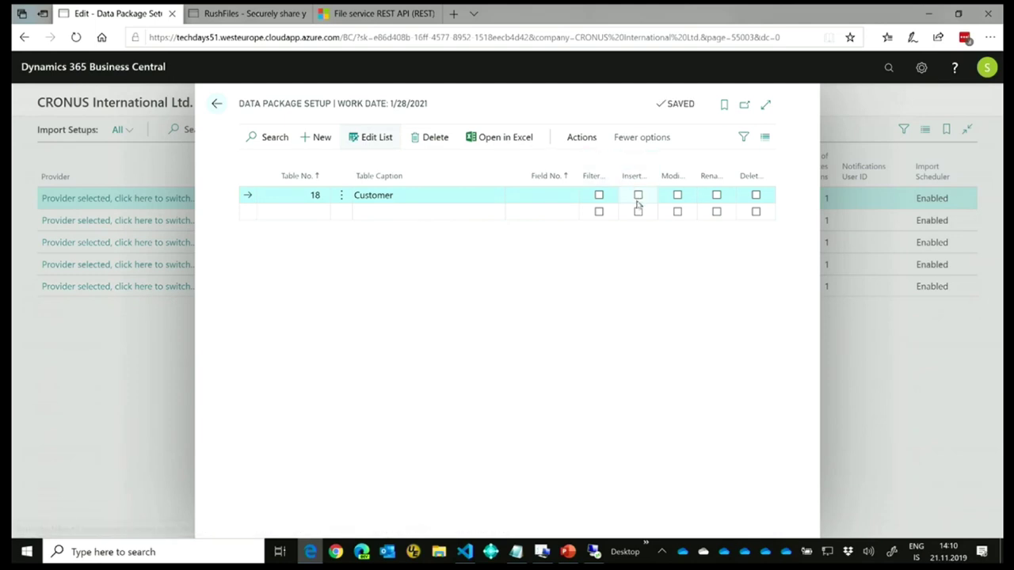
left_click(677, 195)
left_click(716, 195)
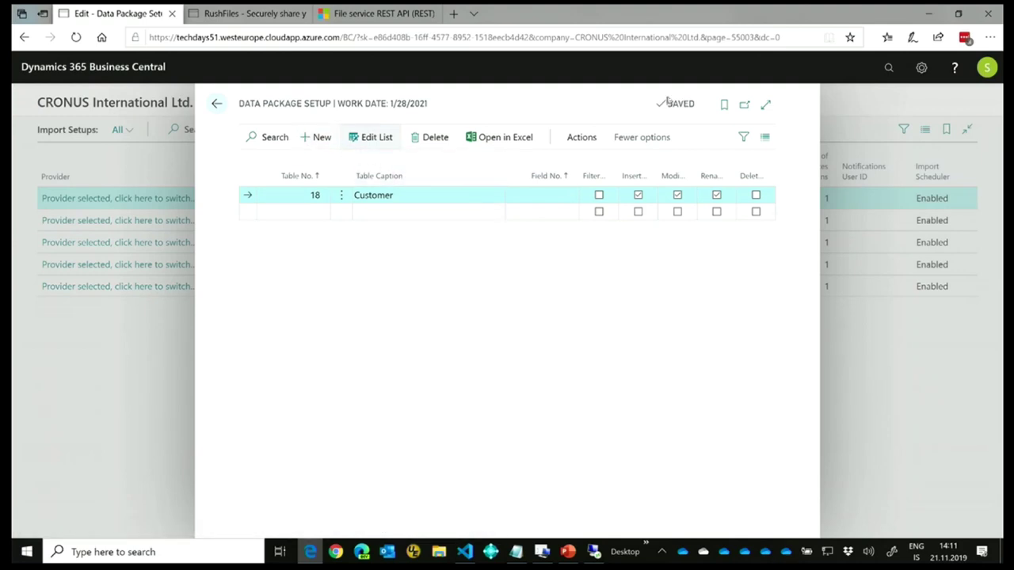
left_click(218, 105)
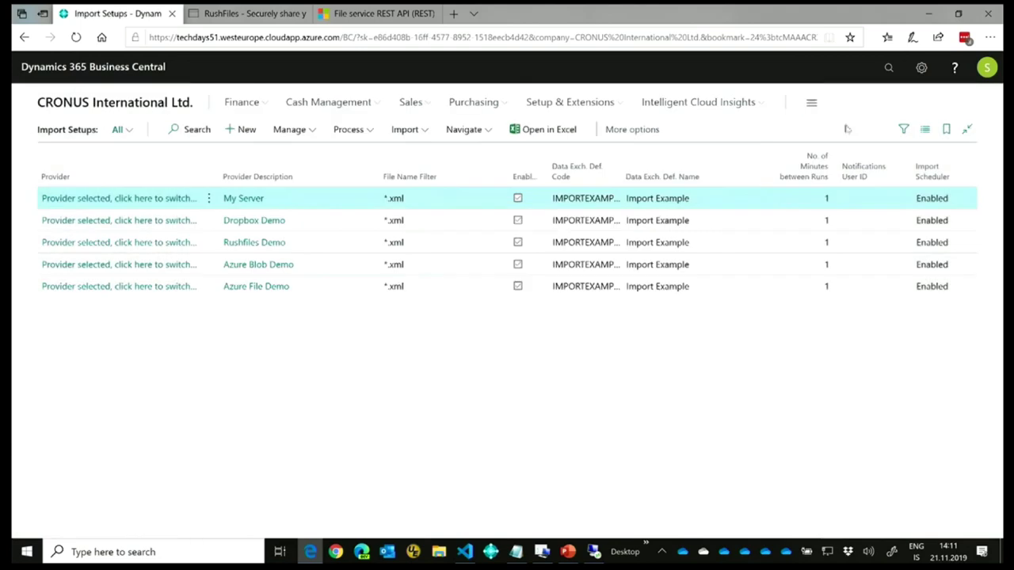
Open Data Package Destinations and create a destination with code CMP1 and description "company 1"
left_click(888, 69)
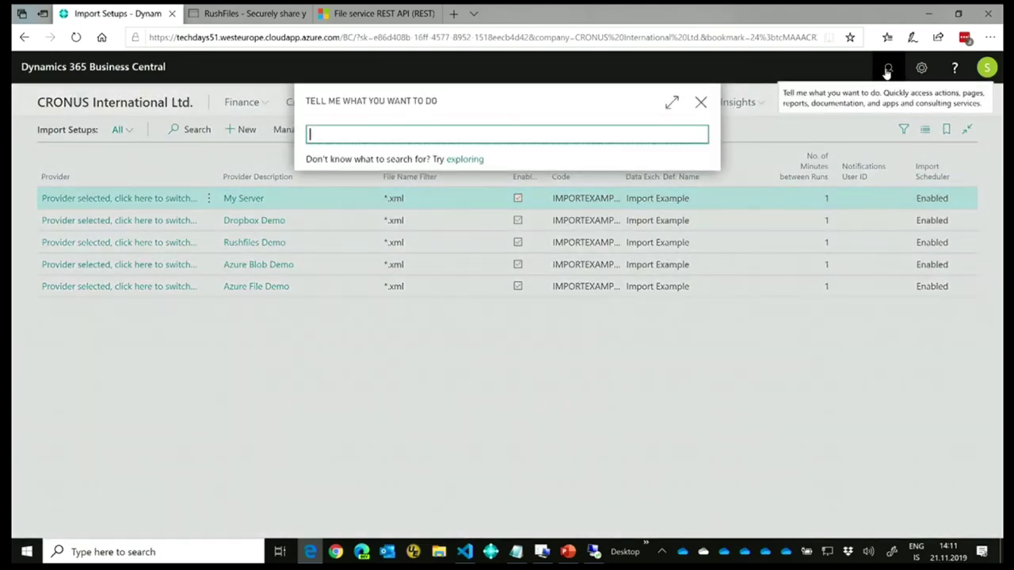
type("data pa")
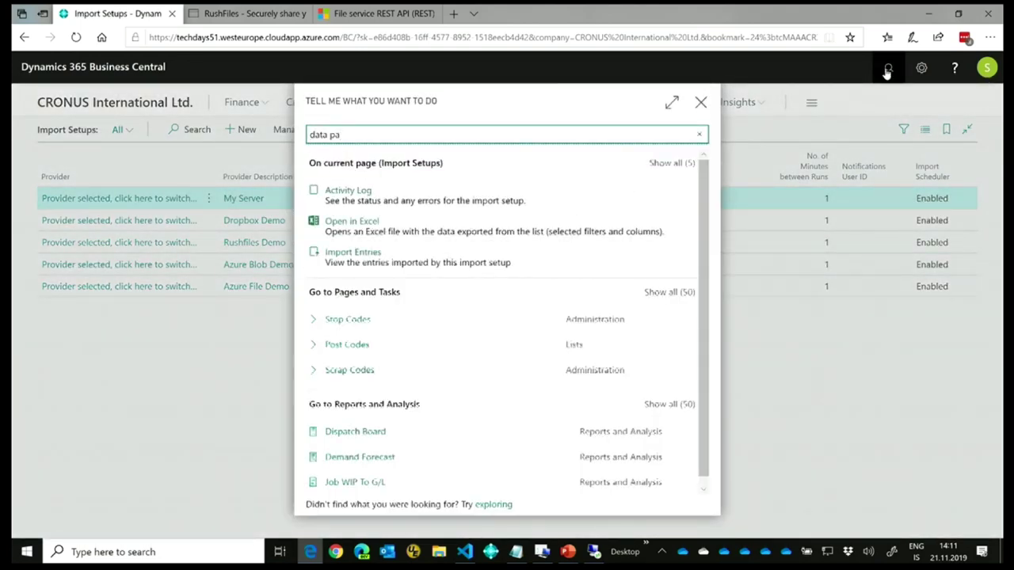
left_click(356, 283)
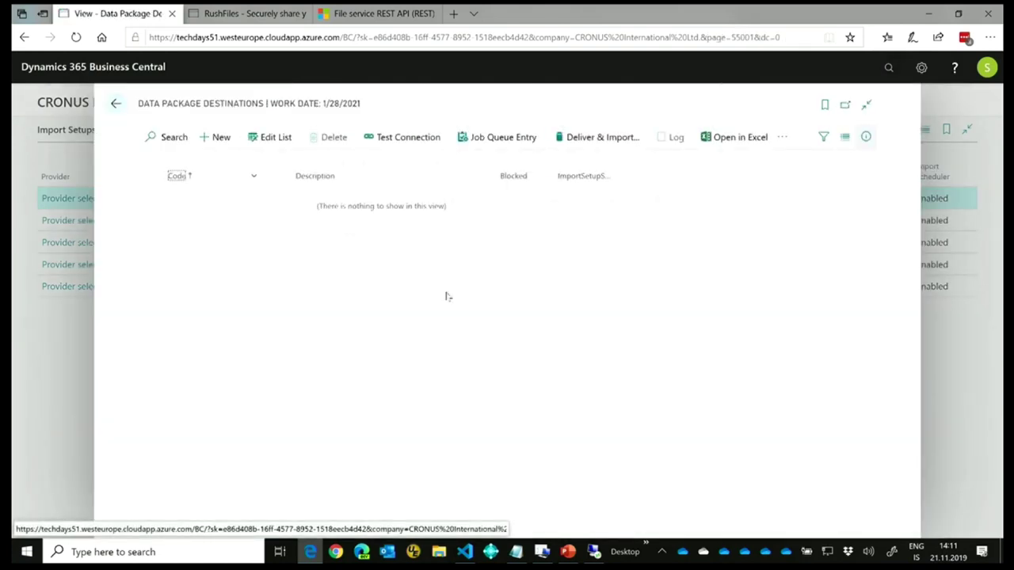
left_click(221, 141)
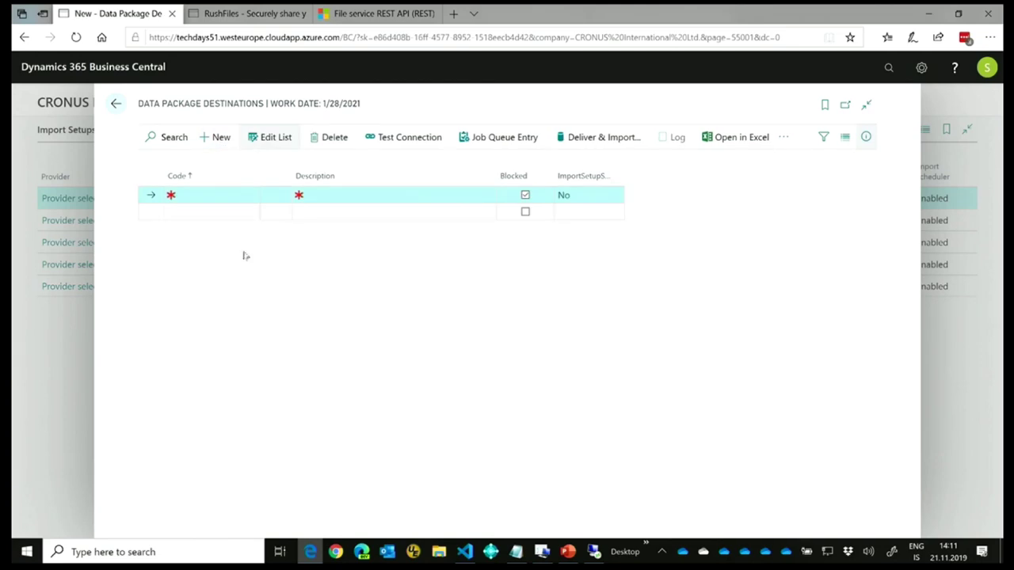
left_click(217, 195)
type("cmp1")
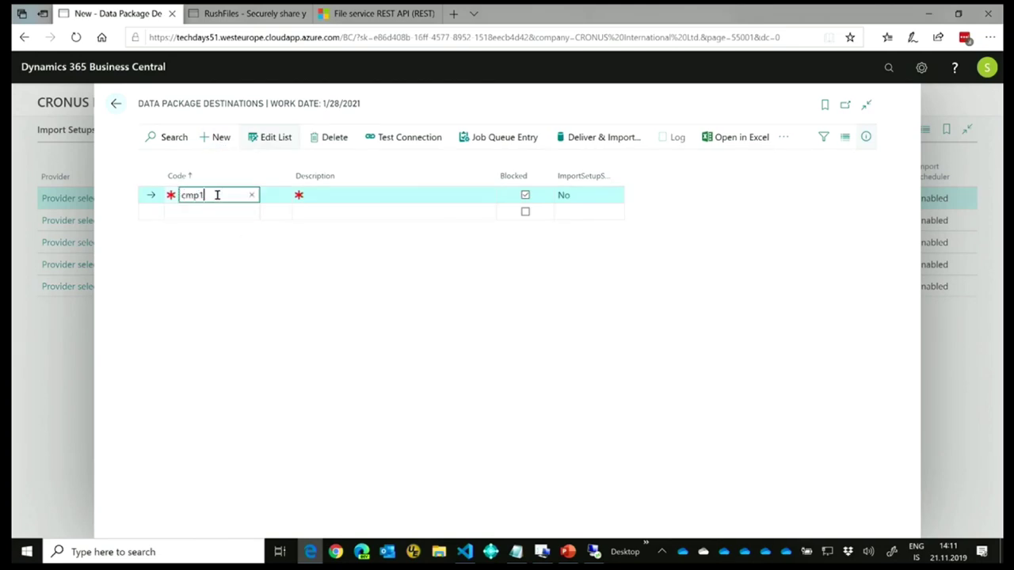
key("Tab")
type("company 1")
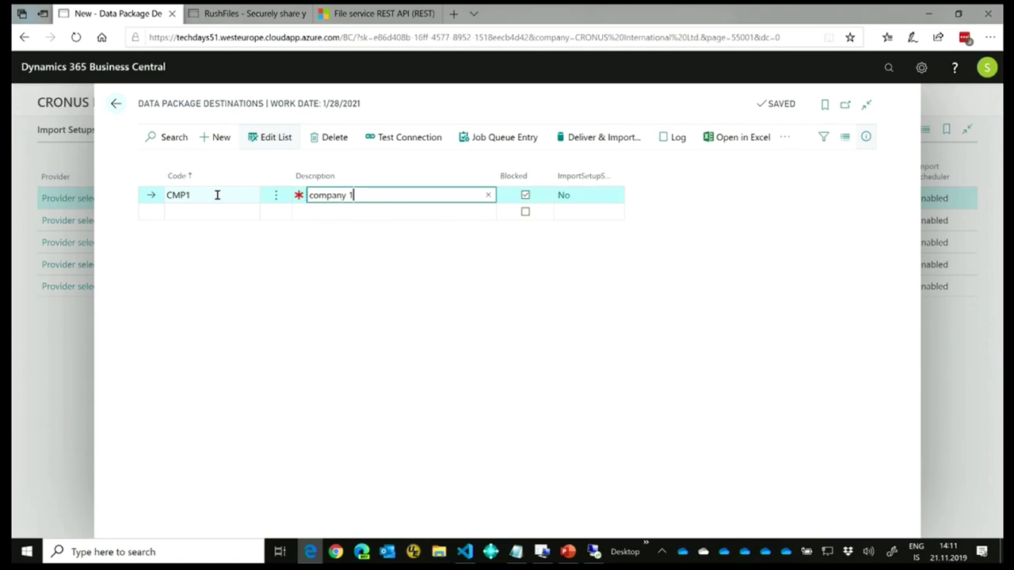
key("Tab")
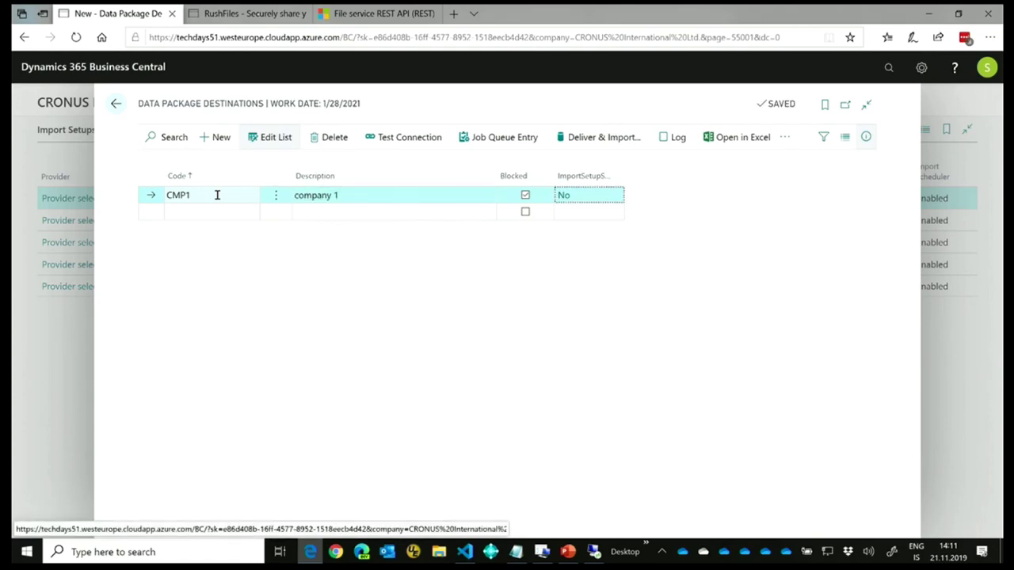
Add a second data package destination with code CMP2 and description "company 2"
key("Tab")
type("cmp2")
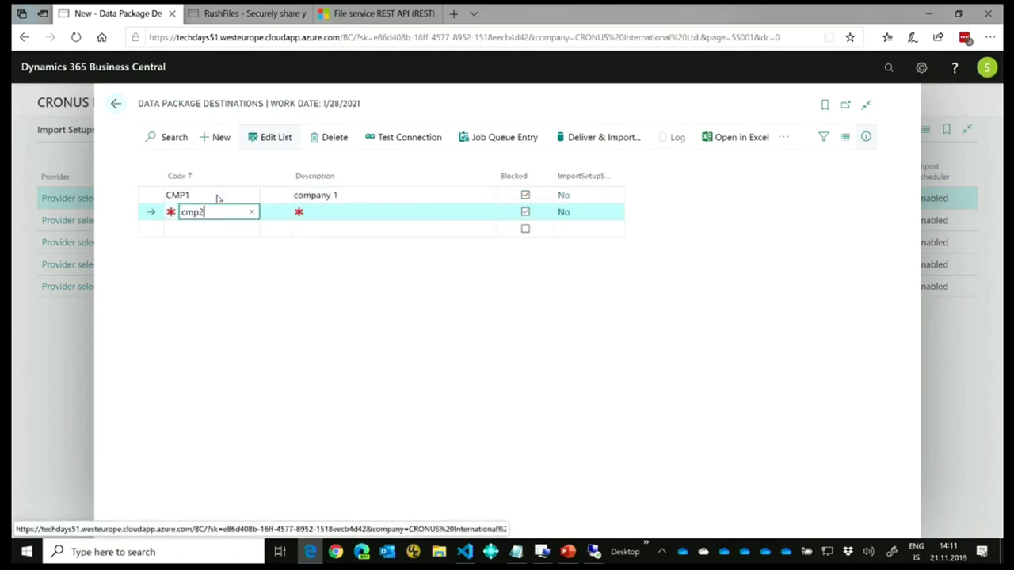
key("Tab")
type("company 2")
key("Tab")
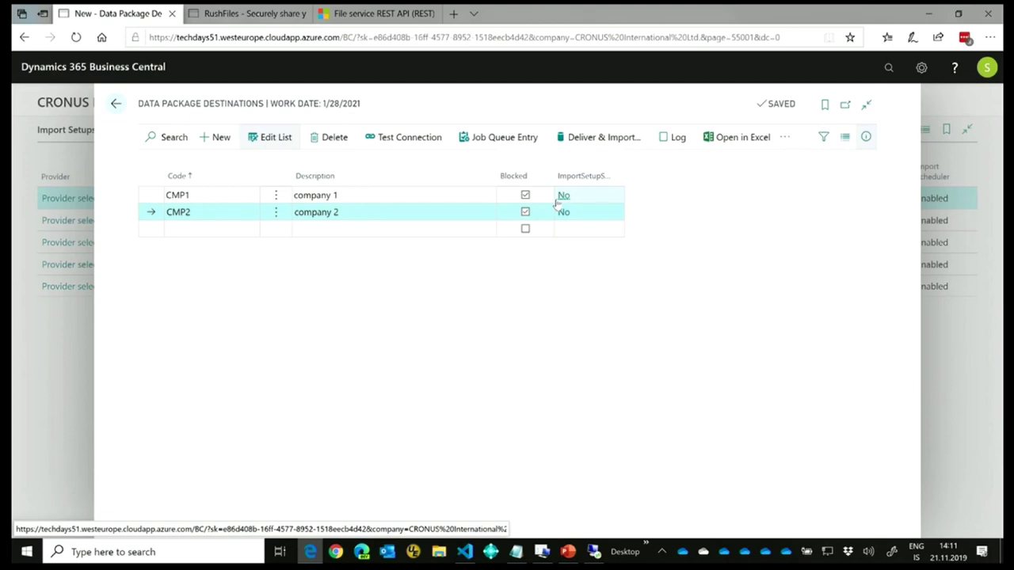
Assign the My Server import setup to destination CMP1 and the Dropbox Demo import setup to CMP2
left_click(563, 195)
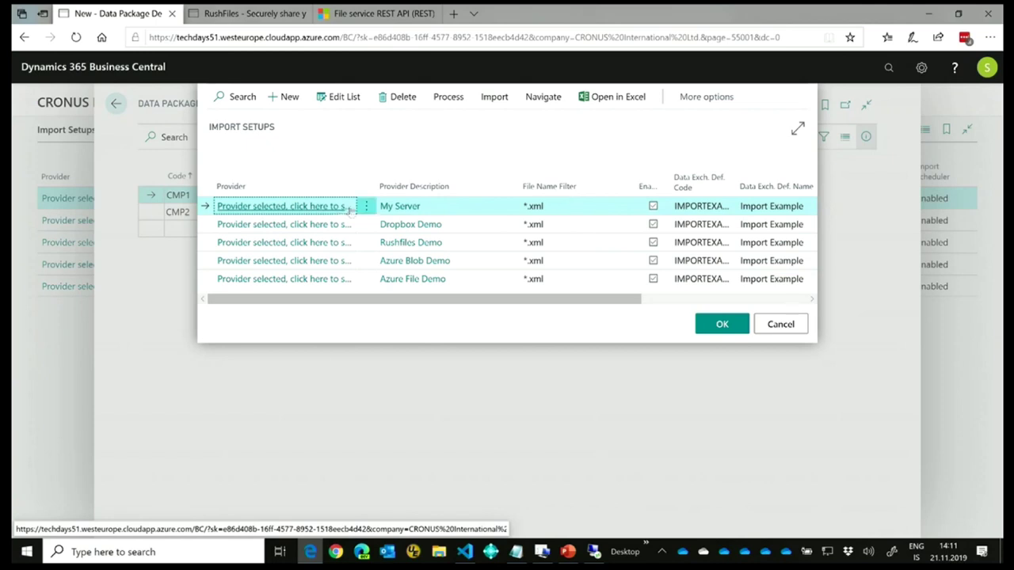
left_click(734, 328)
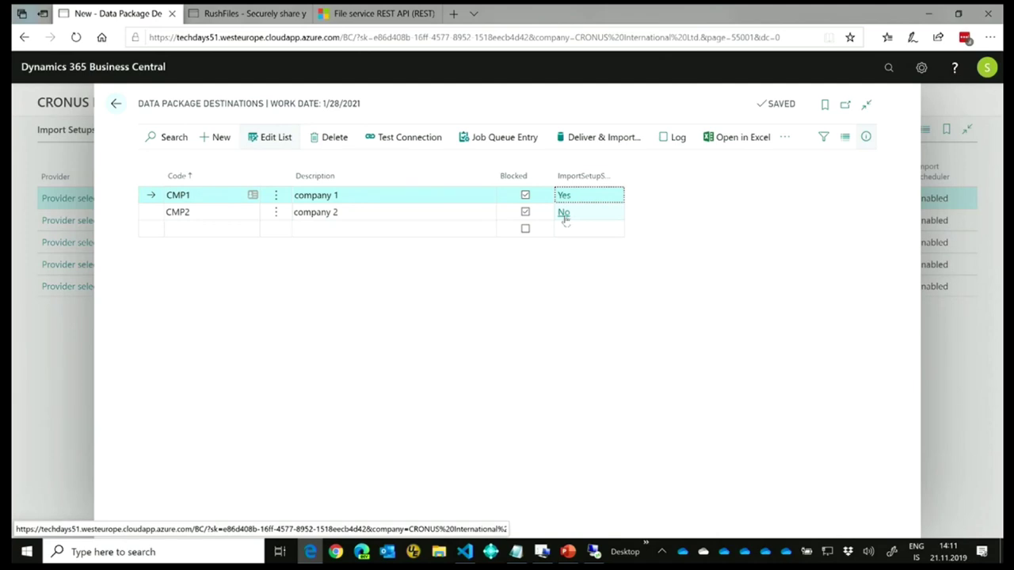
left_click(564, 214)
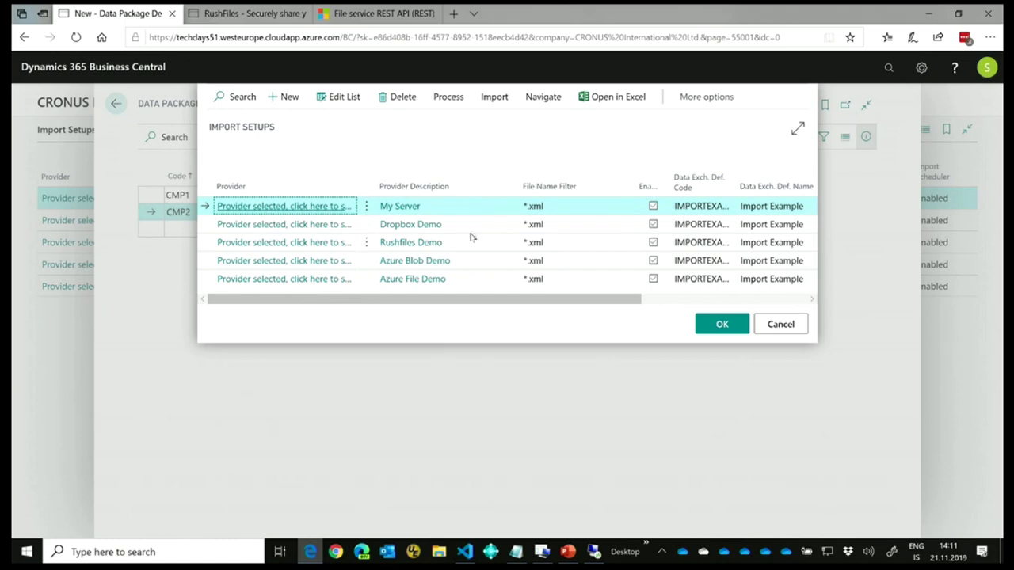
left_click(489, 230)
left_click(715, 326)
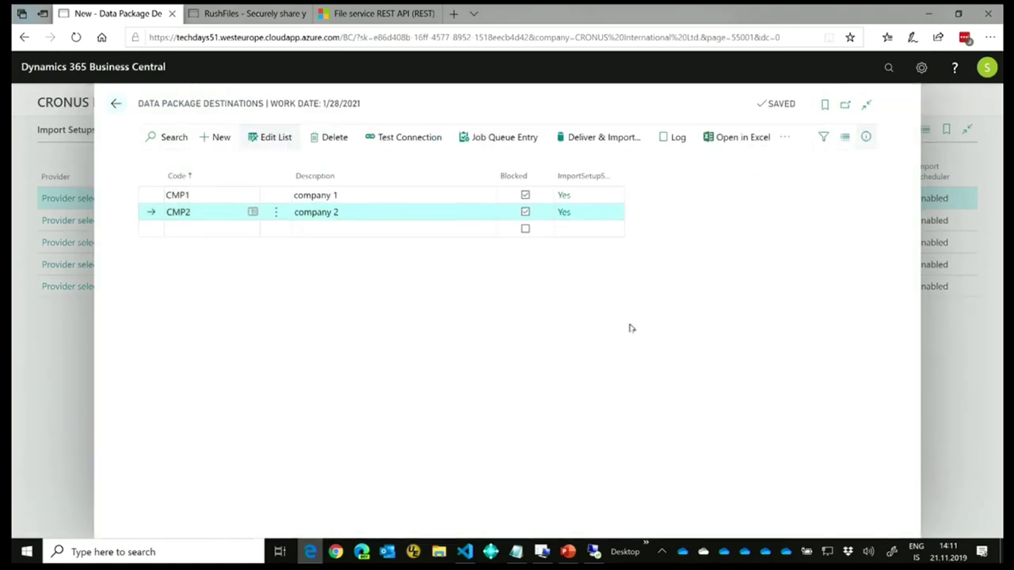
Unblock the CMP1 and CMP2 data package destinations and close the Data Package Destinations page
left_click(526, 195)
left_click(526, 211)
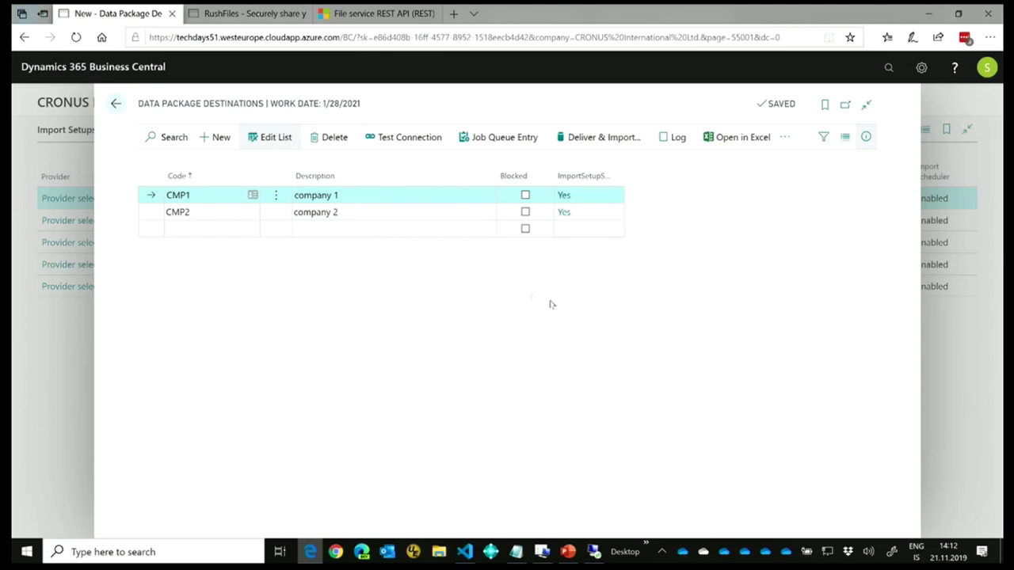
left_click(115, 104)
left_click(117, 104)
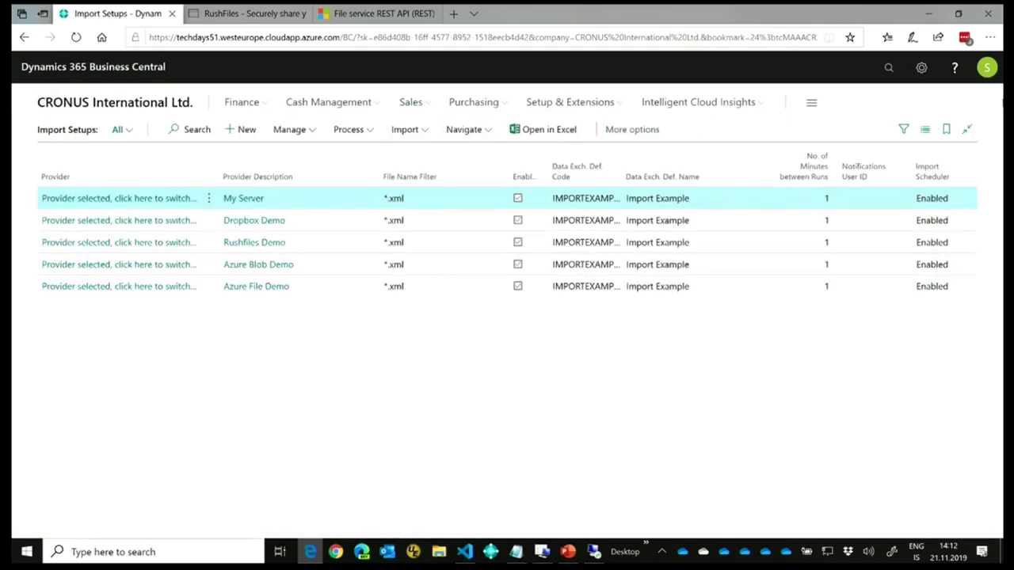
left_click(888, 68)
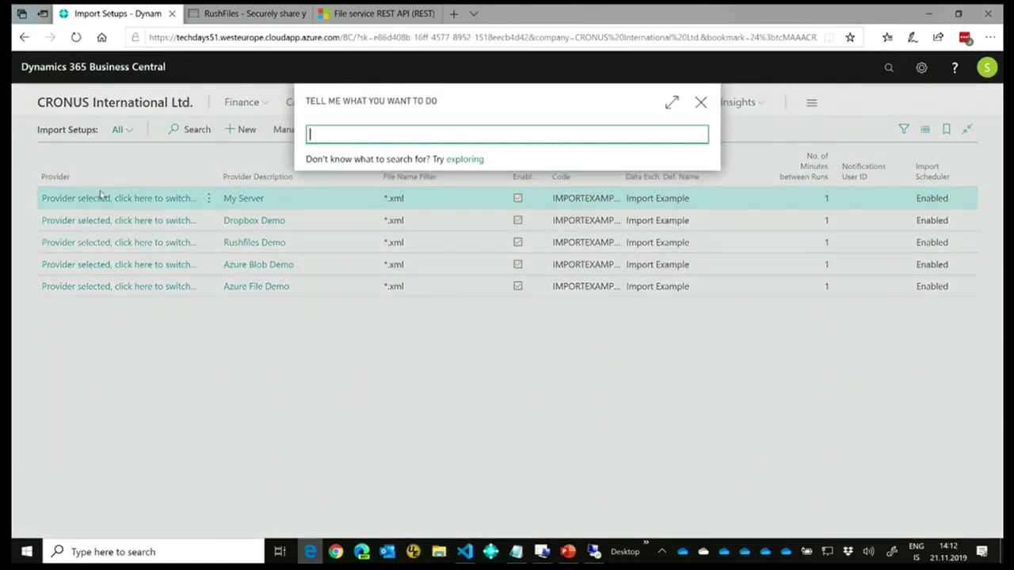
left_click(278, 109)
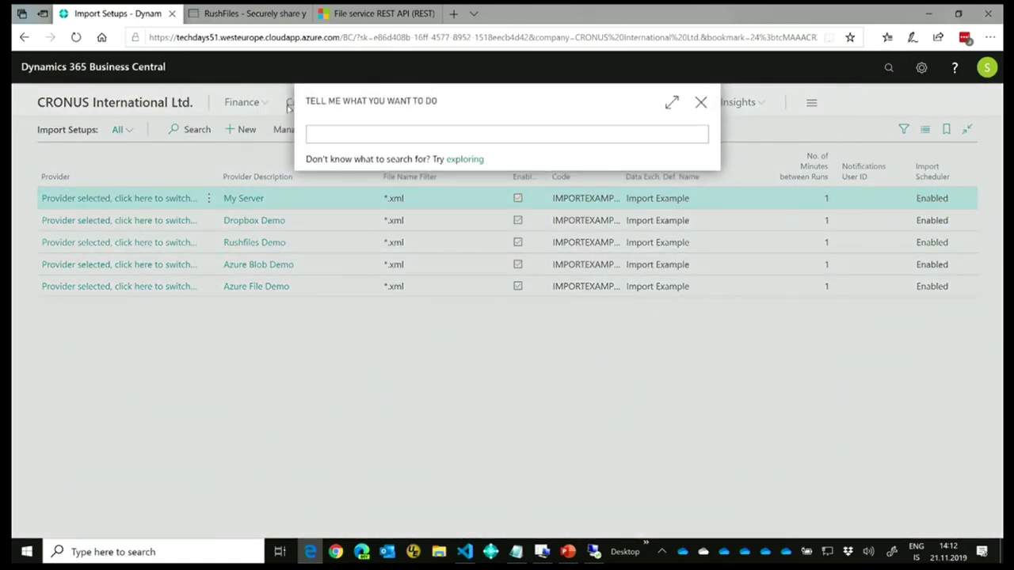
left_click(700, 105)
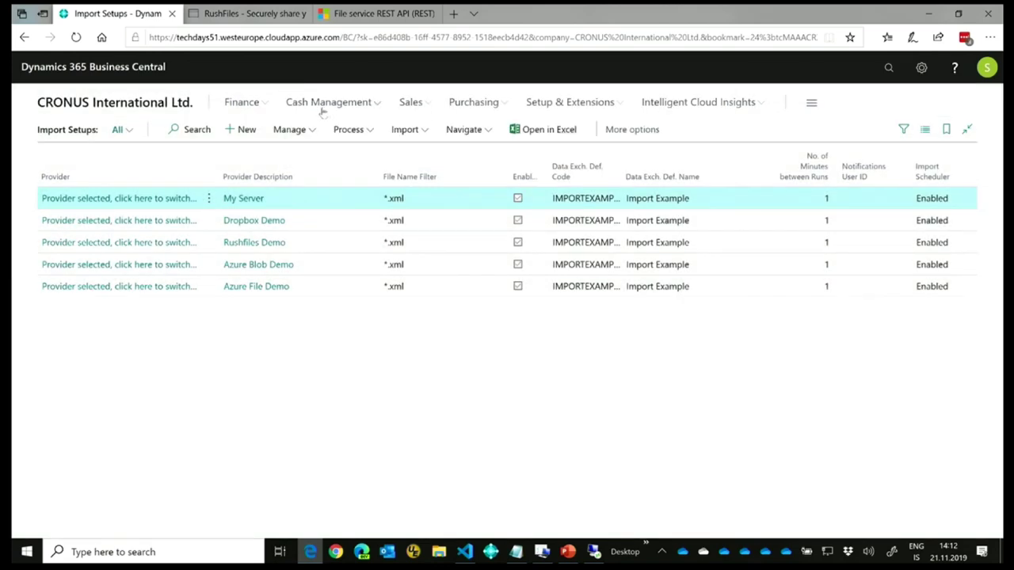
Open the Customers list and bring up the customer card for Spotsmeyer's Furnishings
left_click(264, 104)
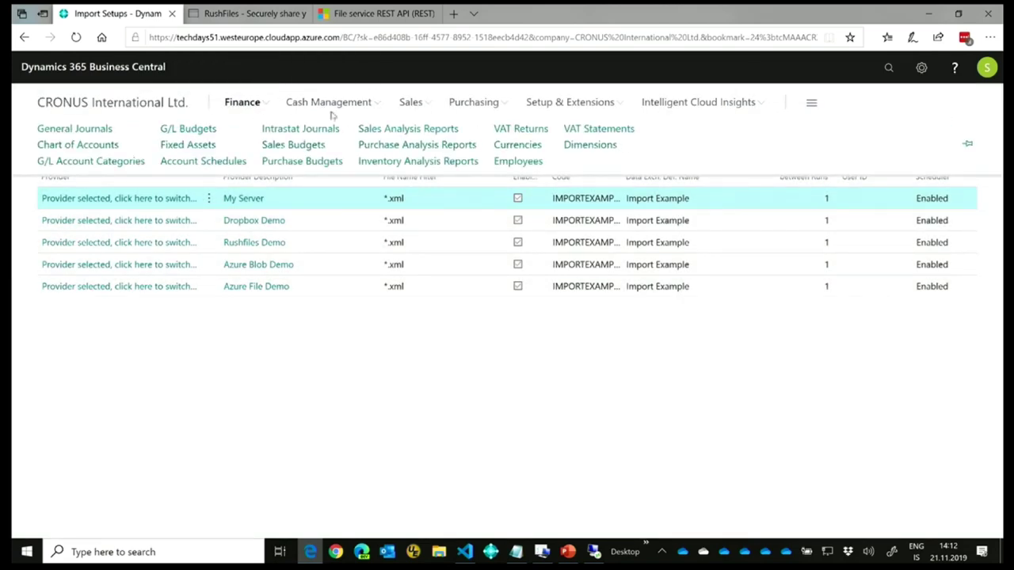
left_click(401, 108)
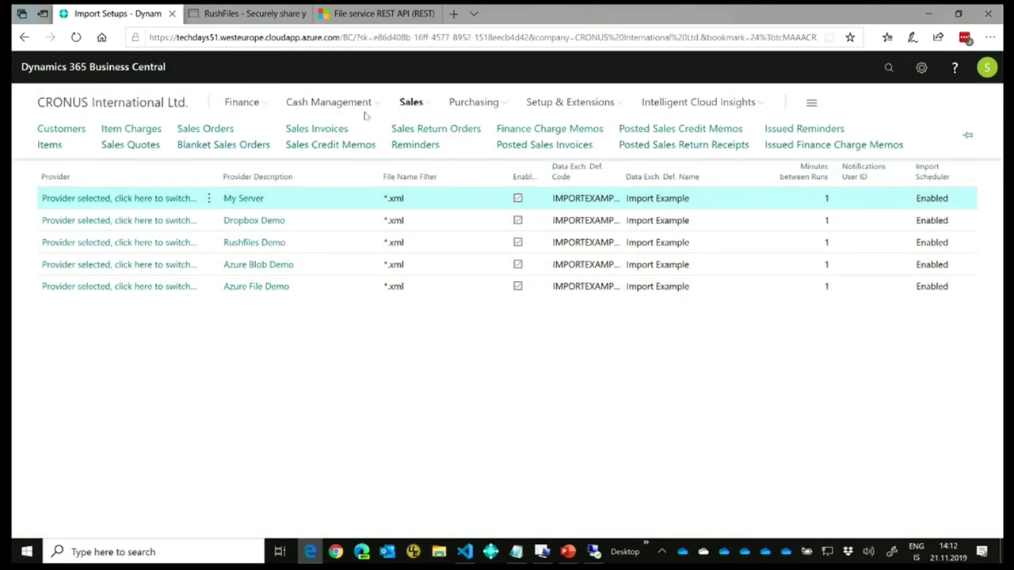
left_click(79, 133)
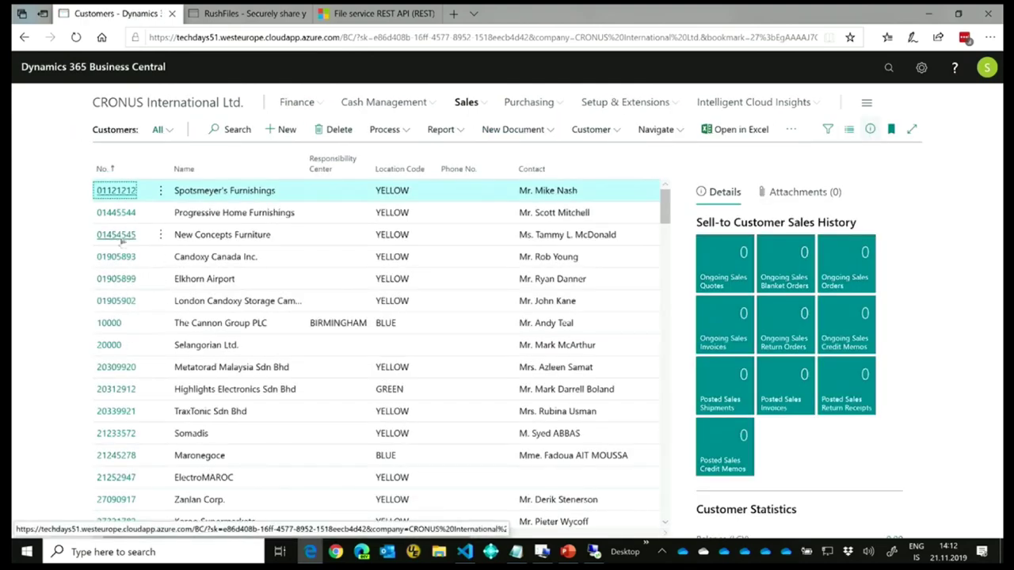
left_click(127, 192)
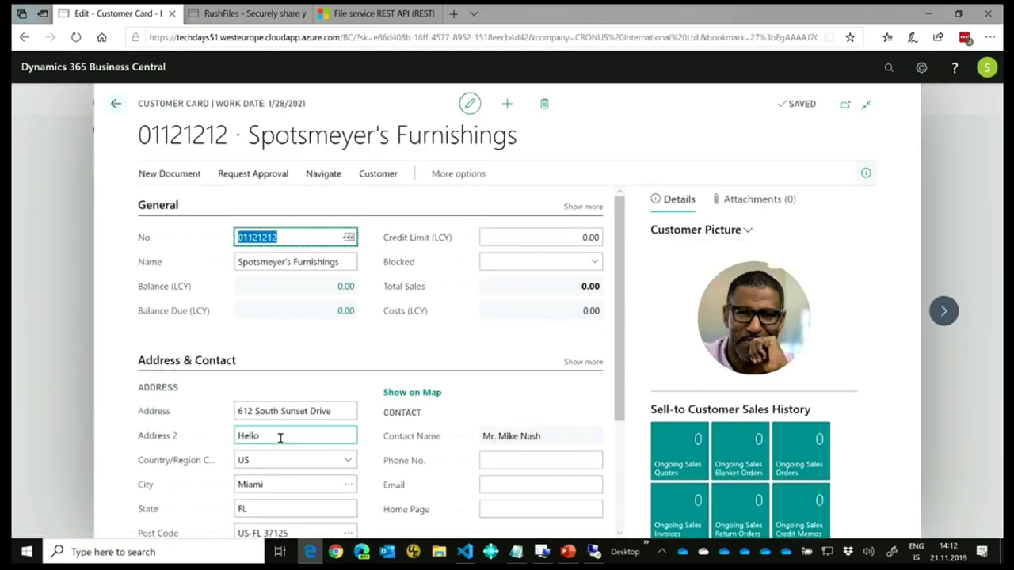
Set Address 2 on the customer card to "Hi TechDays" and close the card
left_click(236, 435)
type("Hi Te")
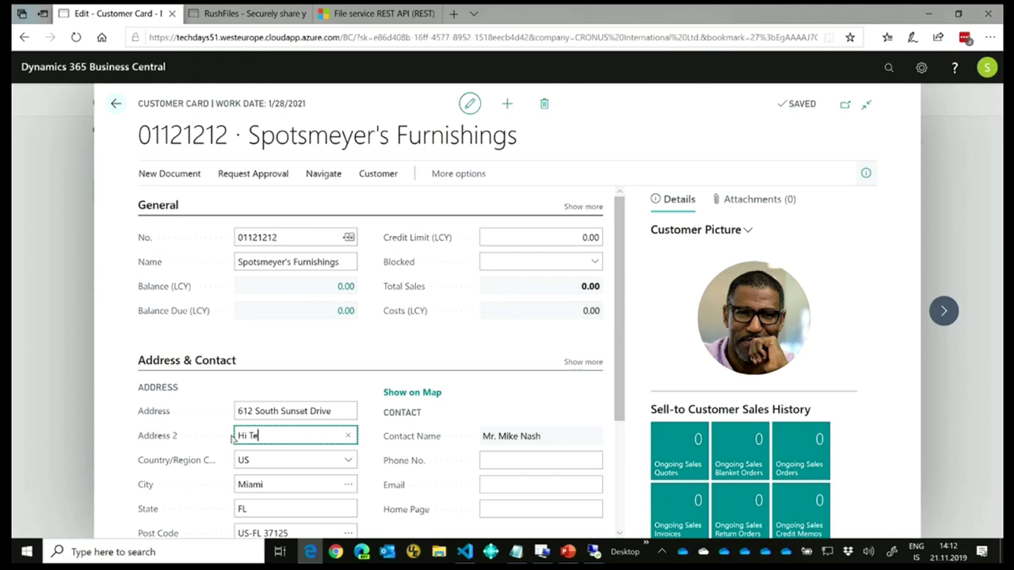
type("chDays")
key("Tab")
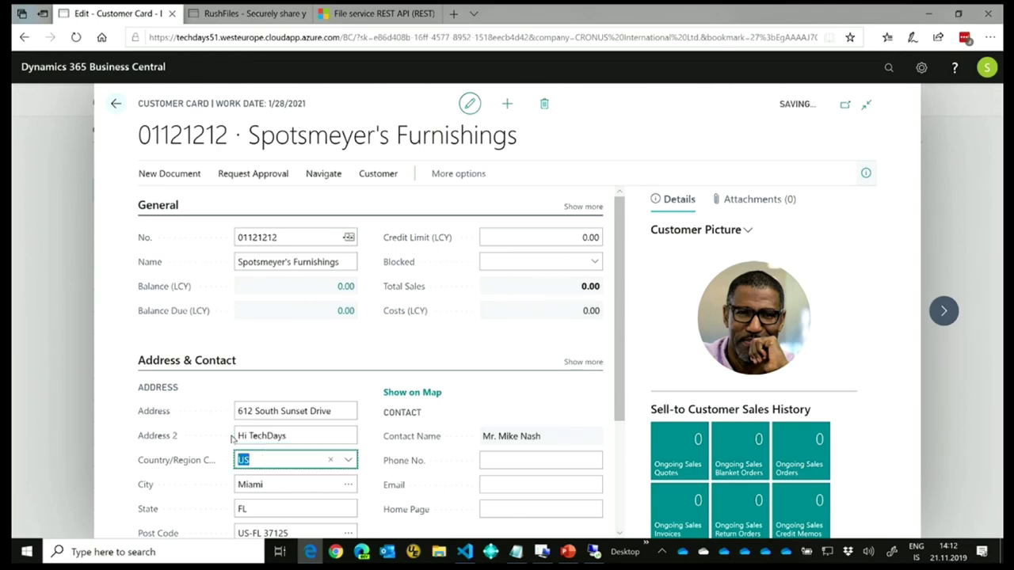
left_click(119, 102)
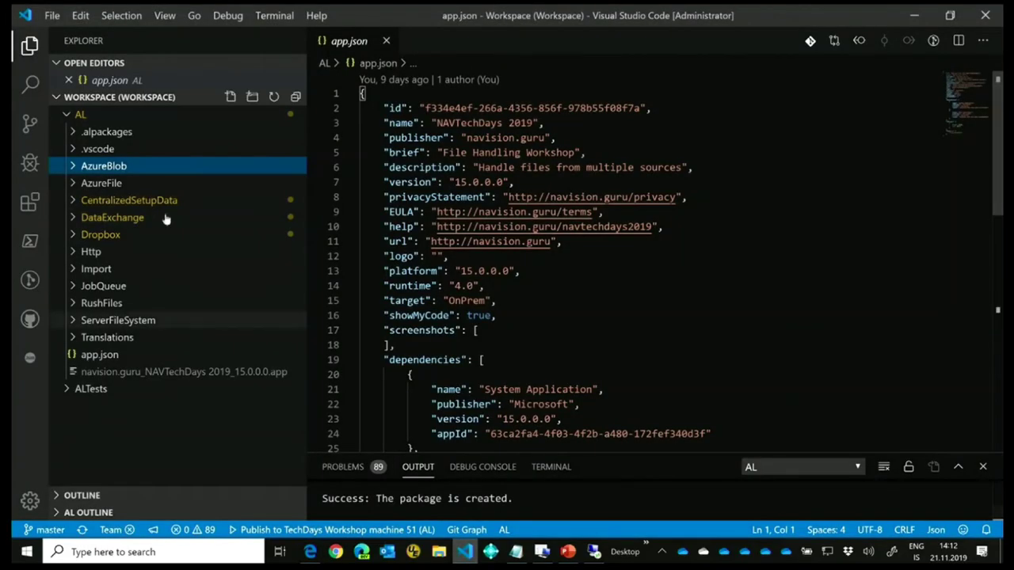
In Visual Studio Code, open Cod55000.O4NDataPackageDatabaseHook.al from CentralizedSetupData and examine the Global Triggers subscriber GetDatabaseTableTriggerSetup
left_click(78, 203)
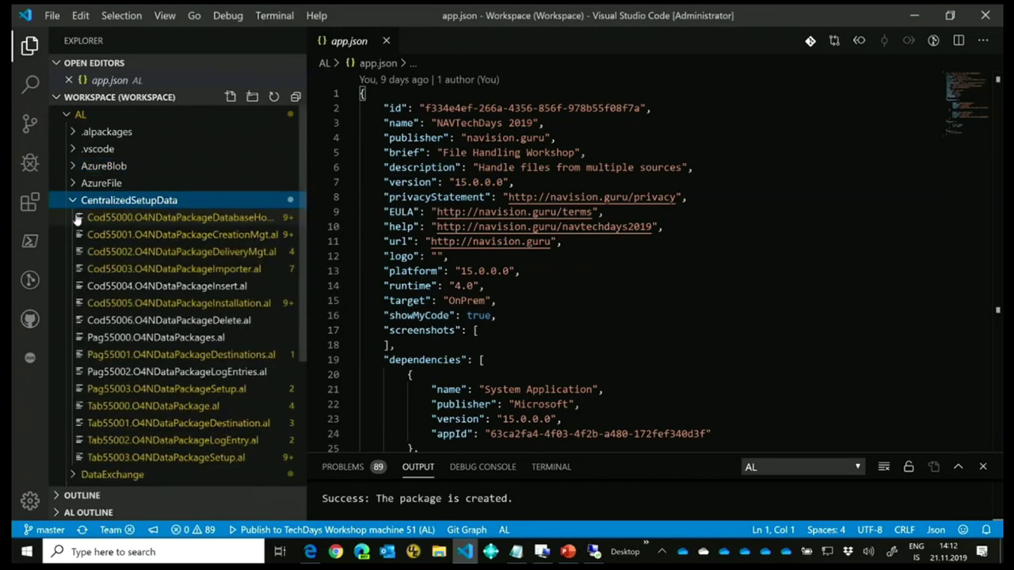
left_click(163, 219)
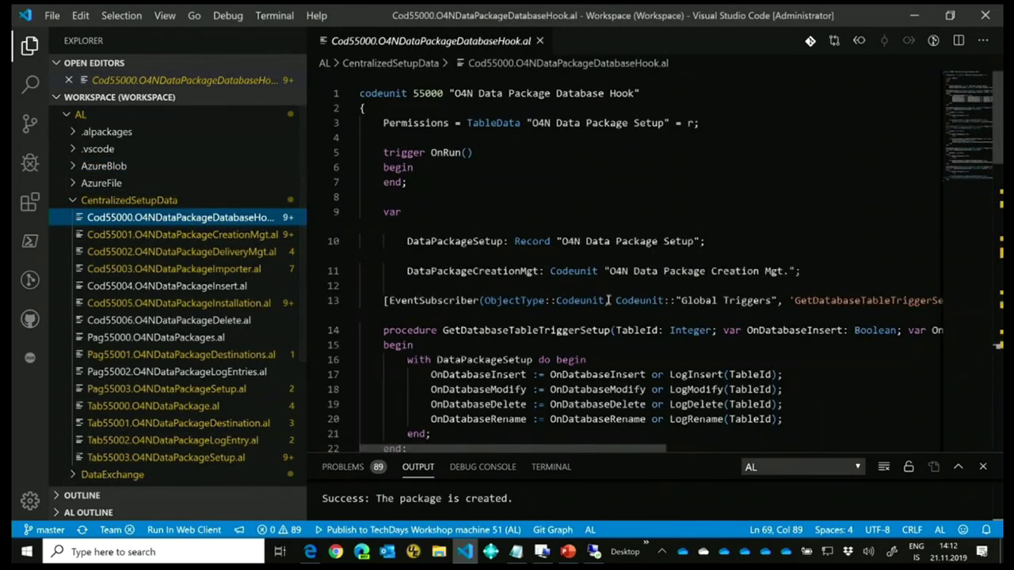
scroll(654, 311, "down", 2)
left_click_drag(680, 218, 771, 218)
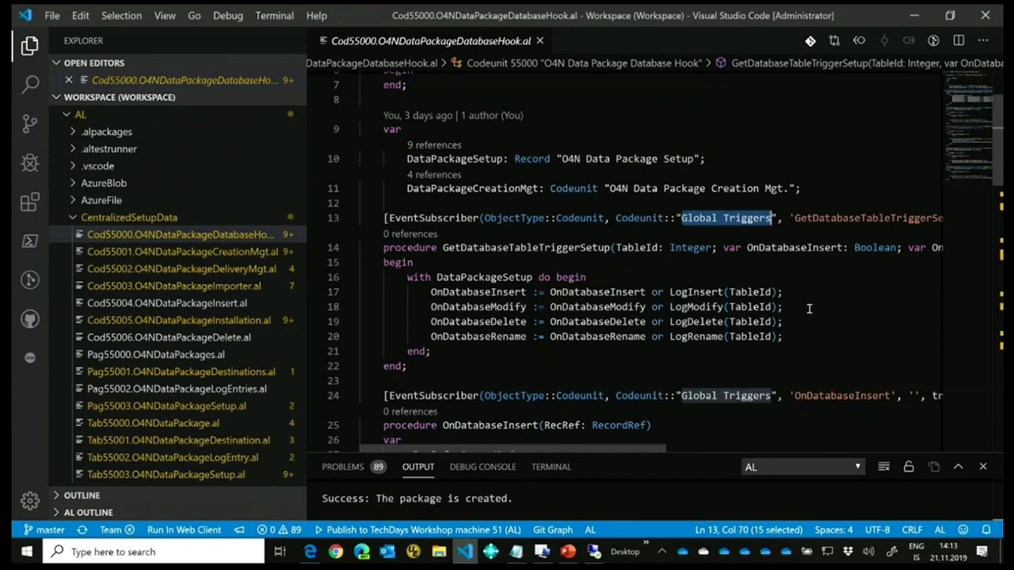
key("Down")
key("Down")
key("Down")
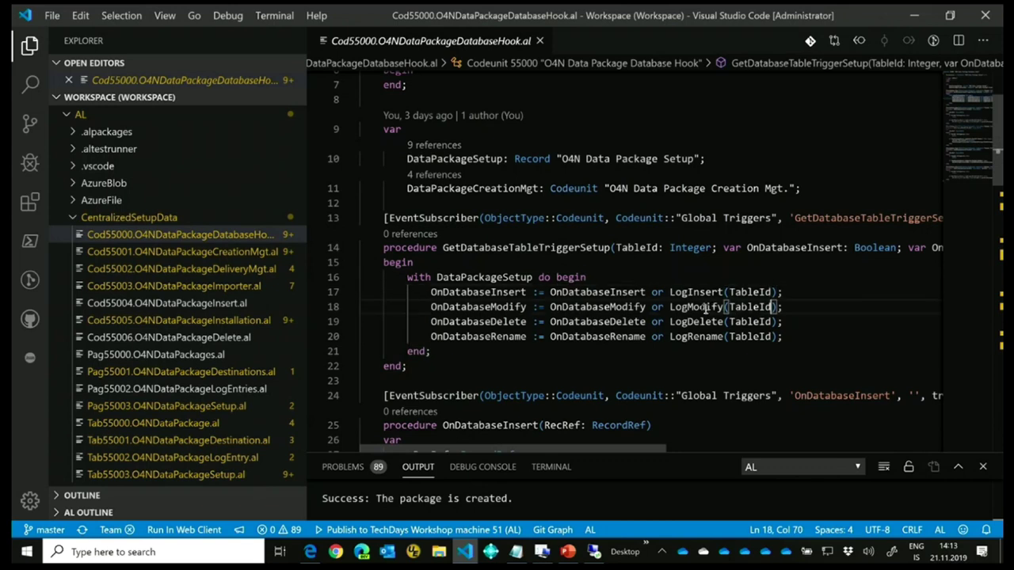
Examine how the OnDatabaseInsert and OnDatabaseModify subscribers call CreateDataPackage in the database hook codeunit
key("Down")
key("Down")
key("Down")
key("Down")
key("Down")
key("Down")
key("Down")
key("Down")
key("Down")
key("Down")
key("Down")
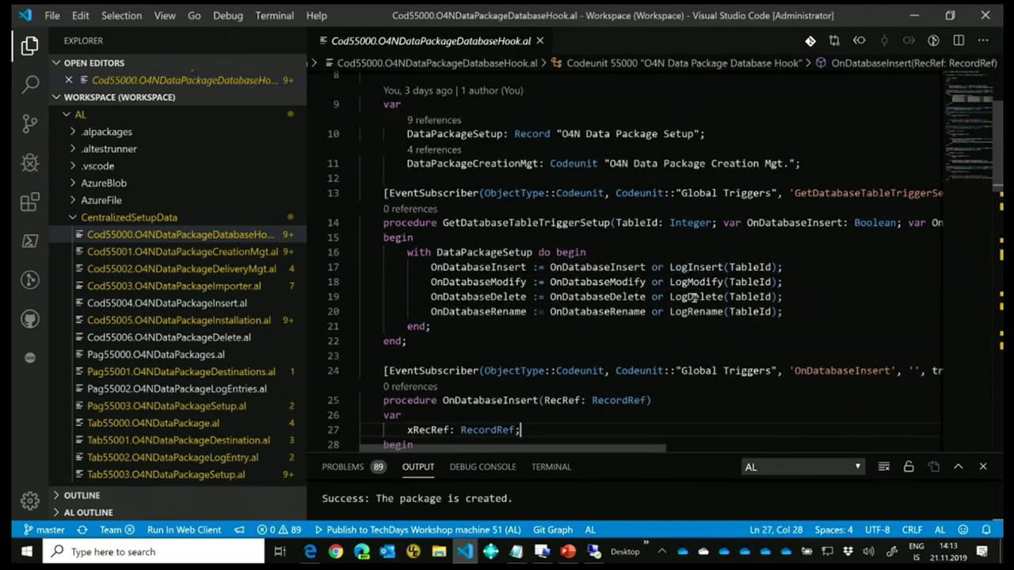
key("Down")
key("Down")
key("Down")
key("Down")
key("Down")
key("Down")
key("Down")
key("Down")
key("Down")
key("Down")
key("Down")
key("Down")
key("Down")
key("Down")
key("Down")
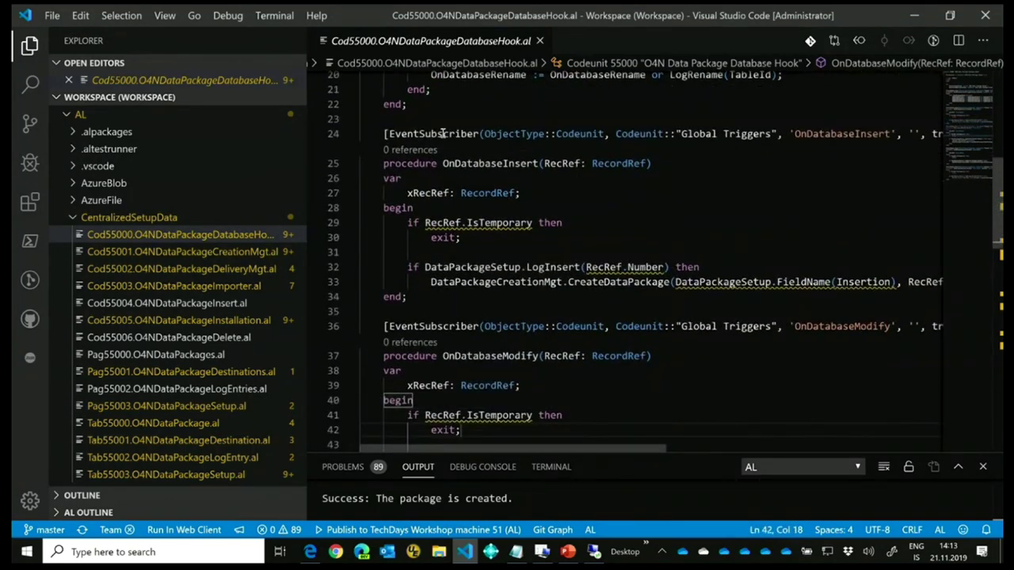
mouse_move(587, 288)
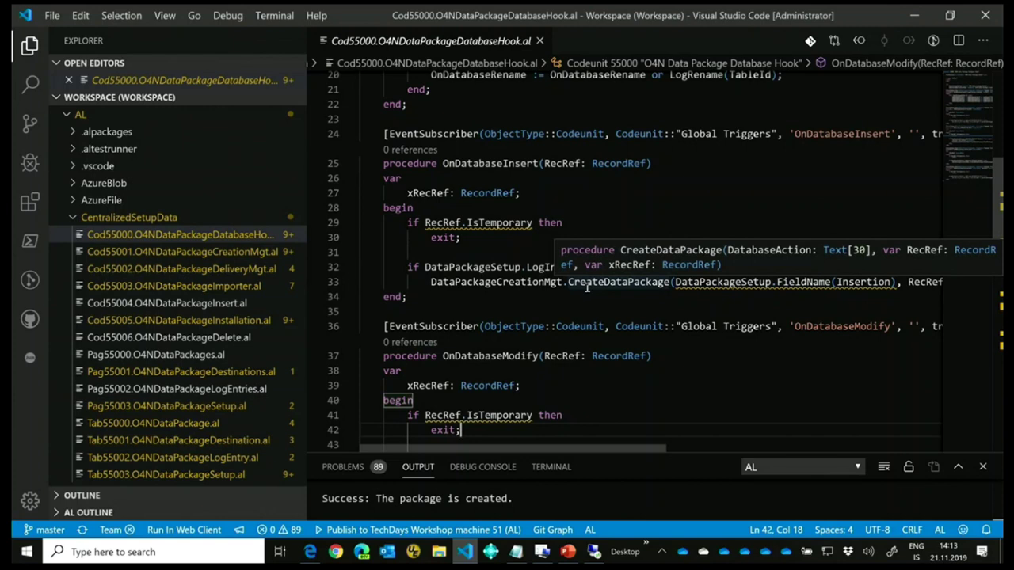
key("Down")
key("Down")
key("Down")
key("Down")
key("Down")
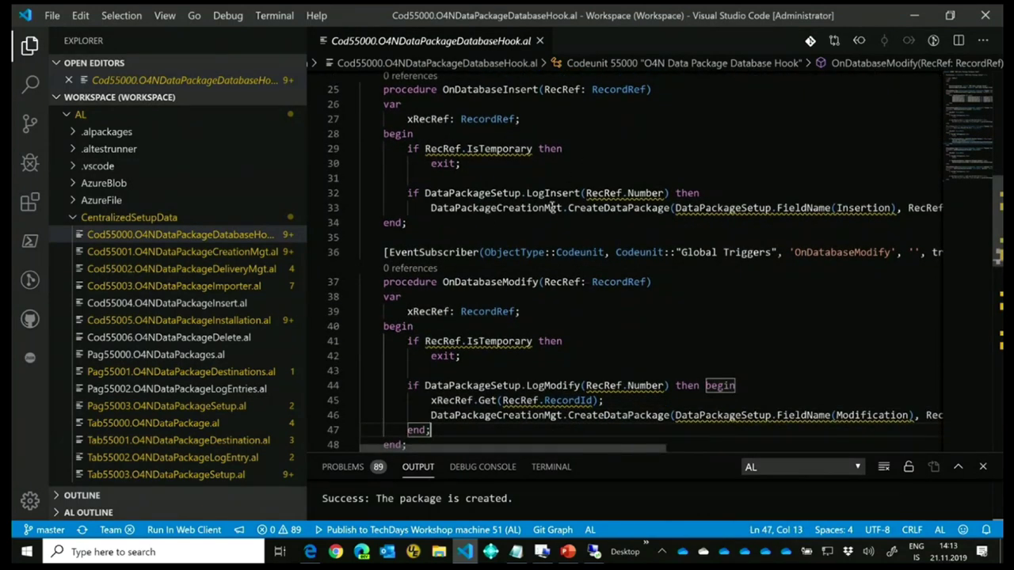
mouse_move(585, 208)
key("Down")
key("Down")
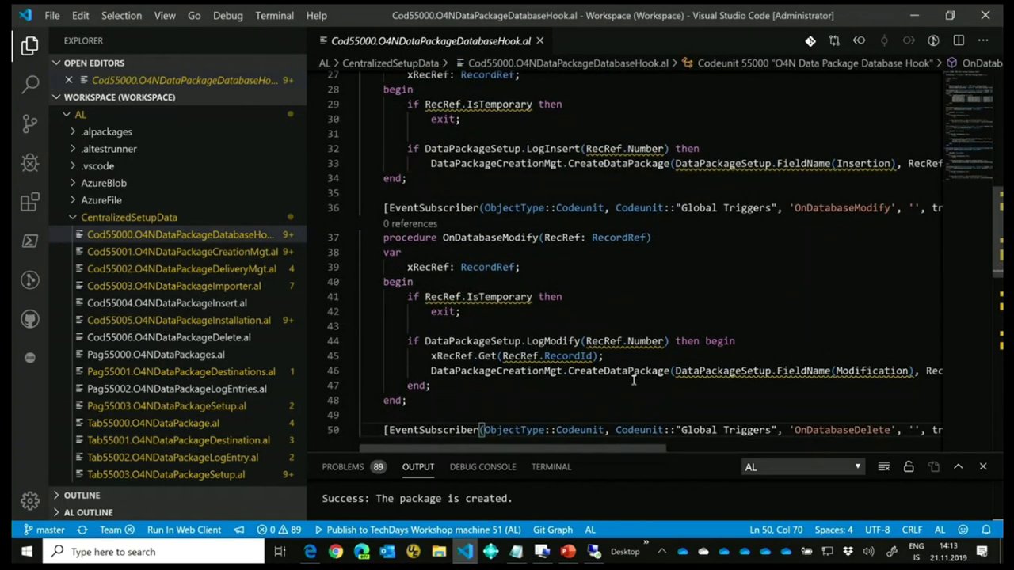
left_click(630, 370)
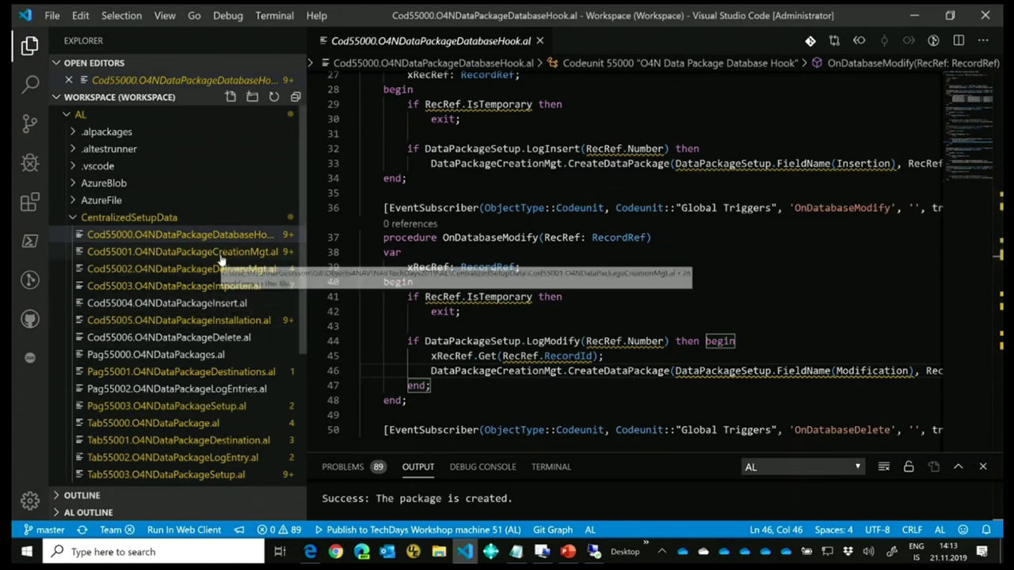
Switch back to Business Central, search for "data pack" and open the Data Packages list
left_click(309, 554)
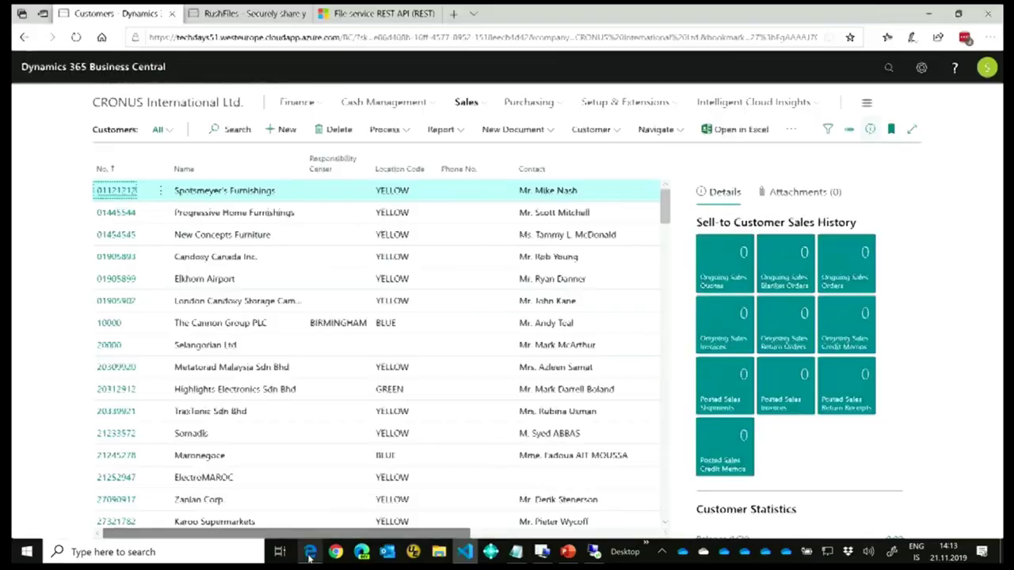
left_click(891, 68)
type("data pack")
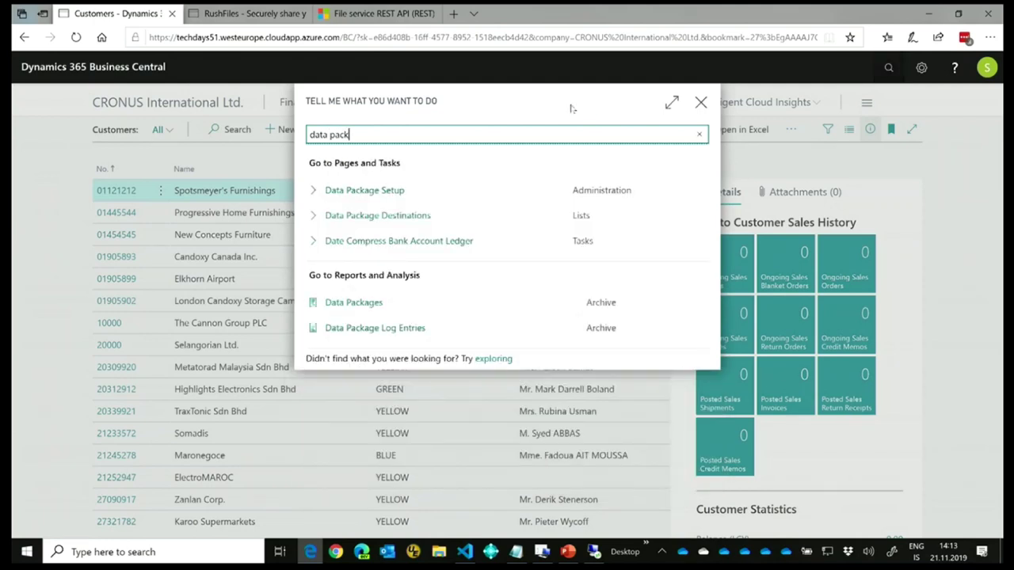
left_click(359, 307)
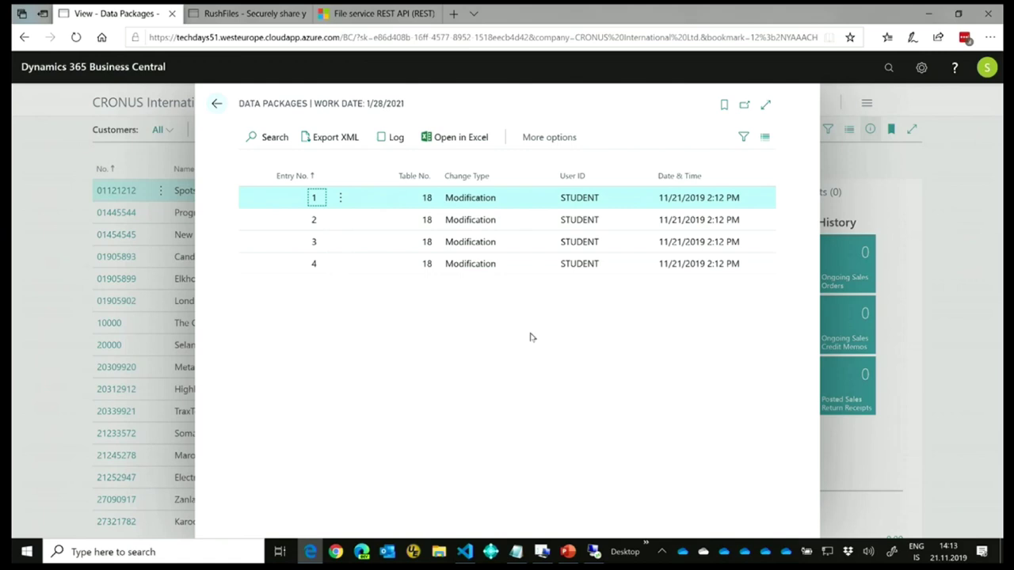
Export data package entry 1 as XML, open the file in UltraEdit to inspect its Customer fields, and minimize the editor
left_click(321, 138)
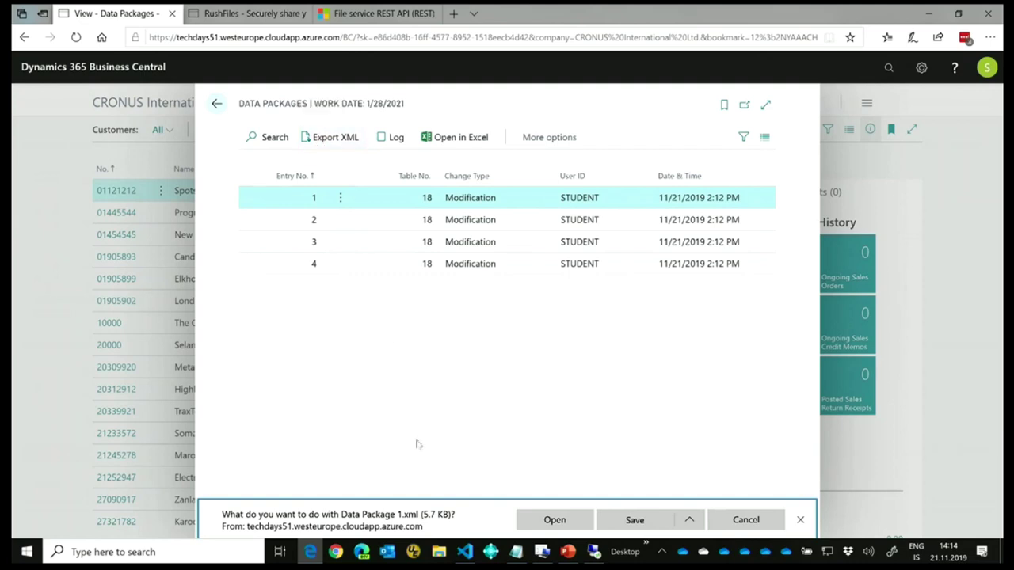
left_click(556, 523)
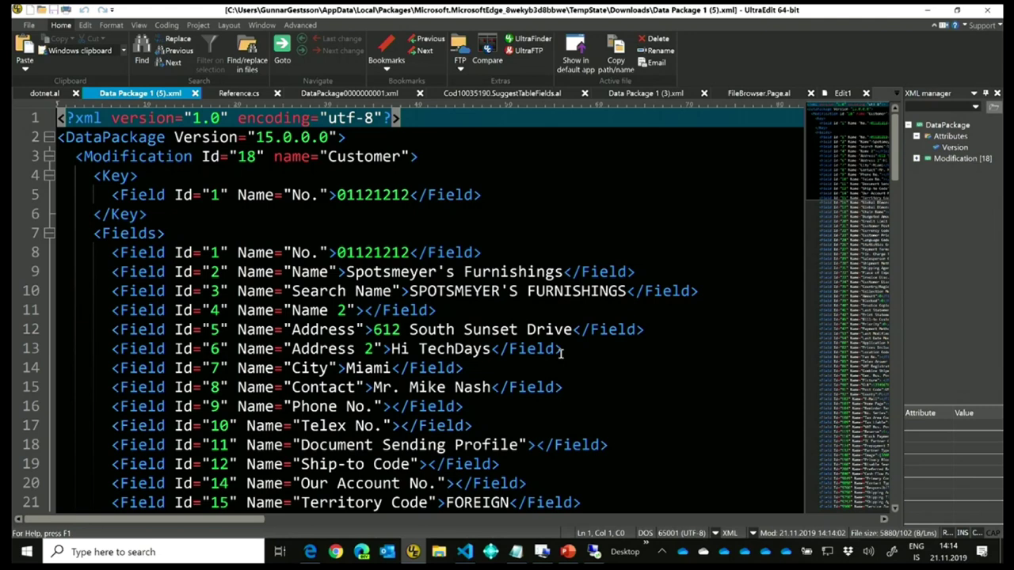
left_click(927, 9)
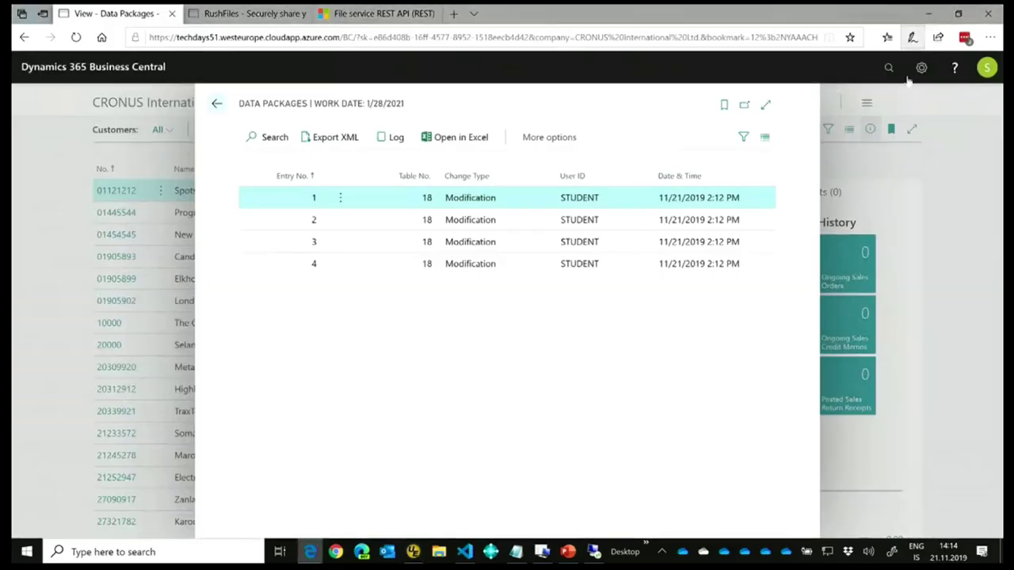
Close the Data Packages list and switch to the GiveBCAccessToFiles2 presentation in PowerPoint
left_click(215, 105)
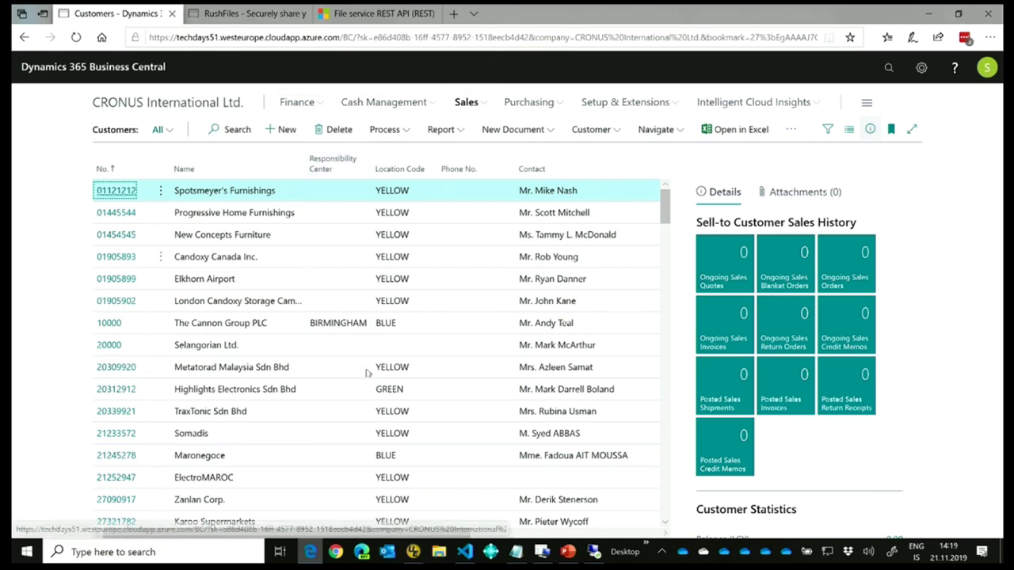
left_click(568, 552)
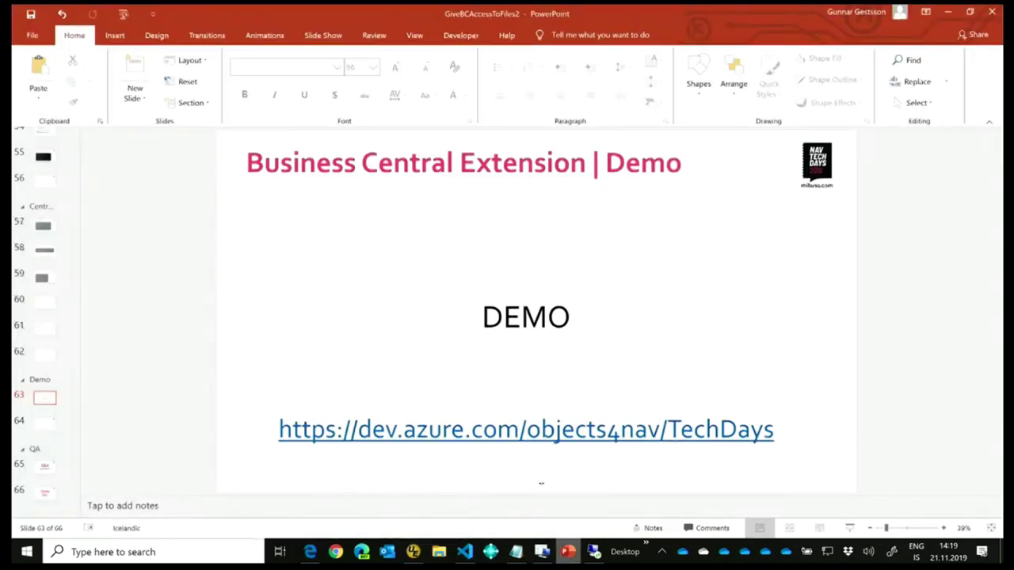